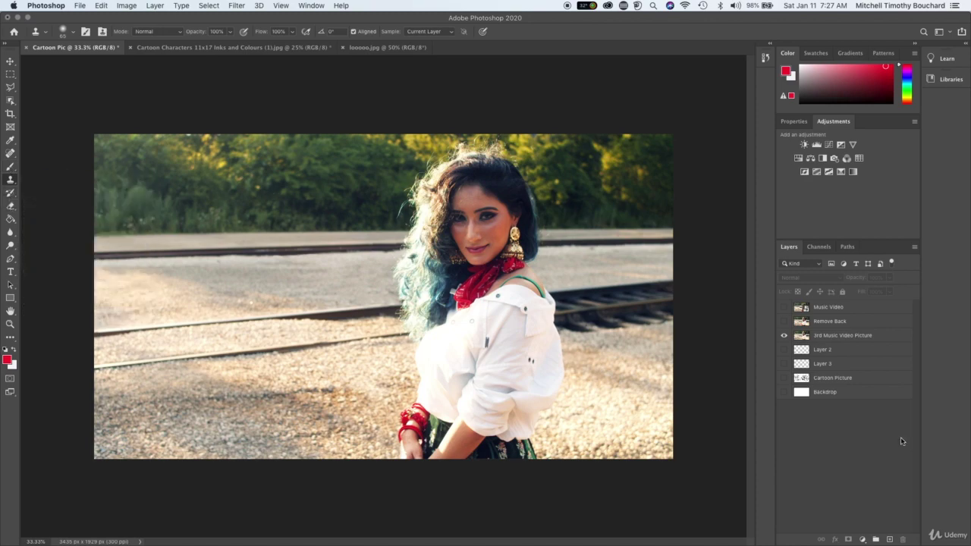
# Step: Compare the photo versions by switching the visibility of the Music Video, Remove Back and 3rd Music Video Picture layers
pyautogui.press('super+plus')
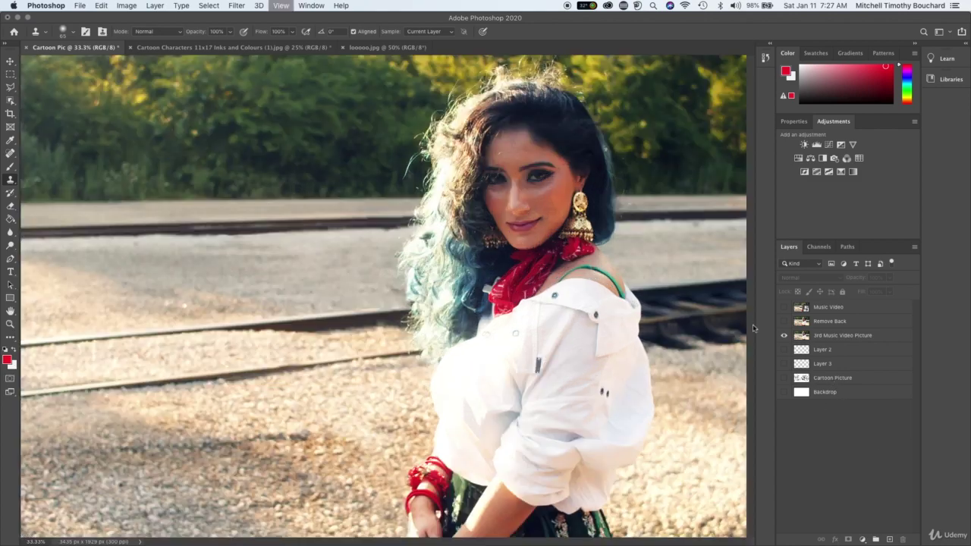
pyautogui.hscroll(2, 753, 324)
pyautogui.scroll(-3, 753, 324)
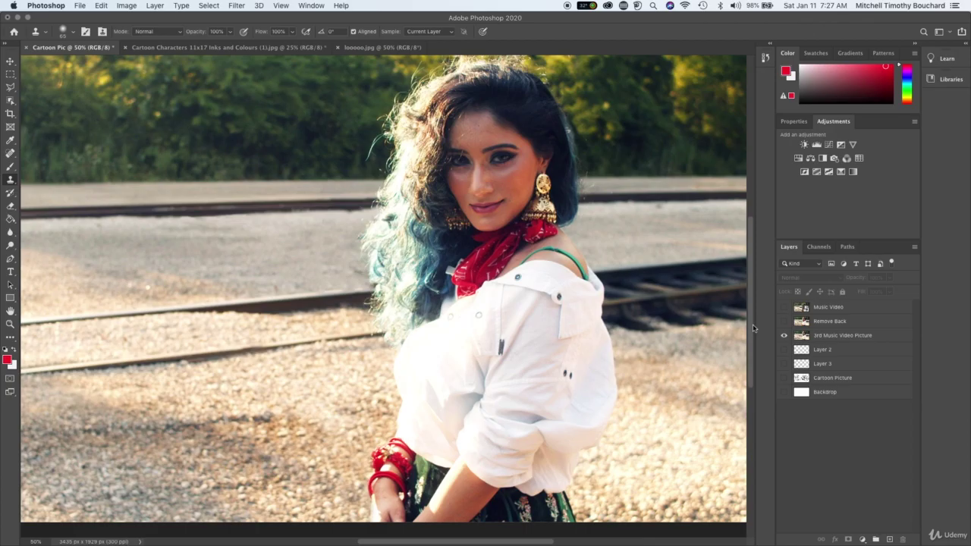
pyautogui.scroll(3, 752, 324)
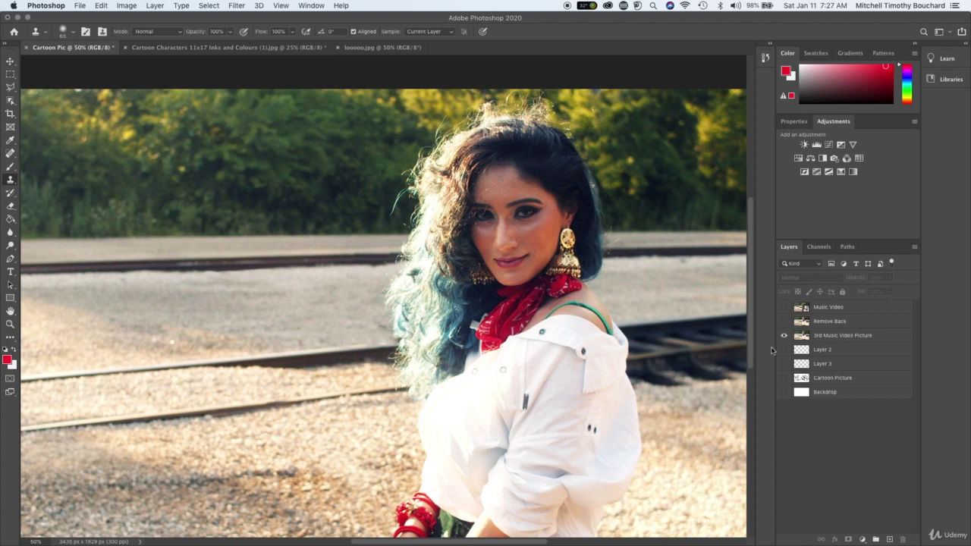
pyautogui.click(843, 433)
pyautogui.click(785, 322)
pyautogui.click(785, 307)
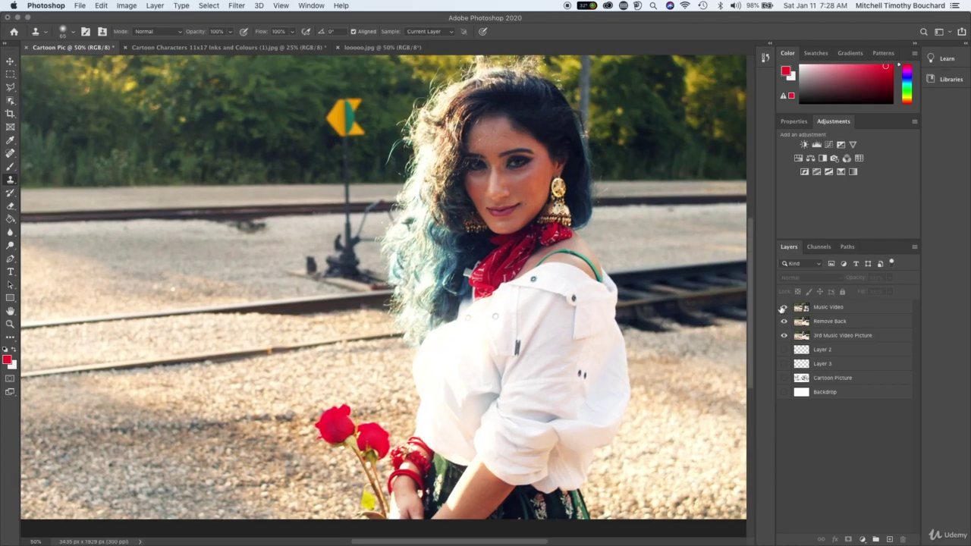
pyautogui.click(783, 307)
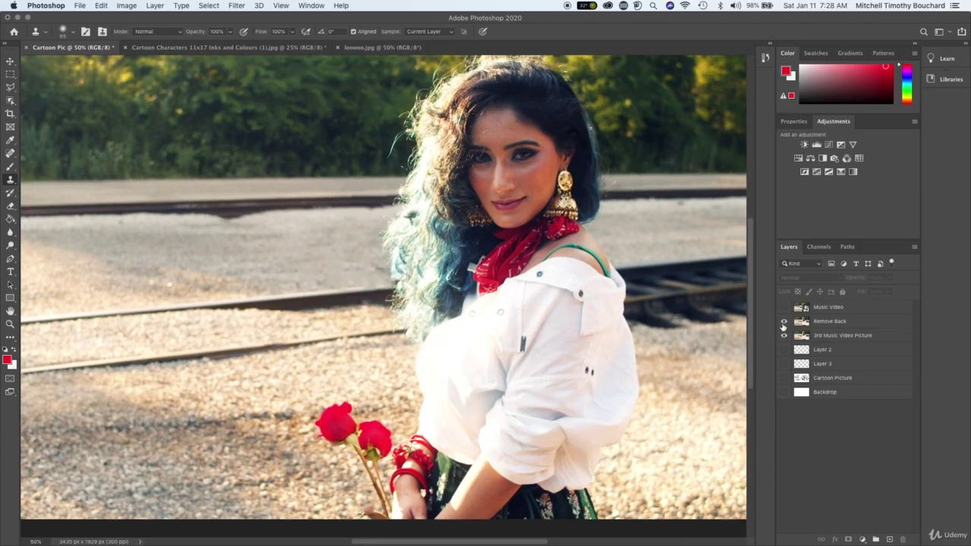
pyautogui.click(784, 321)
pyautogui.click(784, 336)
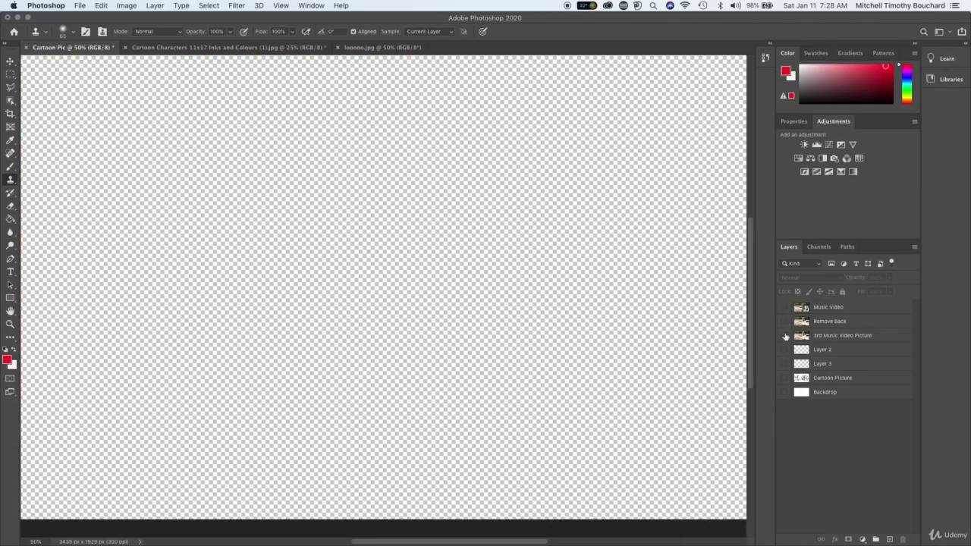
pyautogui.click(785, 336)
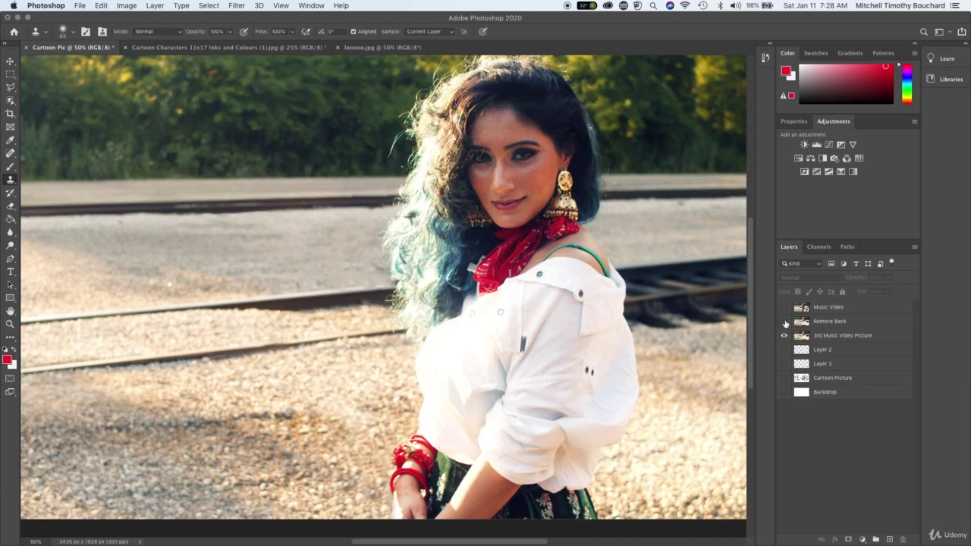
pyautogui.click(785, 321)
pyautogui.click(785, 321)
# Step: Select the 3rd Music Video Picture layer and set the Eraser's brush size to 100 px
pyautogui.click(847, 342)
pyautogui.hscroll(3, 546, 255)
pyautogui.scroll(1, 546, 255)
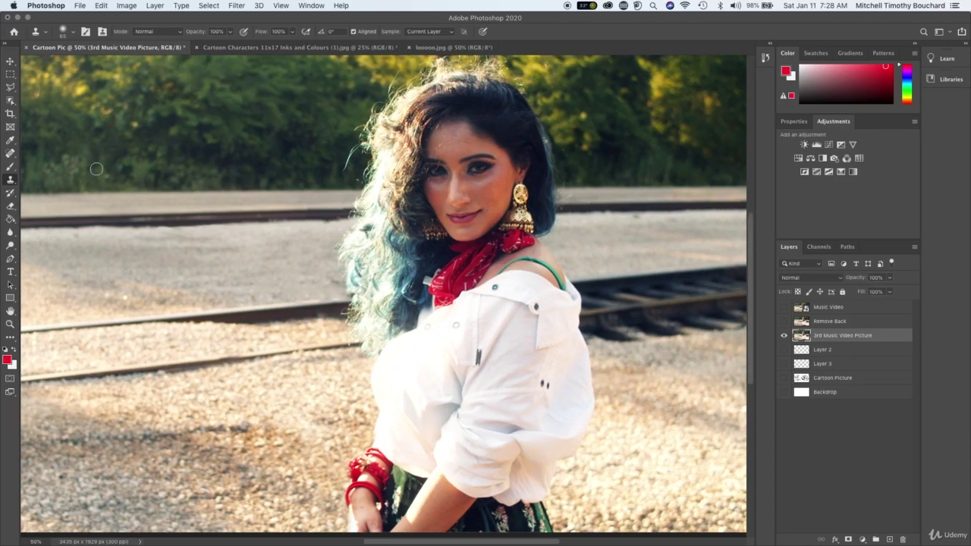
pyautogui.click(10, 207)
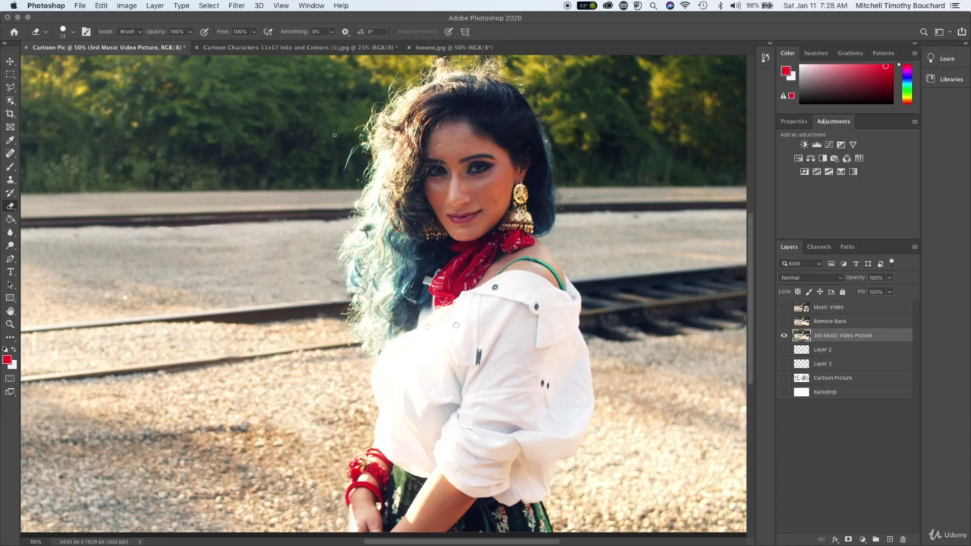
pyautogui.click(64, 31)
pyautogui.moveTo(63, 60); pyautogui.dragTo(86, 60)
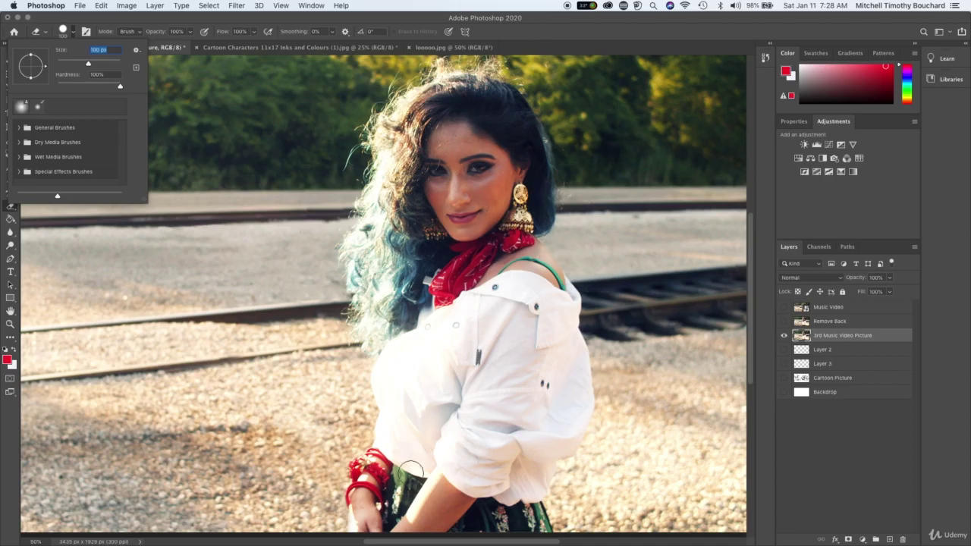
# Step: Erase a wide band of railway track and gravel from the woman's sleeve to the photo's right edge
pyautogui.scroll(-5, 410, 472)
pyautogui.scroll(8, 410, 472)
pyautogui.hscroll(-4, 411, 472)
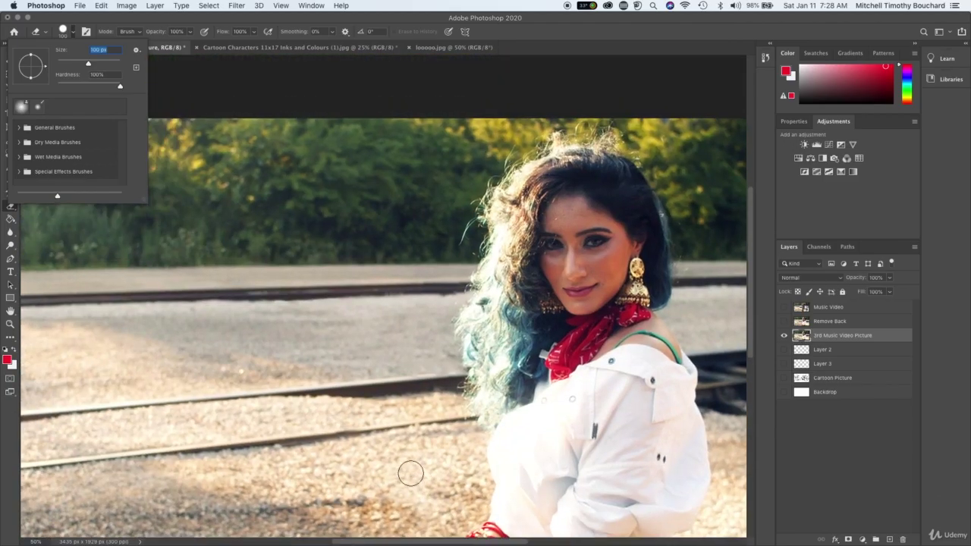
pyautogui.hscroll(2, 410, 471)
pyautogui.scroll(2, 410, 472)
pyautogui.hscroll(10, 410, 472)
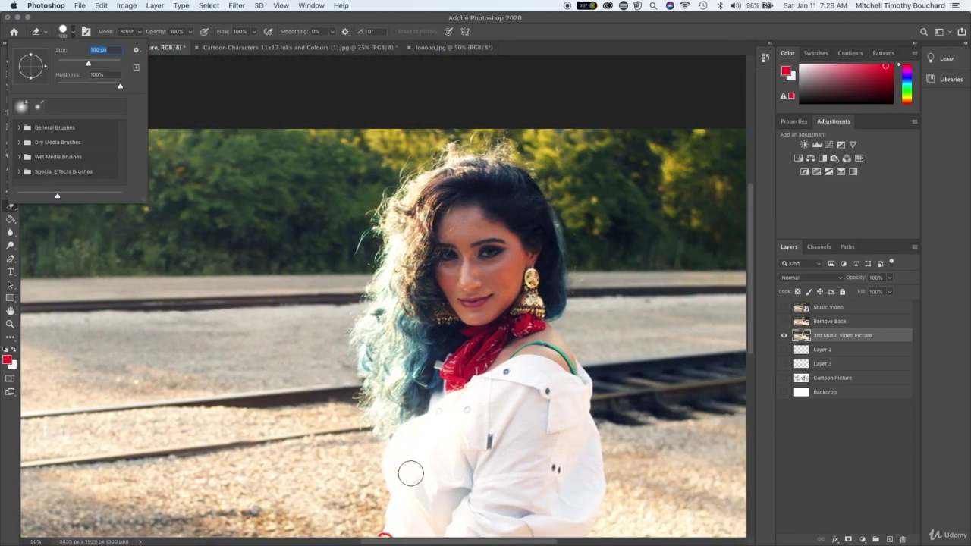
pyautogui.scroll(-5, 410, 472)
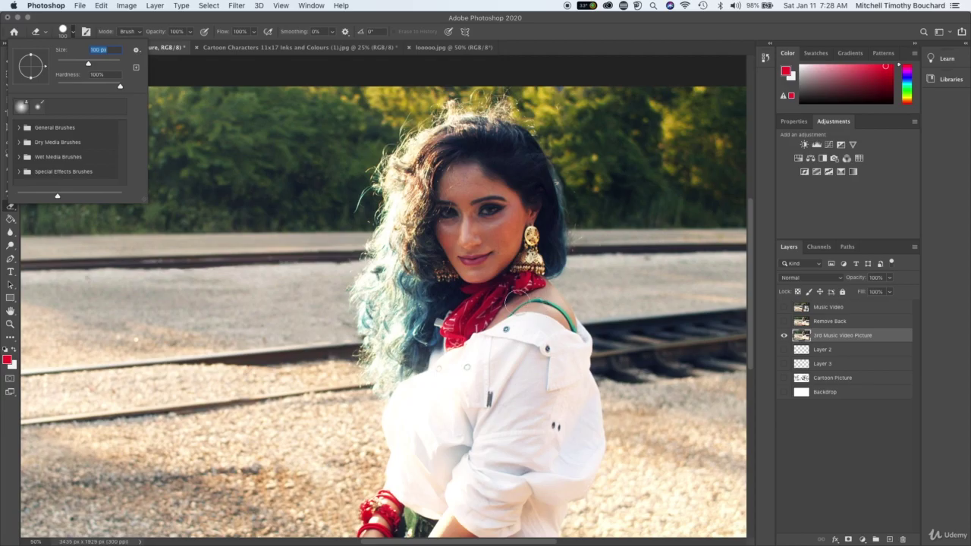
pyautogui.hscroll(6, 631, 328)
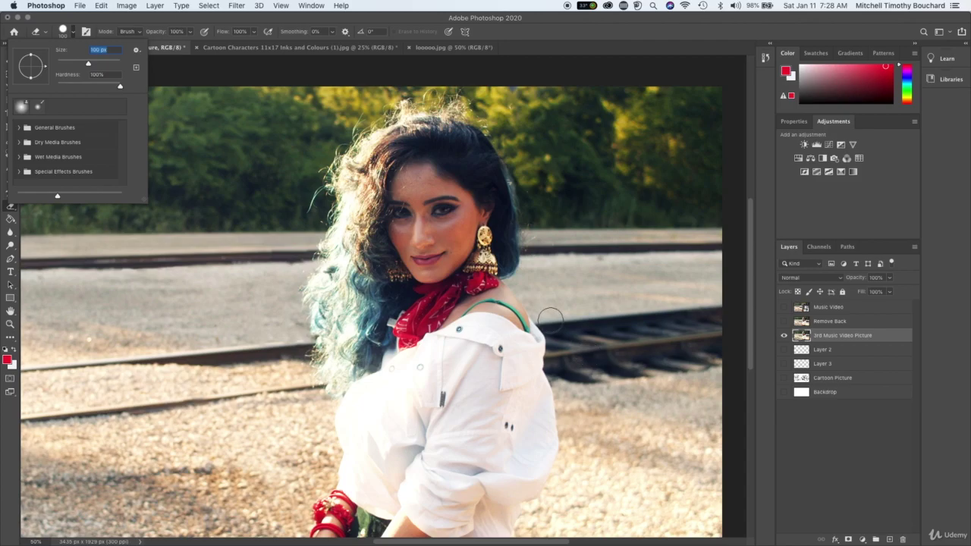
pyautogui.press('Return')
pyautogui.moveTo(550, 319)
pyautogui.mouseDown()
pyautogui.moveTo(570, 384)
pyautogui.moveTo(562, 318)
pyautogui.moveTo(582, 377)
pyautogui.moveTo(573, 315)
pyautogui.moveTo(626, 384)
pyautogui.moveTo(595, 317)
pyautogui.moveTo(636, 334)
pyautogui.moveTo(643, 370)
pyautogui.moveTo(674, 352)
pyautogui.moveTo(633, 311)
pyautogui.moveTo(673, 363)
pyautogui.moveTo(659, 340)
pyautogui.moveTo(653, 365)
pyautogui.moveTo(684, 330)
pyautogui.moveTo(685, 293)
pyautogui.moveTo(665, 302)
pyautogui.moveTo(653, 311)
pyautogui.moveTo(735, 303)
pyautogui.moveTo(665, 330)
pyautogui.moveTo(734, 333)
pyautogui.moveTo(679, 362)
pyautogui.moveTo(733, 366)
pyautogui.moveTo(665, 383)
pyautogui.moveTo(592, 376)
pyautogui.moveTo(587, 390)
pyautogui.moveTo(559, 369)
pyautogui.mouseUp()
pyautogui.press('[')
pyautogui.press('[')
pyautogui.press('[')
pyautogui.press('[')
pyautogui.press('[')
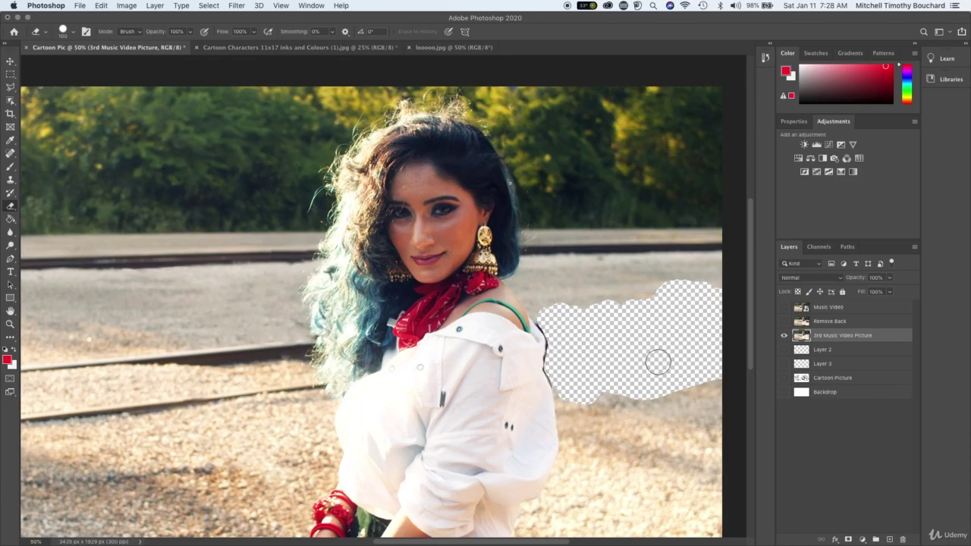
# Step: Erase the background beside the woman's bare shoulder, from just below her hair down to the shirt
pyautogui.hscroll(-3, 658, 362)
pyautogui.scroll(1, 657, 363)
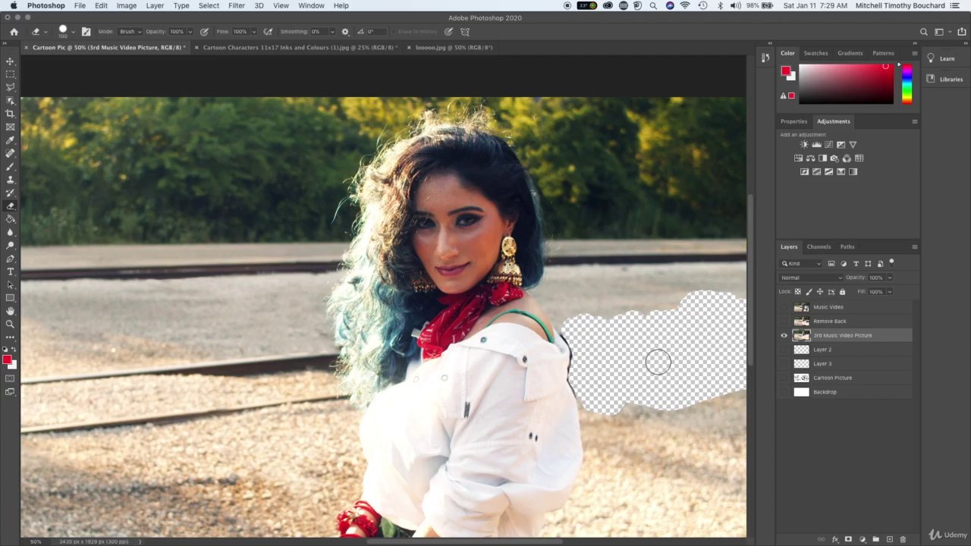
pyautogui.press('super+equal')
pyautogui.press('super+equal')
pyautogui.press('super+minus')
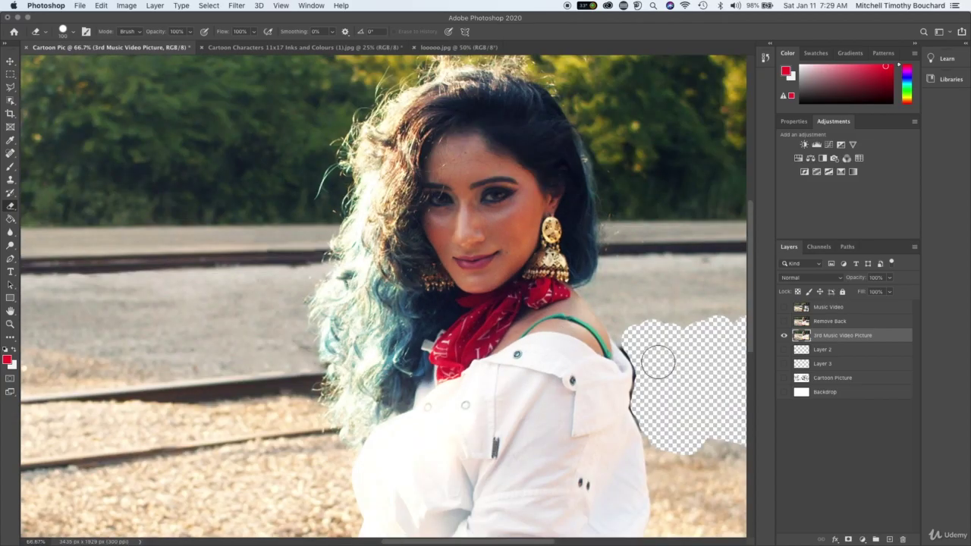
pyautogui.scroll(8, 656, 362)
pyautogui.scroll(-8, 593, 328)
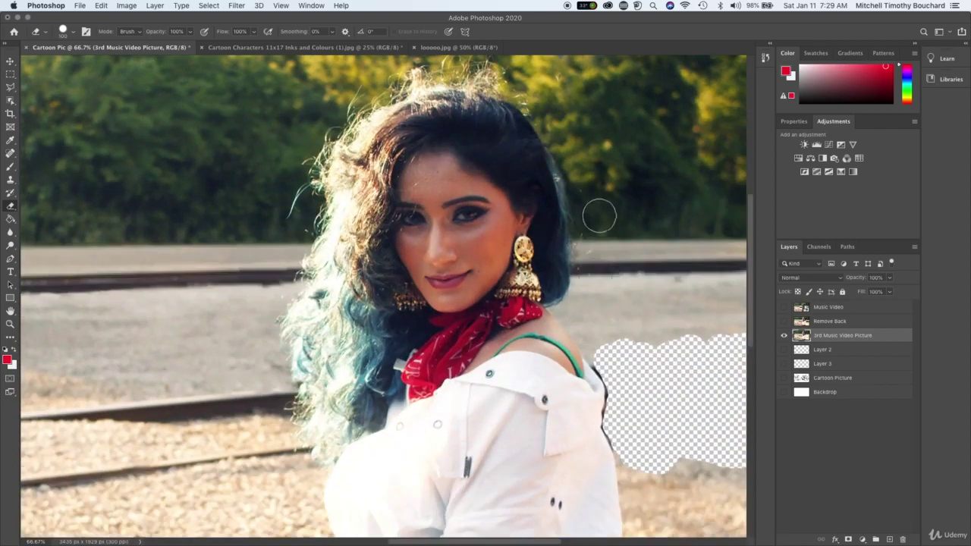
pyautogui.scroll(-5, 643, 286)
pyautogui.hscroll(2, 644, 287)
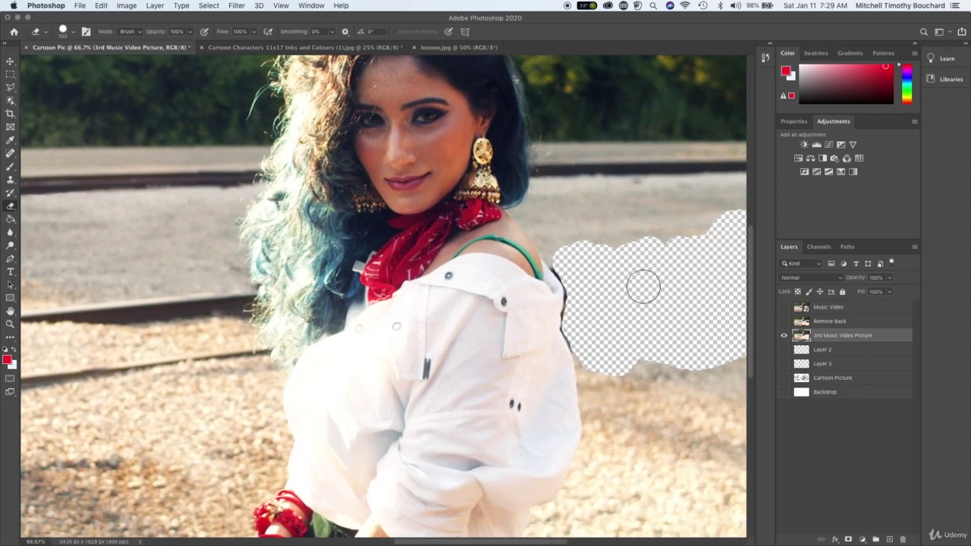
pyautogui.click(539, 223)
pyautogui.moveTo(539, 223); pyautogui.dragTo(582, 299)
pyautogui.press(']')
pyautogui.press(']')
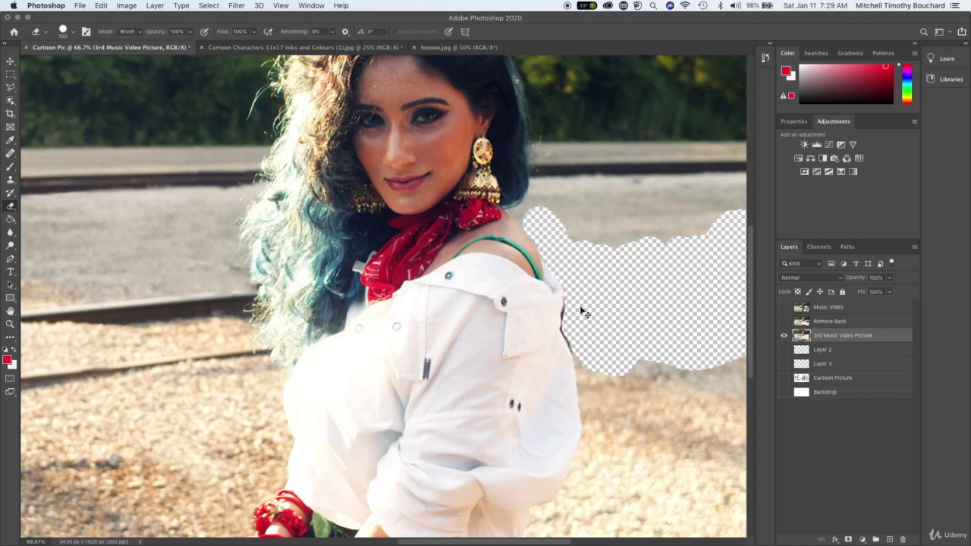
# Step: Refine the erased edge closely along the shoulder and the shirt's upper sleeve
pyautogui.press('super+plus')
pyautogui.press('super+plus')
pyautogui.scroll(5, 581, 306)
pyautogui.hscroll(6, 581, 307)
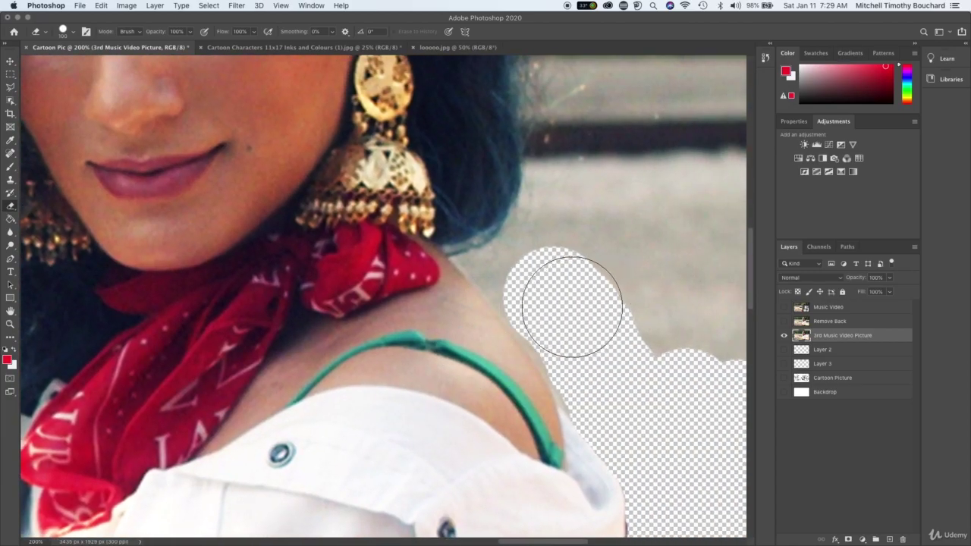
pyautogui.moveTo(568, 297)
pyautogui.mouseDown()
pyautogui.moveTo(546, 303)
pyautogui.moveTo(629, 403)
pyautogui.mouseUp()
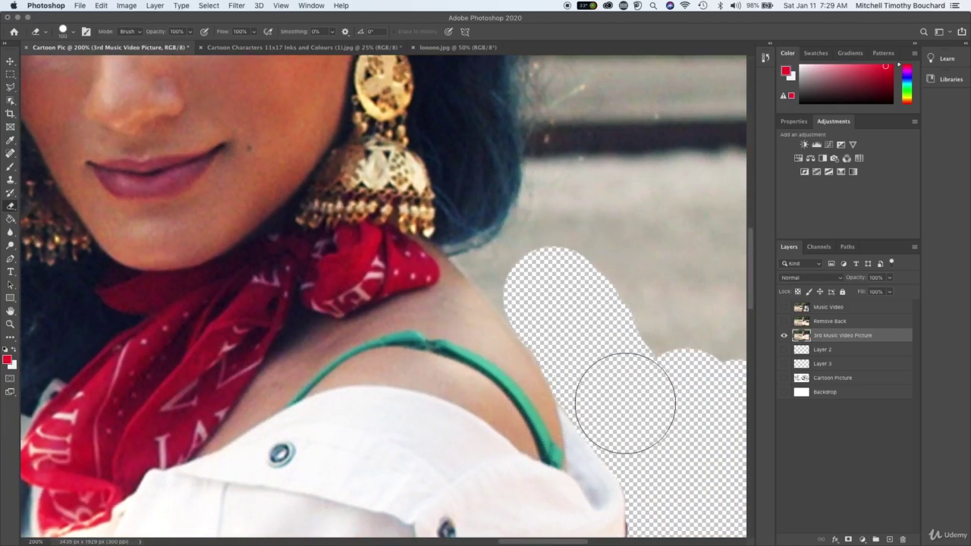
pyautogui.scroll(-6, 628, 403)
pyautogui.hscroll(4, 629, 403)
pyautogui.moveTo(525, 273)
pyautogui.mouseDown()
pyautogui.moveTo(518, 354)
pyautogui.moveTo(572, 444)
pyautogui.mouseUp()
pyautogui.hscroll(5, 572, 444)
pyautogui.scroll(-2, 572, 444)
# Step: Reduce the Eraser to 27 px and erase the dark fringe and gravel bordering the shirt sleeve
pyautogui.rightClick(460, 345)
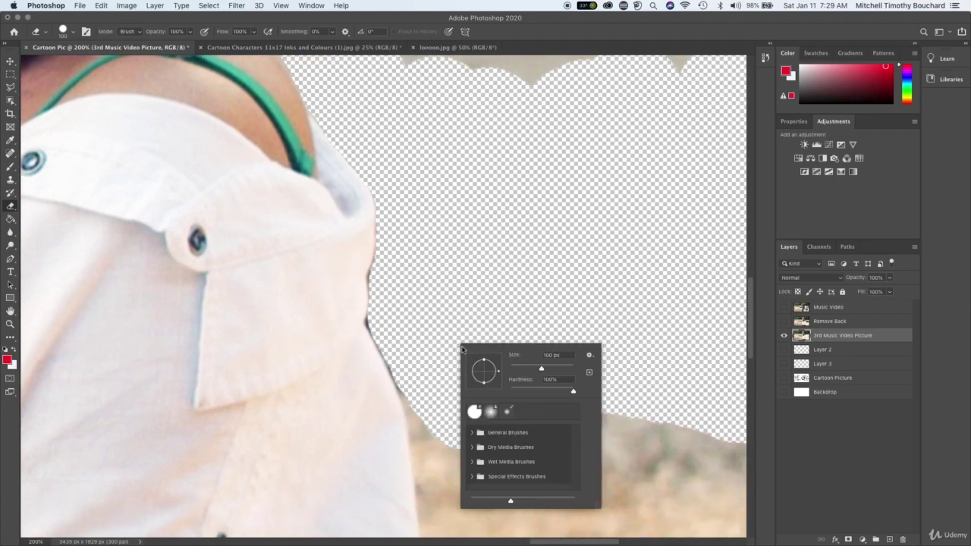
pyautogui.moveTo(528, 368); pyautogui.dragTo(519, 368)
pyautogui.moveTo(380, 324)
pyautogui.mouseDown()
pyautogui.moveTo(383, 277)
pyautogui.moveTo(381, 335)
pyautogui.moveTo(440, 442)
pyautogui.mouseUp()
pyautogui.scroll(-5, 441, 443)
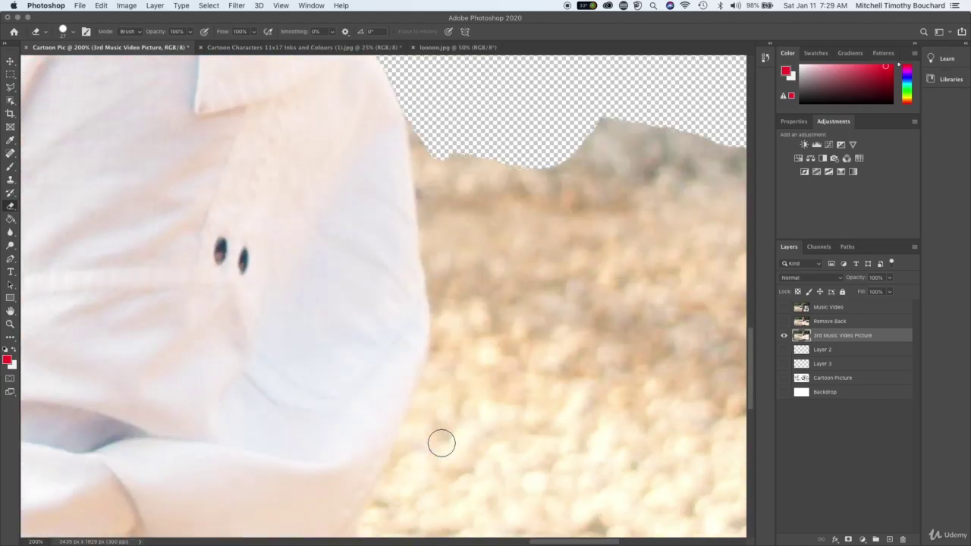
pyautogui.moveTo(416, 139)
pyautogui.mouseDown()
pyautogui.moveTo(416, 107)
pyautogui.moveTo(452, 301)
pyautogui.mouseUp()
# Step: Enlarge the Eraser to 172 px and erase more of the track and gravel to the right of the woman
pyautogui.press('super+minus')
pyautogui.press('super+minus')
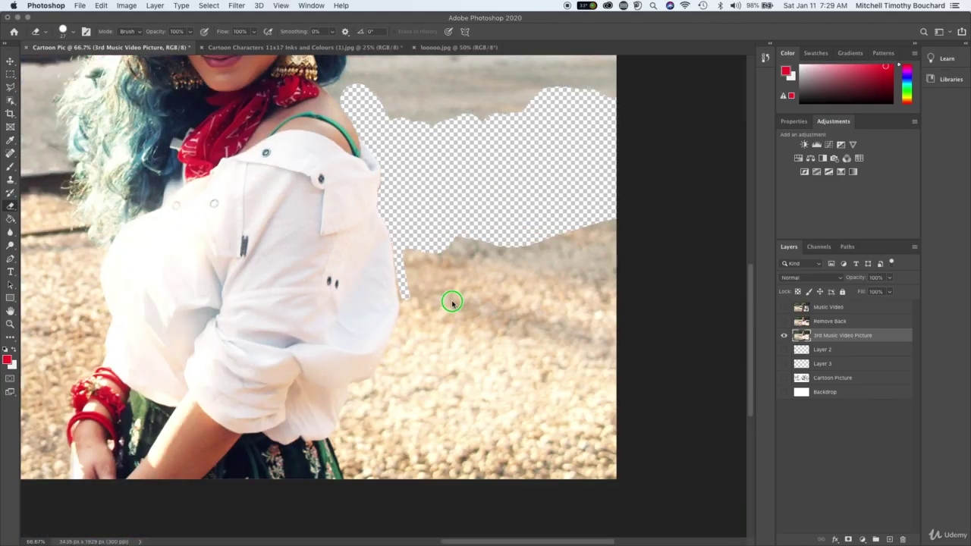
pyautogui.rightClick(452, 302)
pyautogui.moveTo(506, 327); pyautogui.dragTo(553, 327)
pyautogui.click(496, 279)
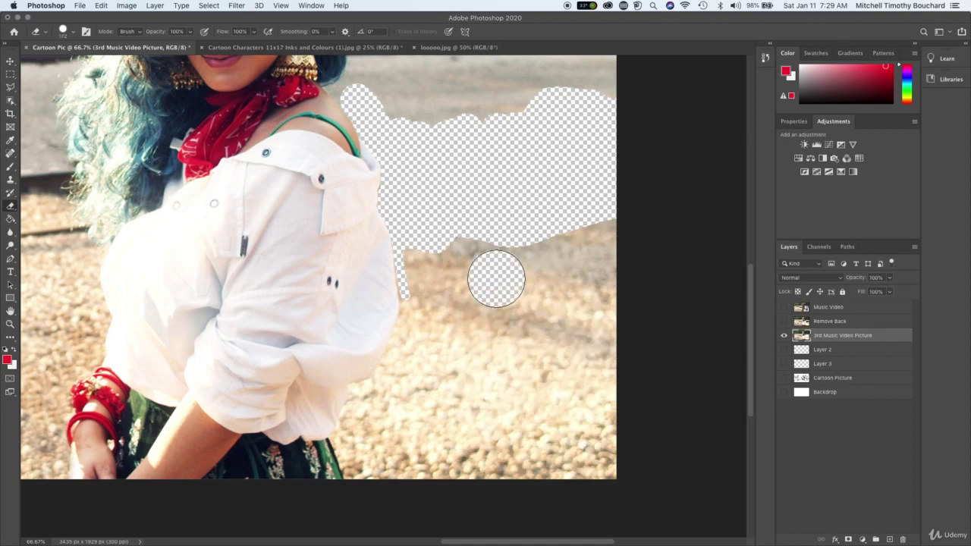
pyautogui.moveTo(496, 278)
pyautogui.mouseDown()
pyautogui.moveTo(455, 249)
pyautogui.moveTo(427, 249)
pyautogui.moveTo(444, 256)
pyautogui.moveTo(422, 271)
pyautogui.moveTo(408, 368)
pyautogui.moveTo(416, 357)
pyautogui.moveTo(371, 402)
pyautogui.moveTo(378, 407)
pyautogui.moveTo(356, 416)
pyautogui.moveTo(359, 431)
pyautogui.moveTo(371, 460)
pyautogui.moveTo(397, 448)
pyautogui.moveTo(559, 477)
pyautogui.moveTo(412, 423)
pyautogui.moveTo(477, 311)
pyautogui.mouseUp()
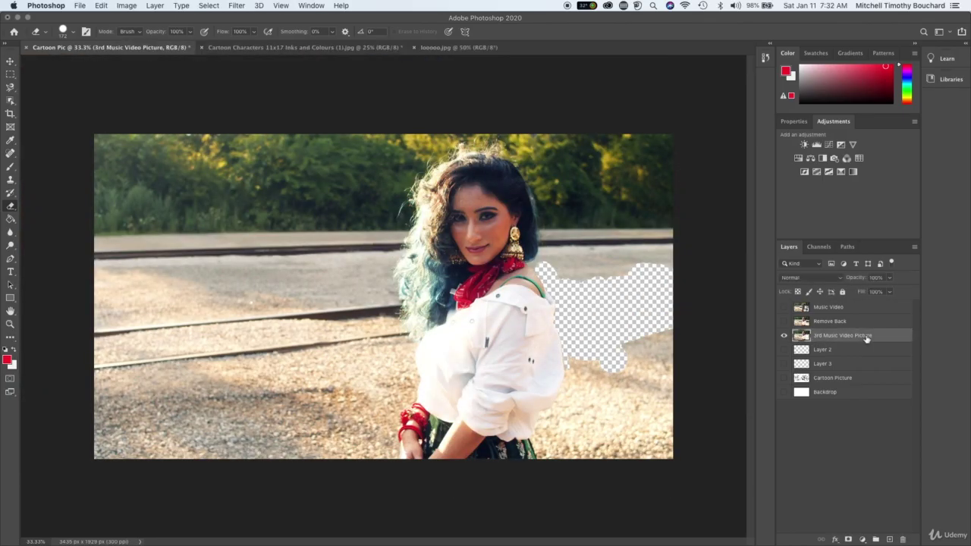
pyautogui.moveTo(606, 277)
pyautogui.mouseDown()
pyautogui.moveTo(559, 264)
pyautogui.moveTo(659, 271)
pyautogui.moveTo(685, 351)
pyautogui.mouseUp()
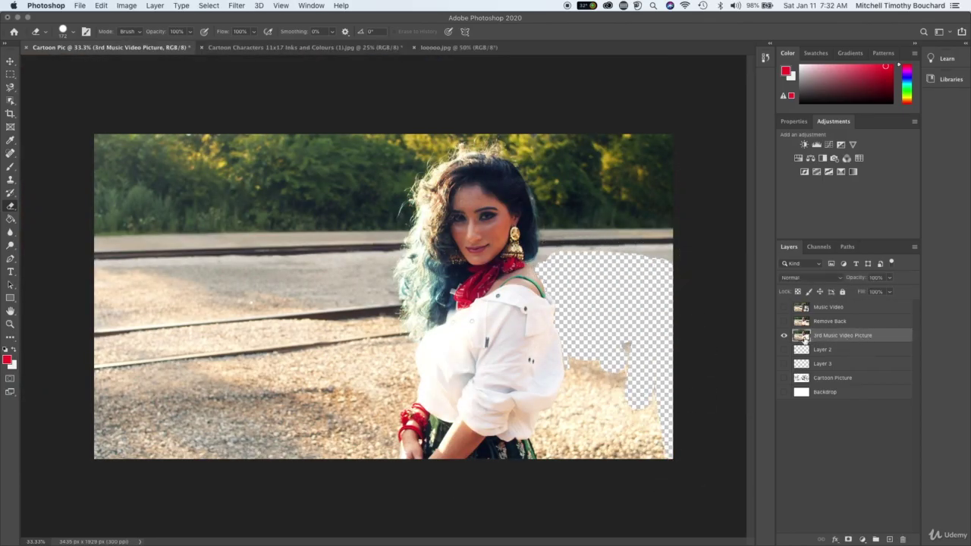
# Step: Show the white Backdrop layer and erase the remaining ground to the woman's right, from the road down to the bottom edge
pyautogui.click(783, 393)
pyautogui.moveTo(633, 321)
pyautogui.mouseDown()
pyautogui.moveTo(624, 440)
pyautogui.moveTo(669, 420)
pyautogui.moveTo(672, 384)
pyautogui.moveTo(662, 446)
pyautogui.moveTo(635, 362)
pyautogui.moveTo(617, 379)
pyautogui.moveTo(609, 422)
pyautogui.moveTo(574, 346)
pyautogui.moveTo(566, 405)
pyautogui.moveTo(550, 418)
pyautogui.moveTo(570, 403)
pyautogui.moveTo(598, 403)
pyautogui.moveTo(577, 471)
pyautogui.moveTo(552, 458)
pyautogui.moveTo(548, 435)
pyautogui.moveTo(550, 459)
pyautogui.moveTo(544, 445)
pyautogui.moveTo(572, 376)
pyautogui.moveTo(553, 419)
pyautogui.moveTo(591, 336)
pyautogui.moveTo(675, 244)
pyautogui.moveTo(568, 250)
pyautogui.moveTo(766, 260)
pyautogui.mouseUp()
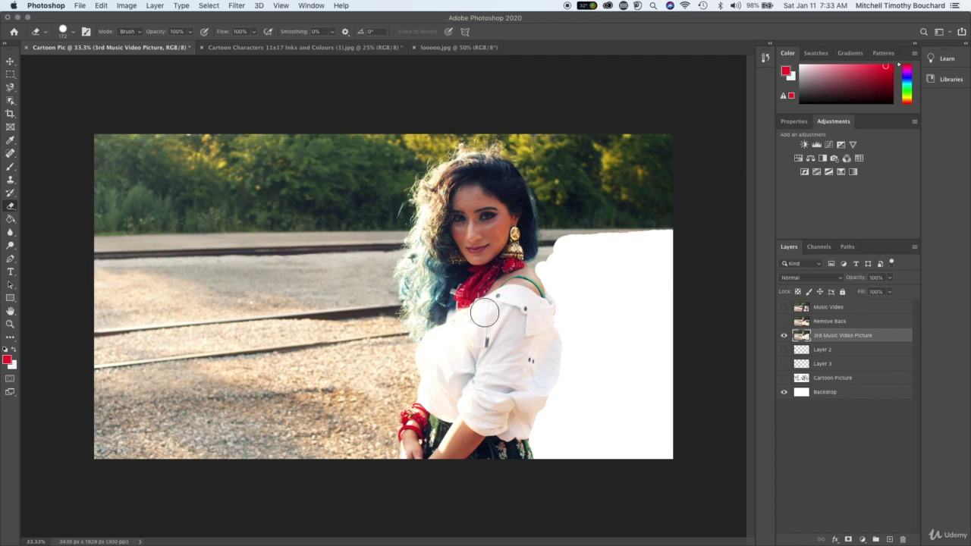
pyautogui.moveTo(559, 267); pyautogui.dragTo(583, 262)
pyautogui.click(826, 453)
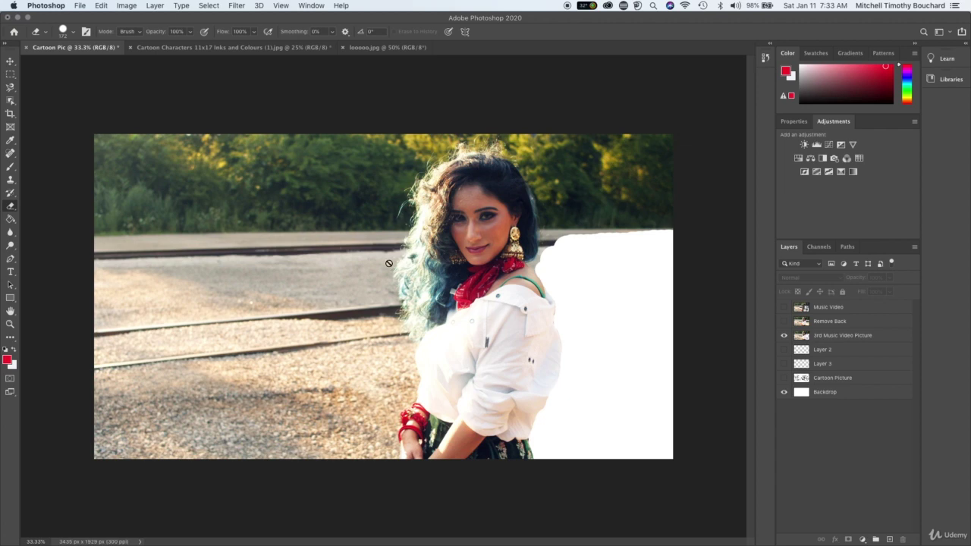
# Step: Show the Cartoon Picture layer, hide the 3rd Music Video Picture layer, and make the cartoon layer active
pyautogui.click(785, 378)
pyautogui.click(787, 339)
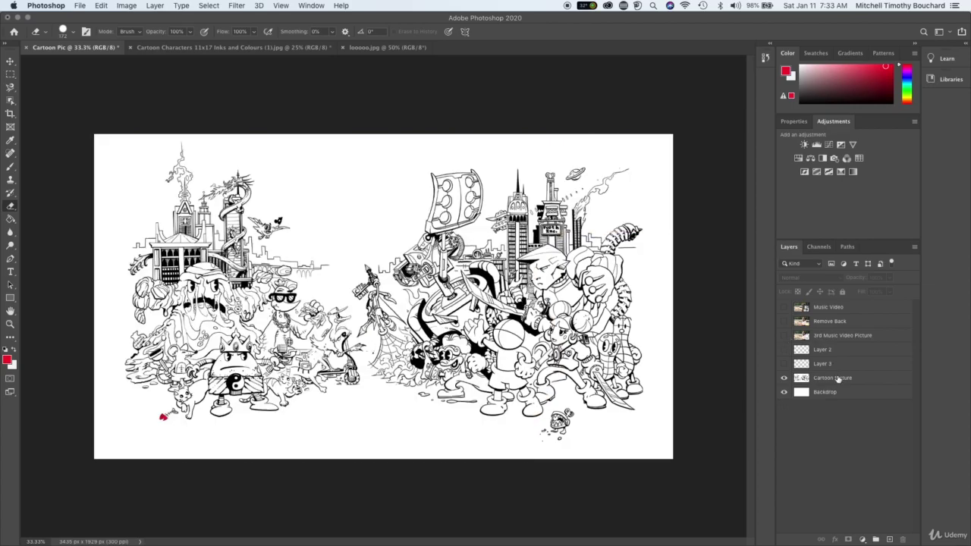
pyautogui.click(815, 376)
pyautogui.press('super+plus')
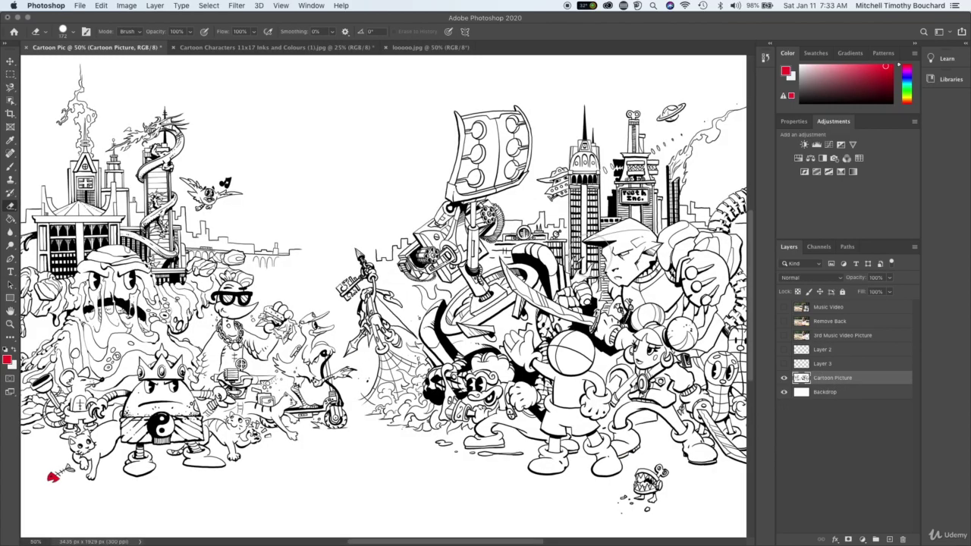
# Step: Erase the flying bird and its music note beside the dragon tower in the cartoon
pyautogui.hscroll(-5, 384, 261)
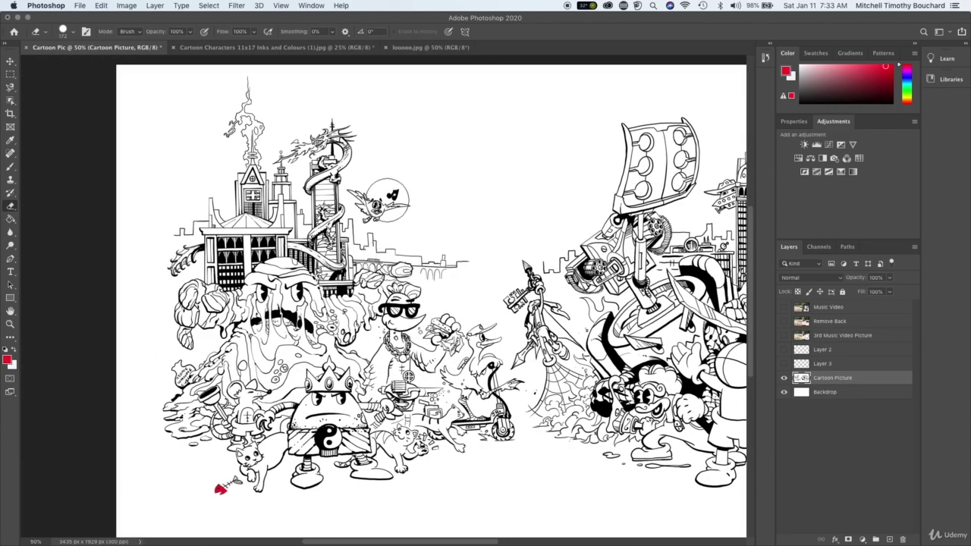
pyautogui.click(388, 200)
pyautogui.click(366, 193)
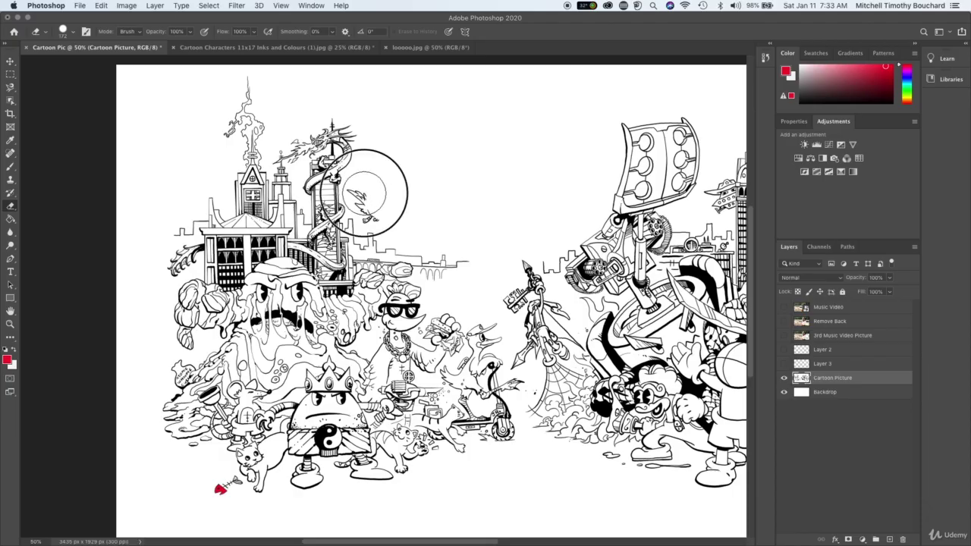
pyautogui.click(371, 203)
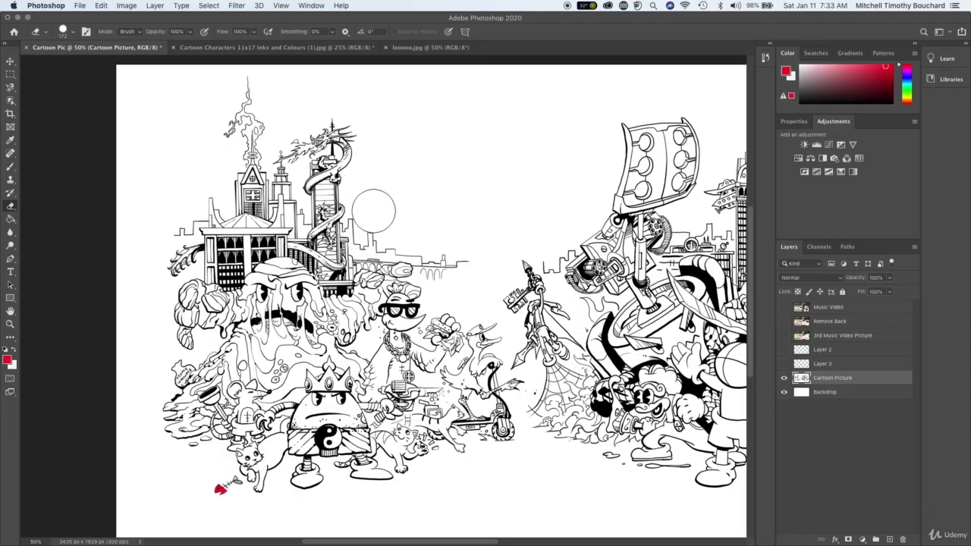
# Step: Undo the erasure of the bird and its music note beside the dragon tower, and hide the 3rd Music Video Picture layer
pyautogui.press('super+z')
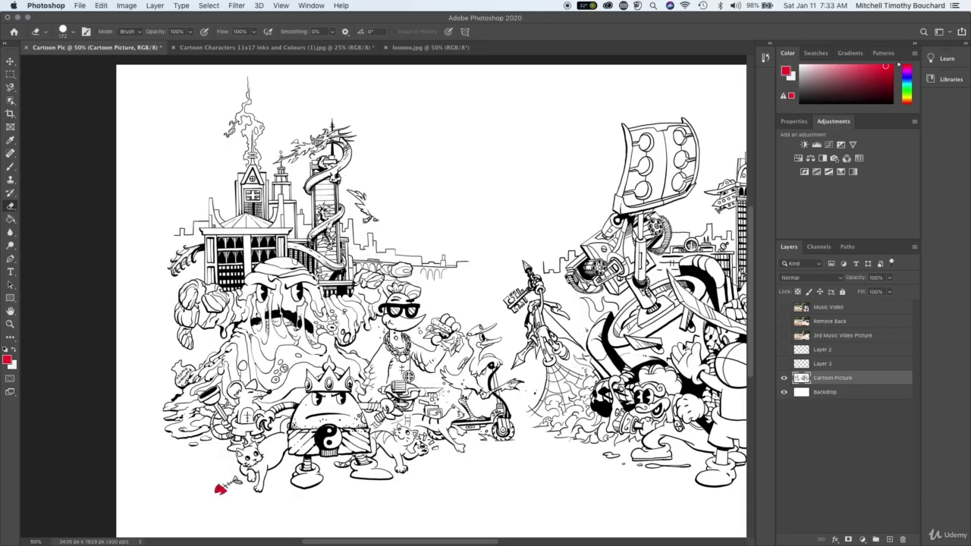
pyautogui.press('super+z')
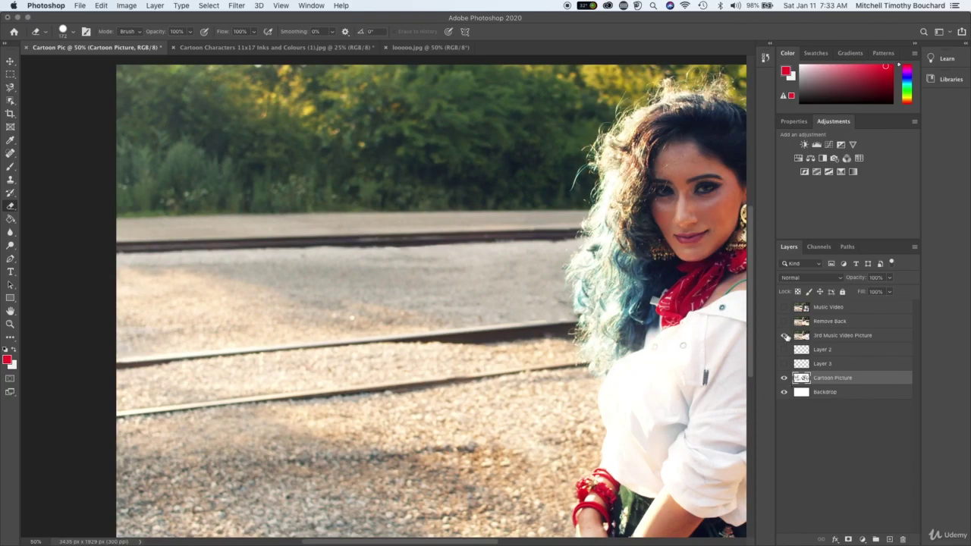
pyautogui.click(784, 335)
pyautogui.press('super+minus')
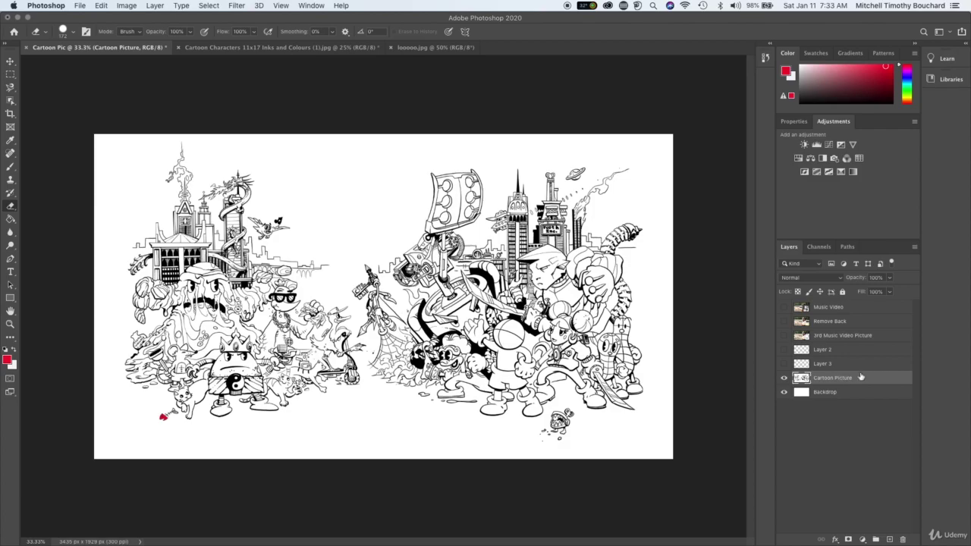
# Step: Duplicate the Cartoon Picture layer as "Cartoon Picture #2" and hide the original Cartoon Picture layer
pyautogui.rightClick(860, 377)
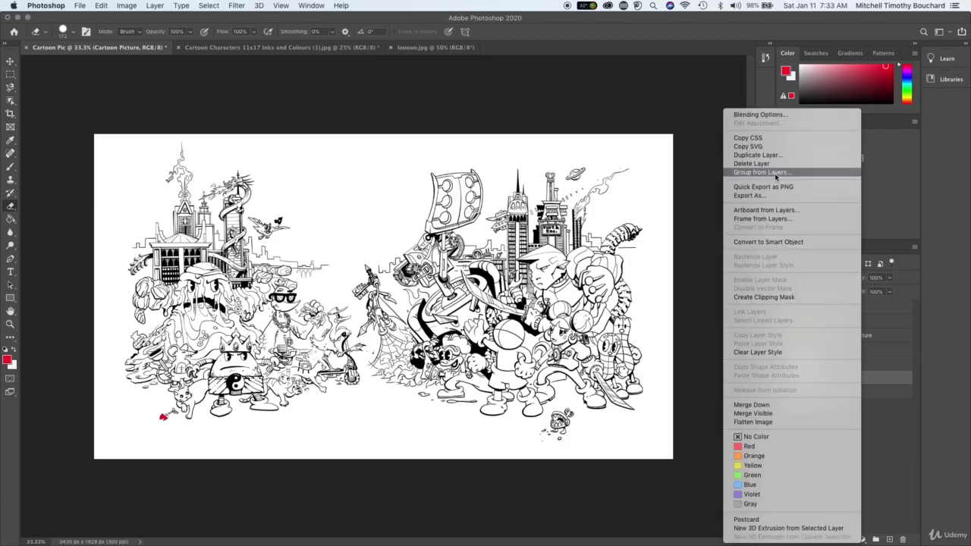
pyautogui.click(758, 155)
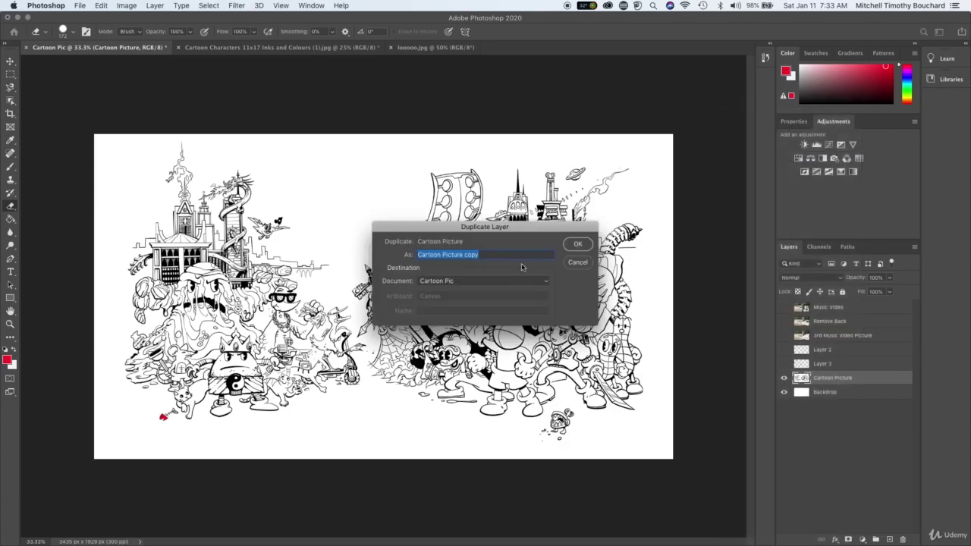
pyautogui.click(504, 255)
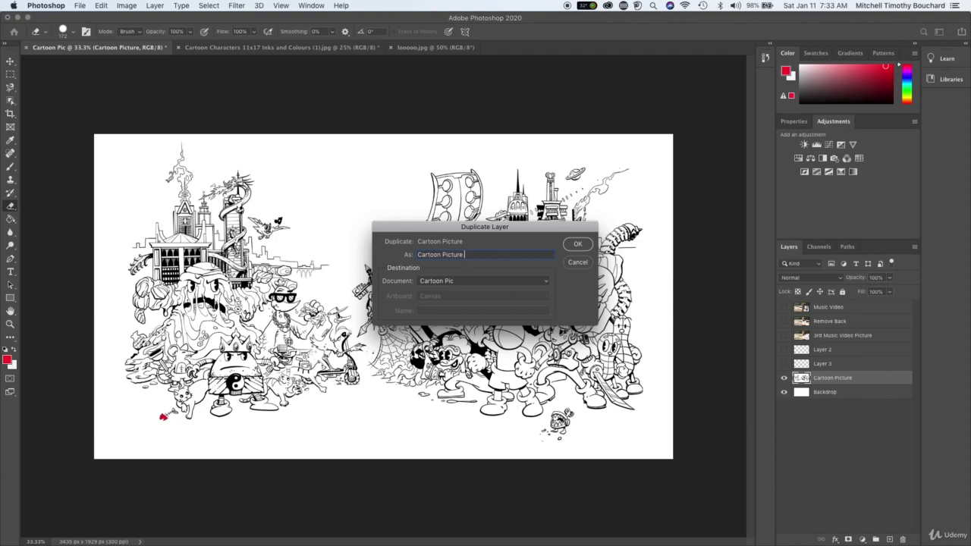
pyautogui.write('#2')
pyautogui.press('Return')
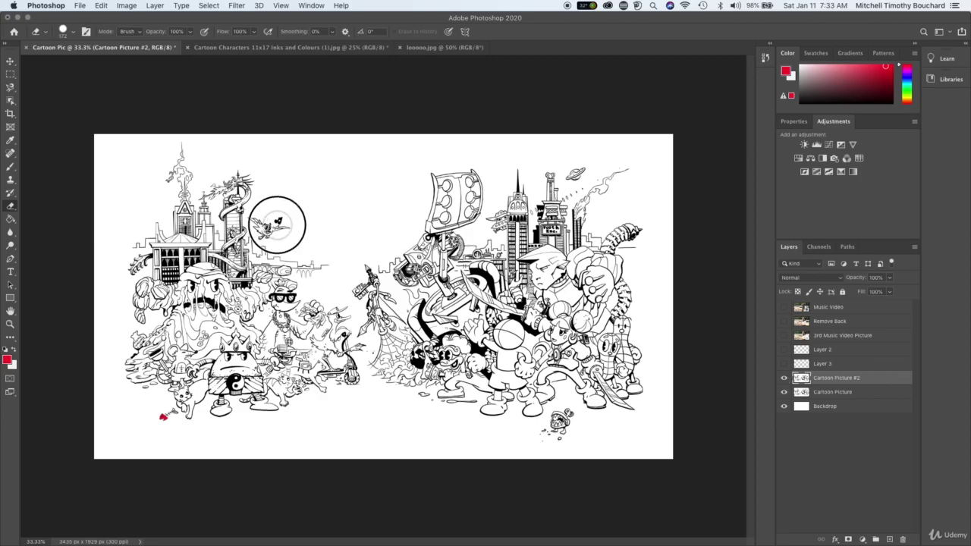
pyautogui.click(785, 392)
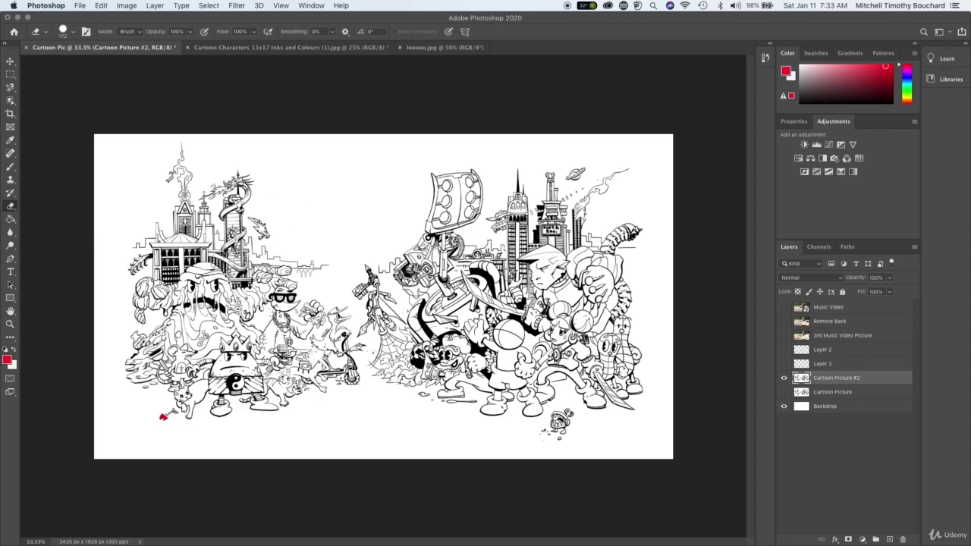
# Step: Erase the remaining part of the flying bird beside the dragon tower on the Cartoon Picture #2 layer
pyautogui.press('super+plus')
pyautogui.hscroll(-5, 411, 278)
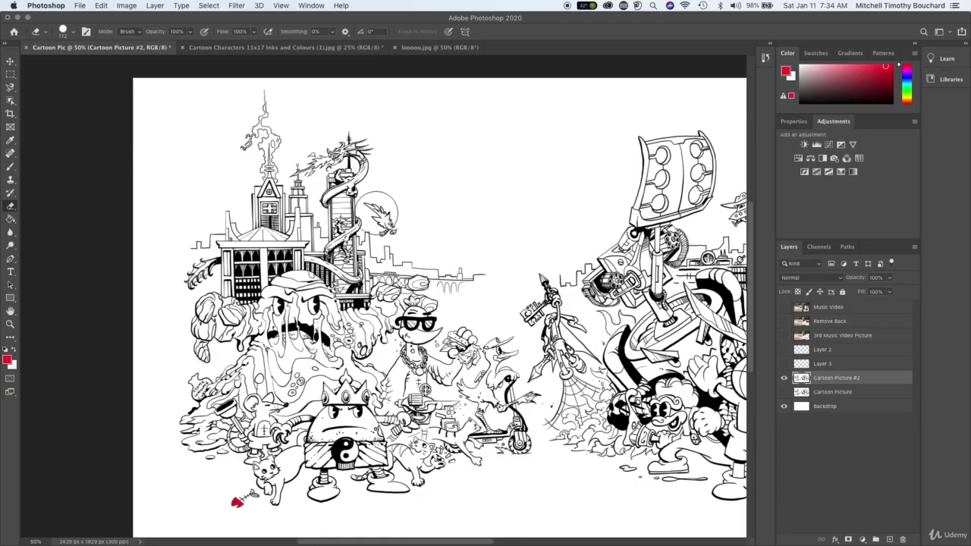
pyautogui.moveTo(377, 210); pyautogui.dragTo(402, 219)
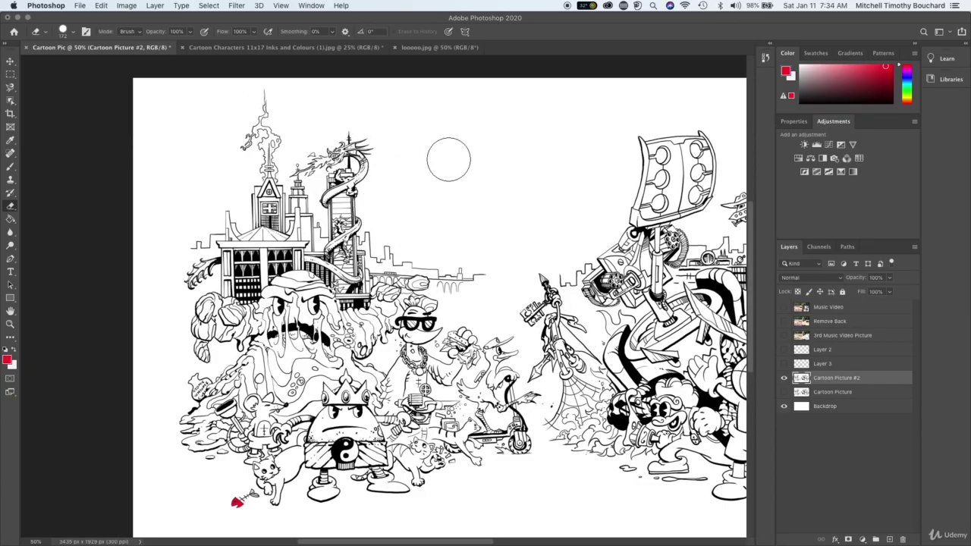
# Step: Erase the smoke trail rising above the dark building beside the Teeth Inc. tower
pyautogui.scroll(-5, 448, 159)
pyautogui.hscroll(5, 448, 159)
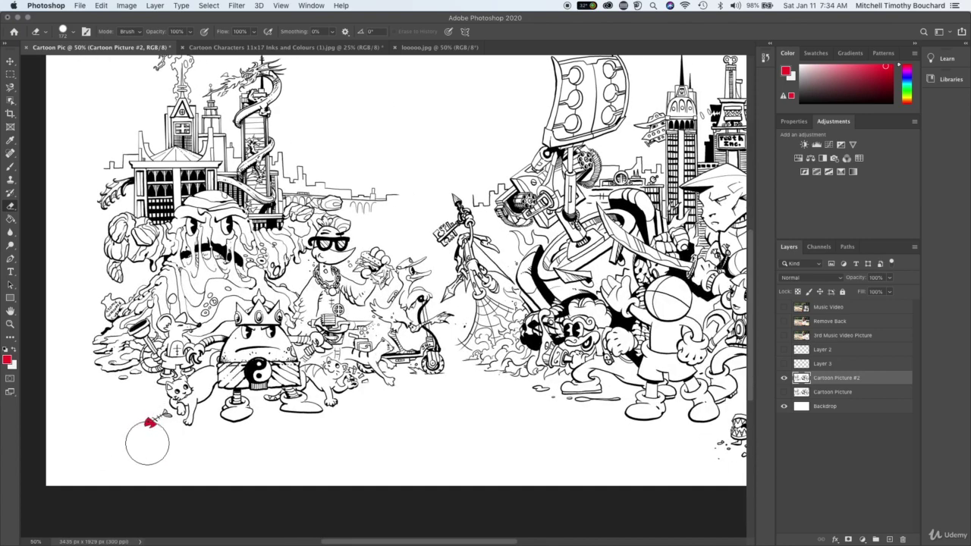
pyautogui.hscroll(15, 412, 460)
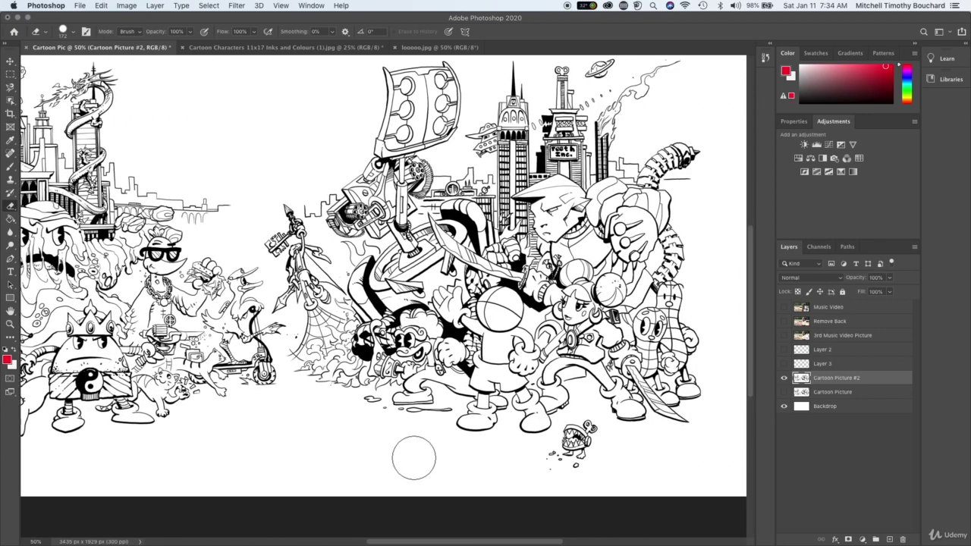
pyautogui.moveTo(442, 446)
pyautogui.mouseDown()
pyautogui.moveTo(416, 485)
pyautogui.moveTo(458, 479)
pyautogui.mouseUp()
pyautogui.scroll(3, 458, 479)
pyautogui.hscroll(-4, 457, 478)
pyautogui.moveTo(525, 110)
pyautogui.mouseDown()
pyautogui.moveTo(607, 80)
pyautogui.moveTo(569, 102)
pyautogui.moveTo(595, 108)
pyautogui.moveTo(559, 132)
pyautogui.moveTo(537, 158)
pyautogui.mouseUp()
pyautogui.press('super+=')
pyautogui.press('super+=')
pyautogui.hscroll(7, 535, 159)
pyautogui.scroll(6, 536, 160)
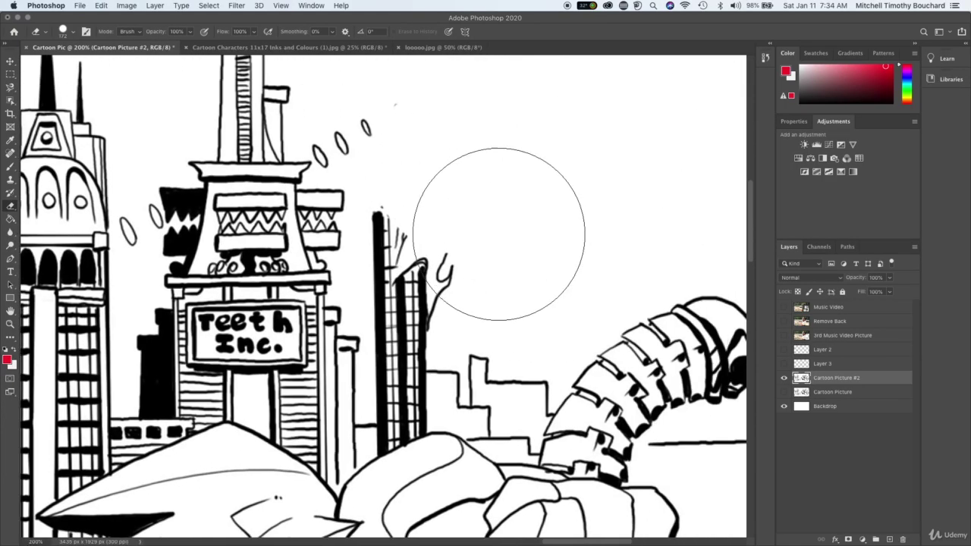
# Step: Erase the top of the dark building beside the Teeth Inc. tower, then its side column with the Eraser reduced to 31 px
pyautogui.moveTo(429, 188); pyautogui.dragTo(436, 261)
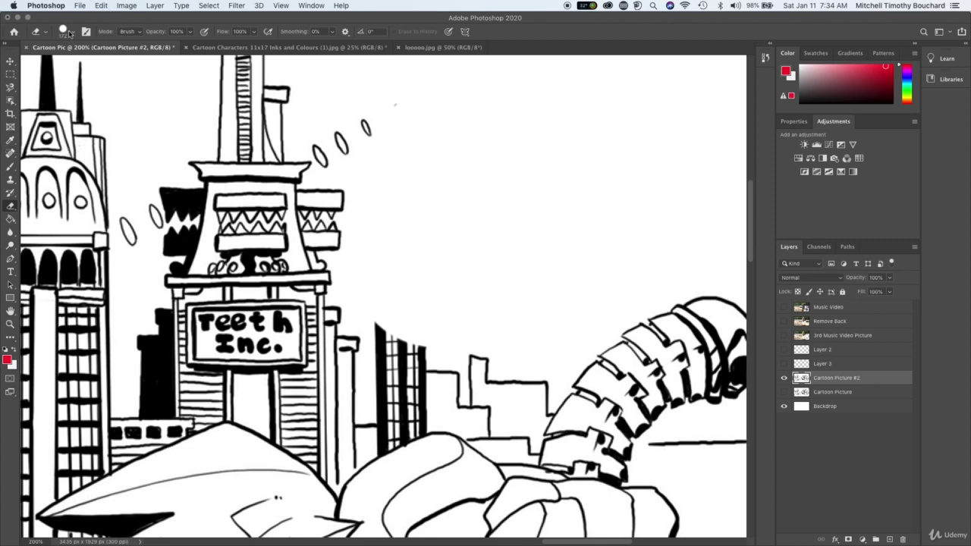
pyautogui.rightClick(417, 255)
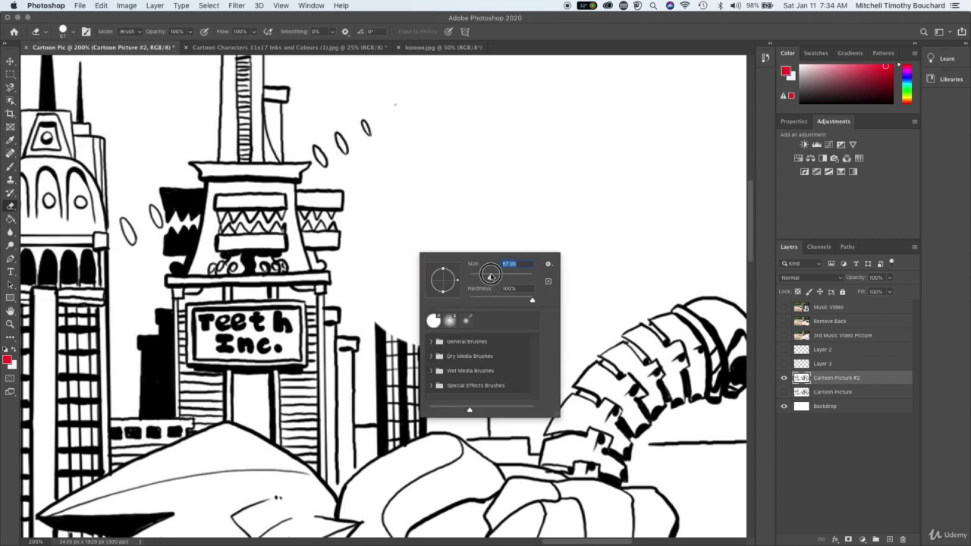
pyautogui.press('Return')
pyautogui.moveTo(380, 314); pyautogui.dragTo(381, 392)
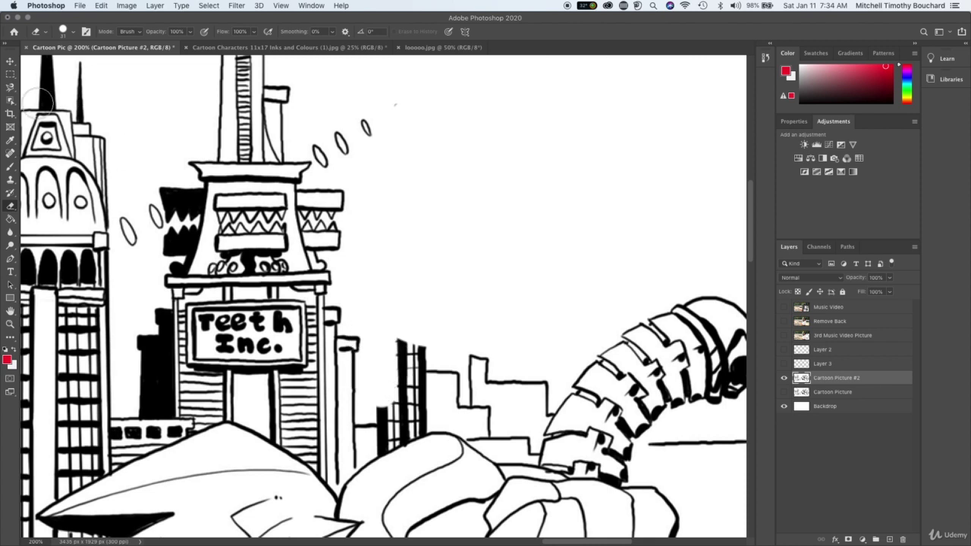
# Step: Select the rest of the dark building with a rectangular marquee, delete it, and deselect
pyautogui.click(10, 76)
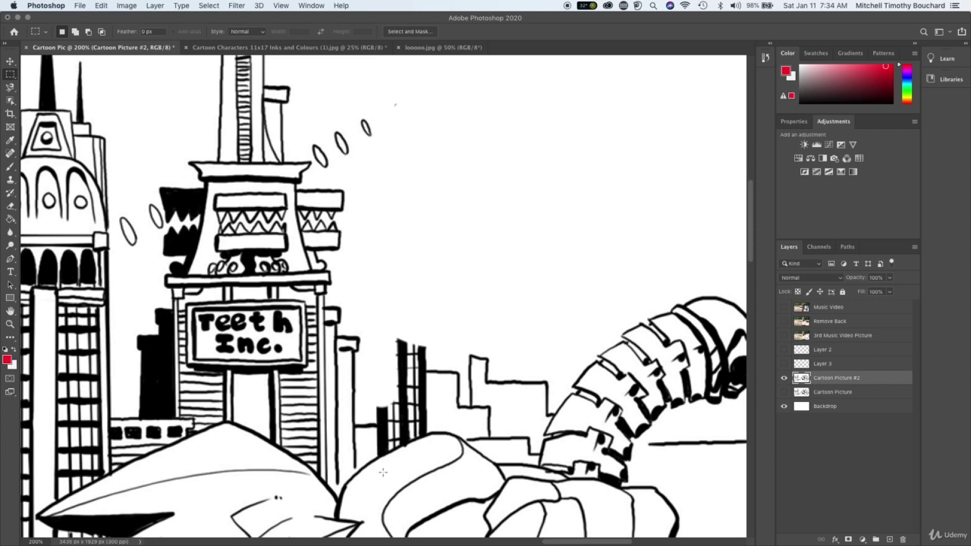
pyautogui.moveTo(373, 289); pyautogui.dragTo(426, 427)
pyautogui.press('BackSpace')
pyautogui.press('super+d')
pyautogui.scroll(-3, 402, 397)
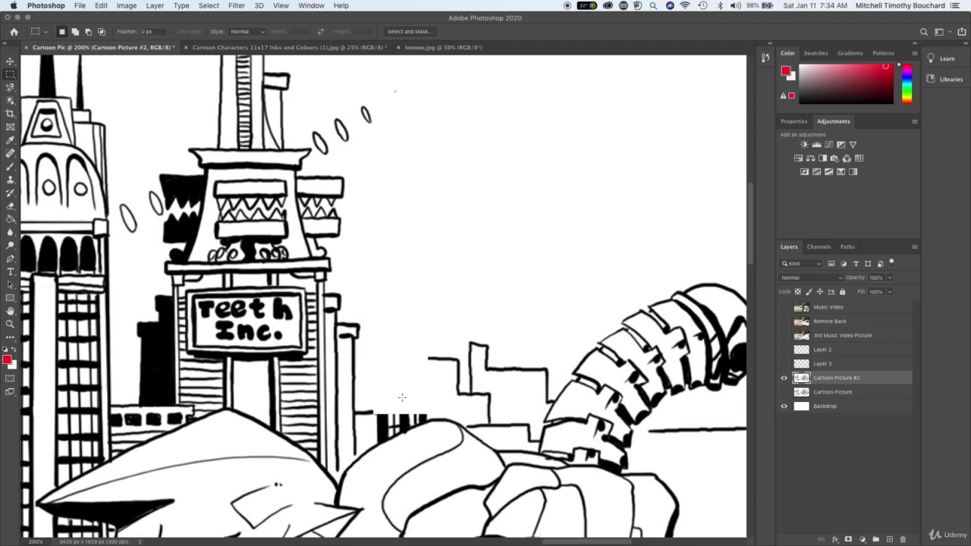
pyautogui.press('super+equal')
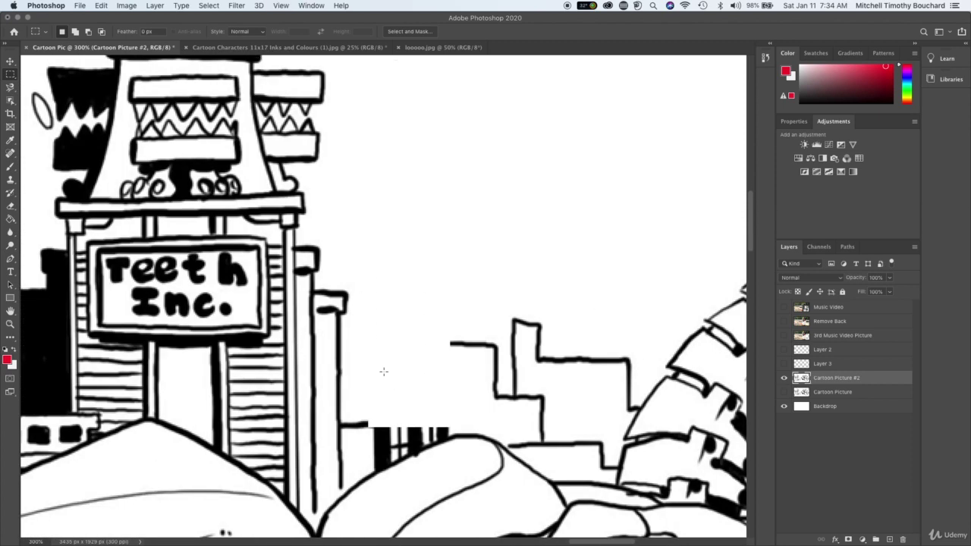
pyautogui.scroll(-5, 389, 364)
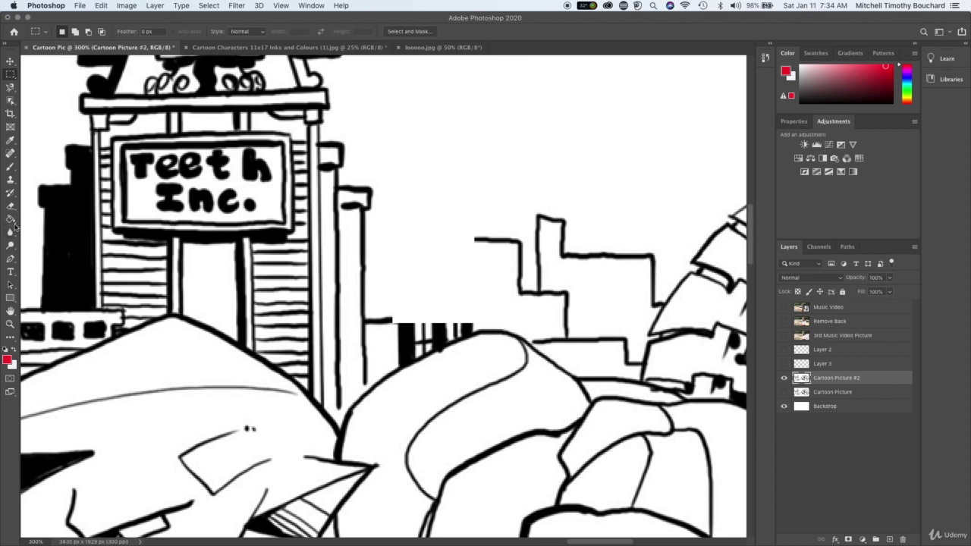
pyautogui.click(11, 179)
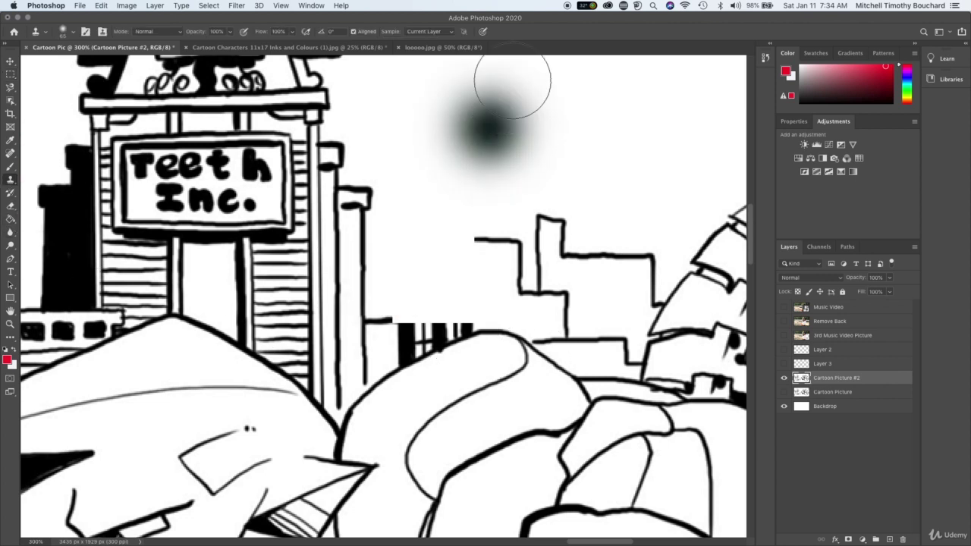
pyautogui.rightClick(494, 130)
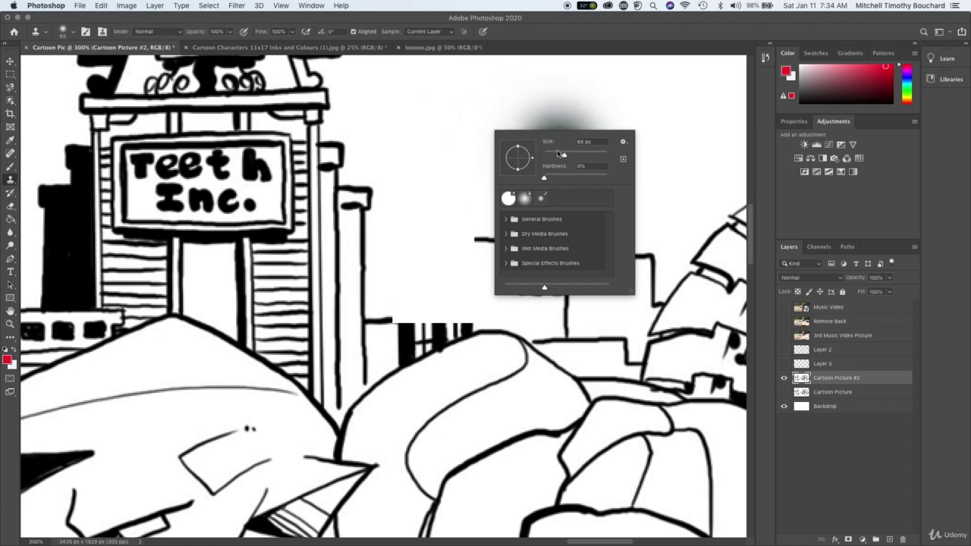
pyautogui.moveTo(562, 155); pyautogui.dragTo(552, 155)
pyautogui.keyDown('alt'); pyautogui.click(444, 173); pyautogui.keyUp('alt')
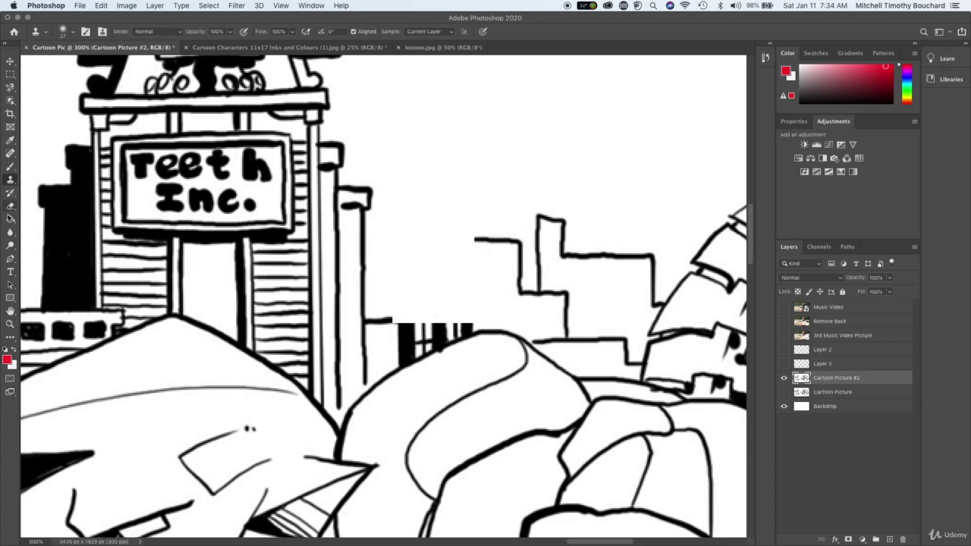
# Step: Erase the leftover short roofline and the nearest dark bars of the deleted building with the Eraser
pyautogui.click(10, 206)
pyautogui.click(404, 319)
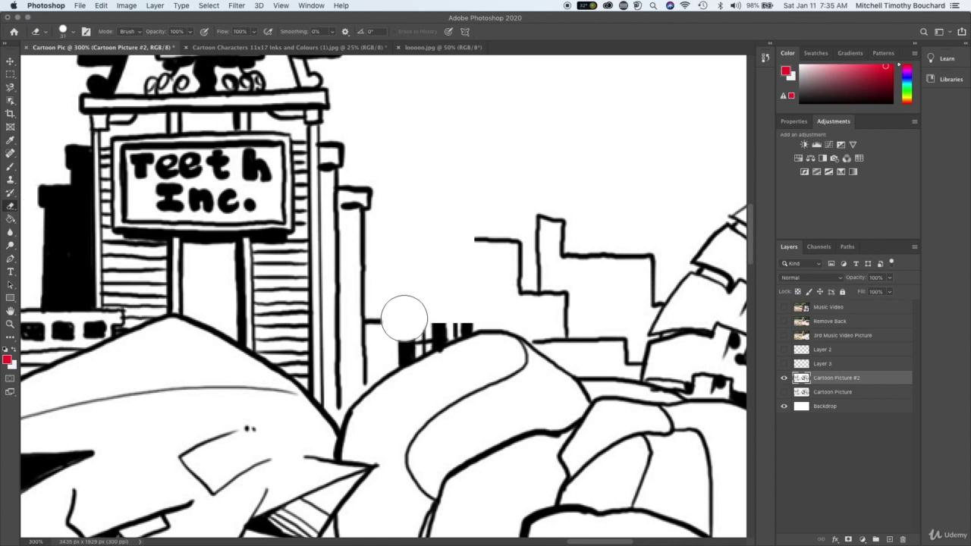
pyautogui.moveTo(390, 319); pyautogui.dragTo(389, 324)
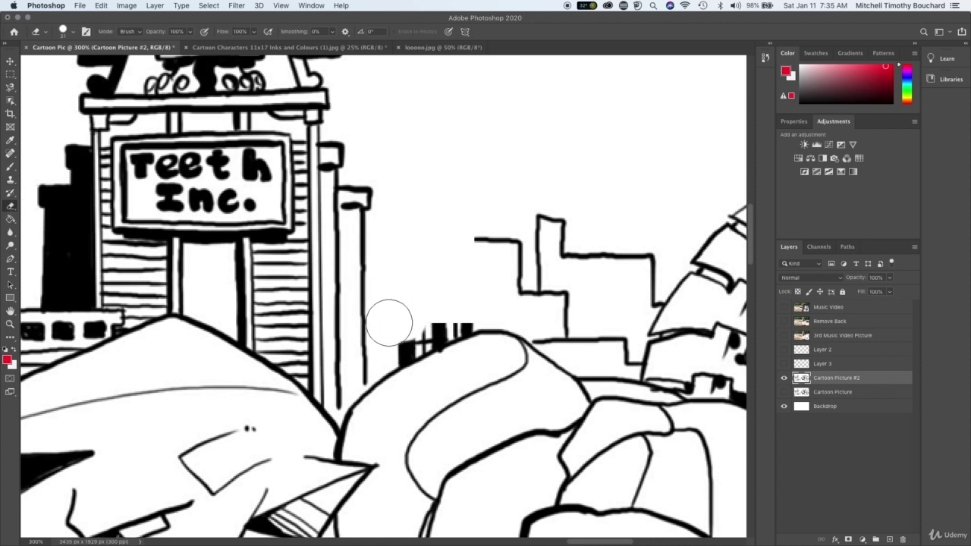
# Step: Lower the Eraser hardness to 28% and erase the building remnants above the rounded shape's outline
pyautogui.rightClick(406, 336)
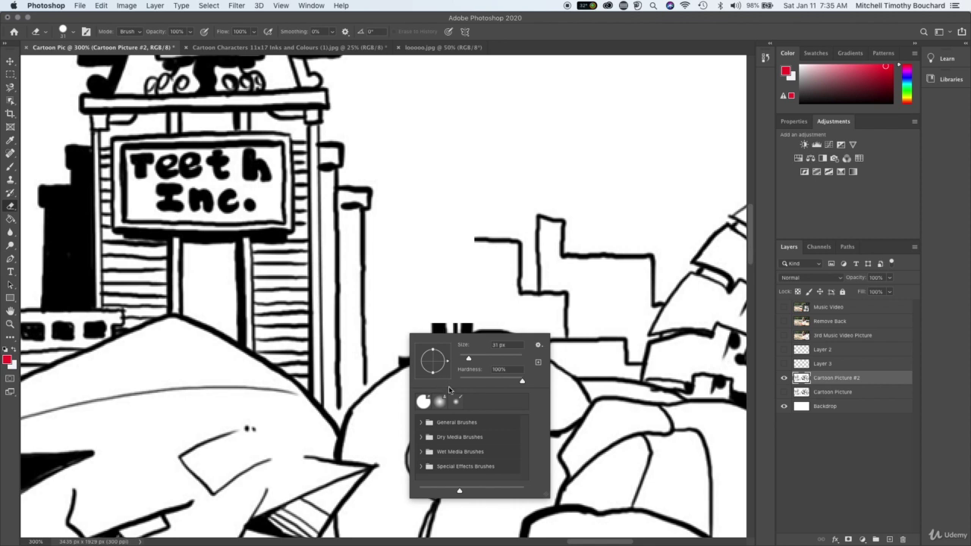
pyautogui.moveTo(487, 379); pyautogui.dragTo(477, 379)
pyautogui.press('Return')
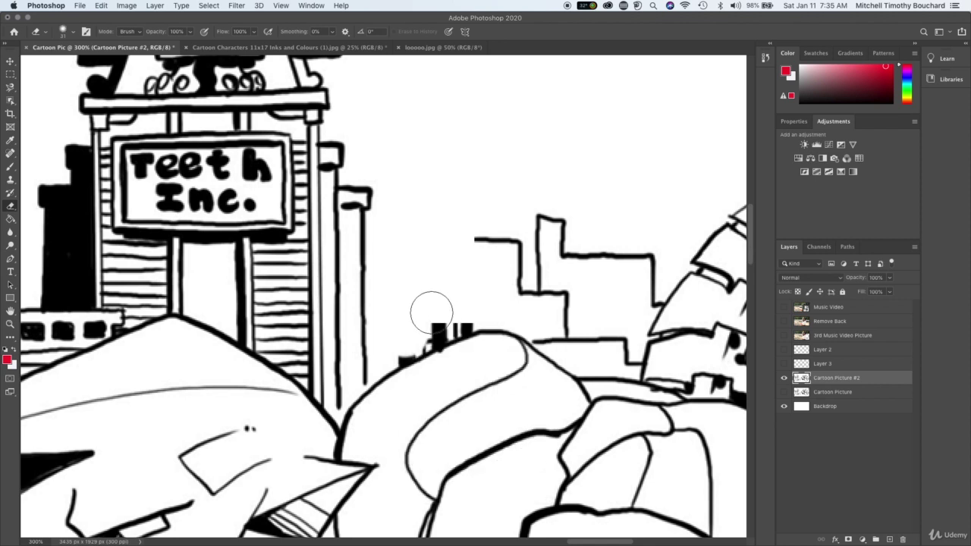
pyautogui.moveTo(432, 313)
pyautogui.mouseDown()
pyautogui.moveTo(418, 324)
pyautogui.moveTo(435, 295)
pyautogui.moveTo(462, 297)
pyautogui.moveTo(428, 328)
pyautogui.mouseUp()
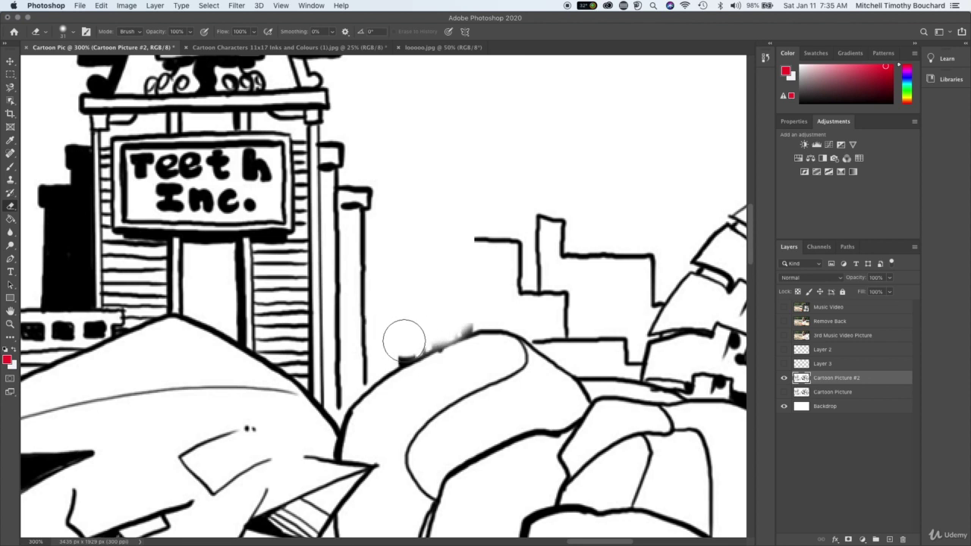
# Step: Raise the Eraser hardness to its maximum and erase the blurry building remnants along the rounded shape's outline
pyautogui.rightClick(398, 346)
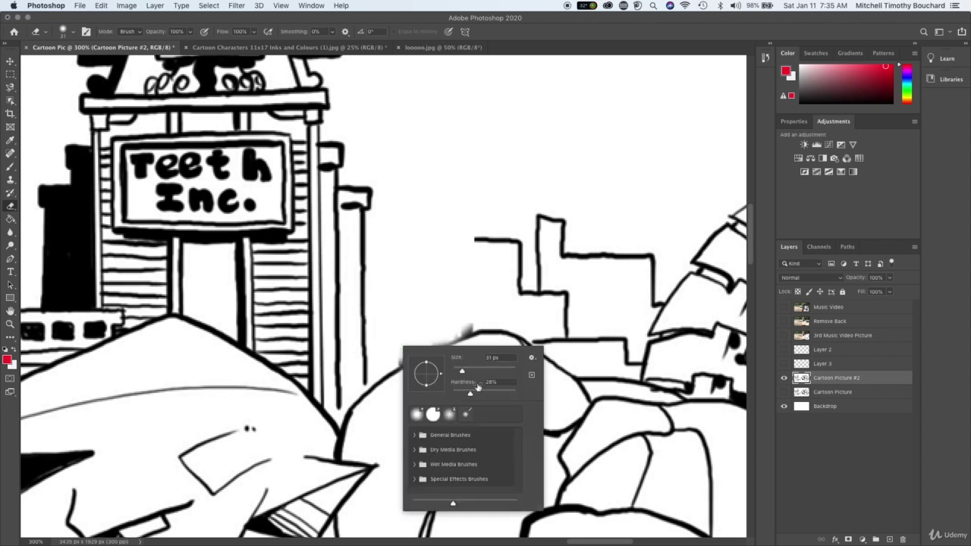
pyautogui.moveTo(481, 390); pyautogui.dragTo(542, 388)
pyautogui.click(425, 282)
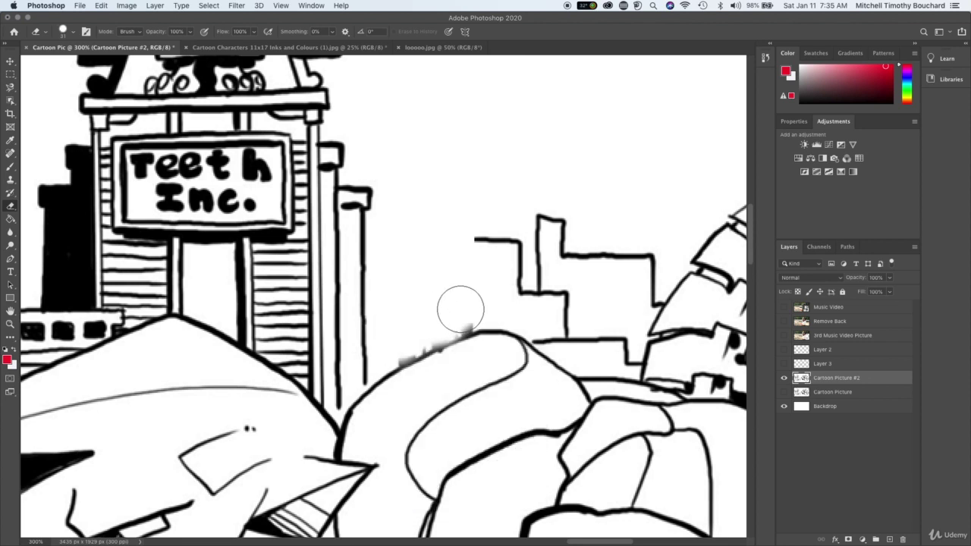
pyautogui.click(459, 314)
pyautogui.moveTo(460, 314); pyautogui.dragTo(453, 313)
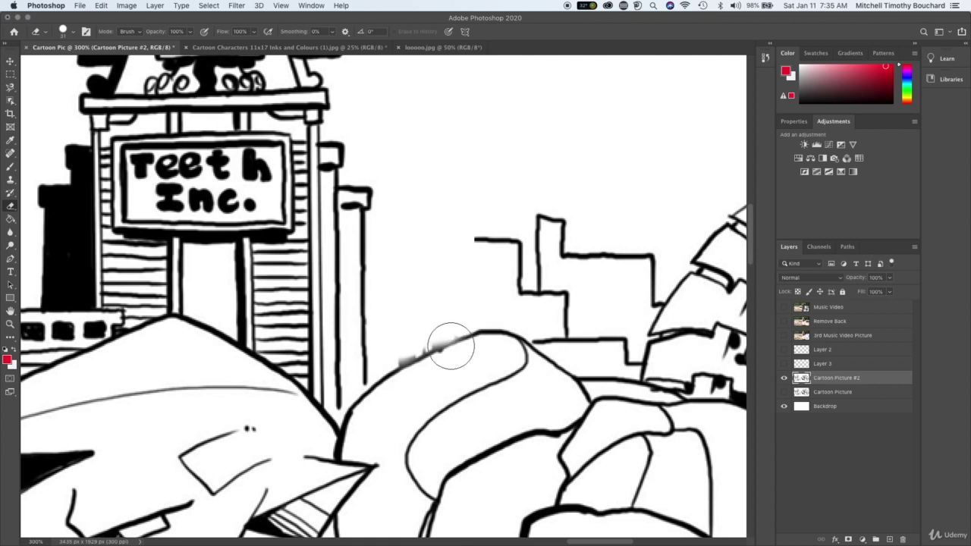
pyautogui.click(396, 342)
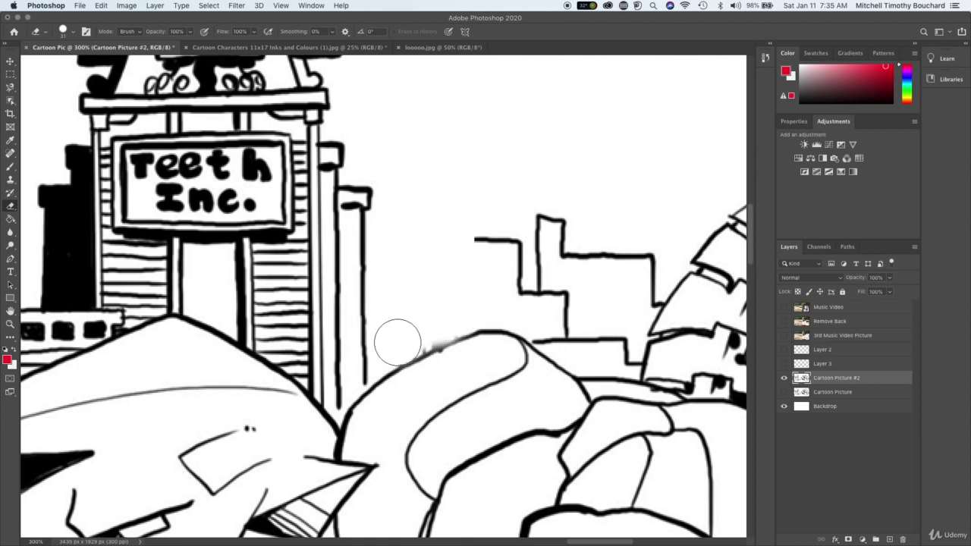
pyautogui.moveTo(398, 342)
pyautogui.mouseDown()
pyautogui.moveTo(435, 321)
pyautogui.moveTo(423, 333)
pyautogui.mouseUp()
# Step: Undo the recent erasures of the building remnants along the rounded shape's outline
pyautogui.press('super+z')
pyautogui.press('super+z')
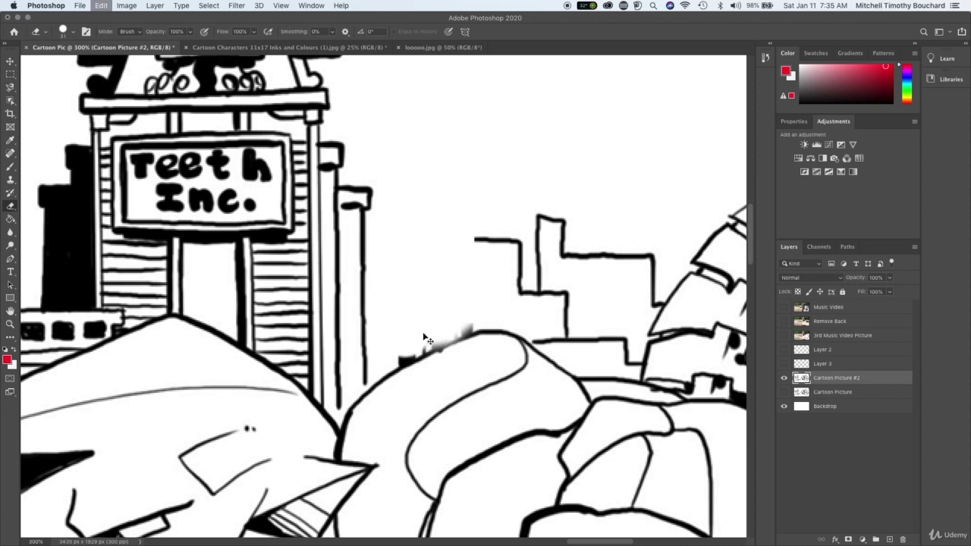
pyautogui.press('super+z')
pyautogui.press('super+z')
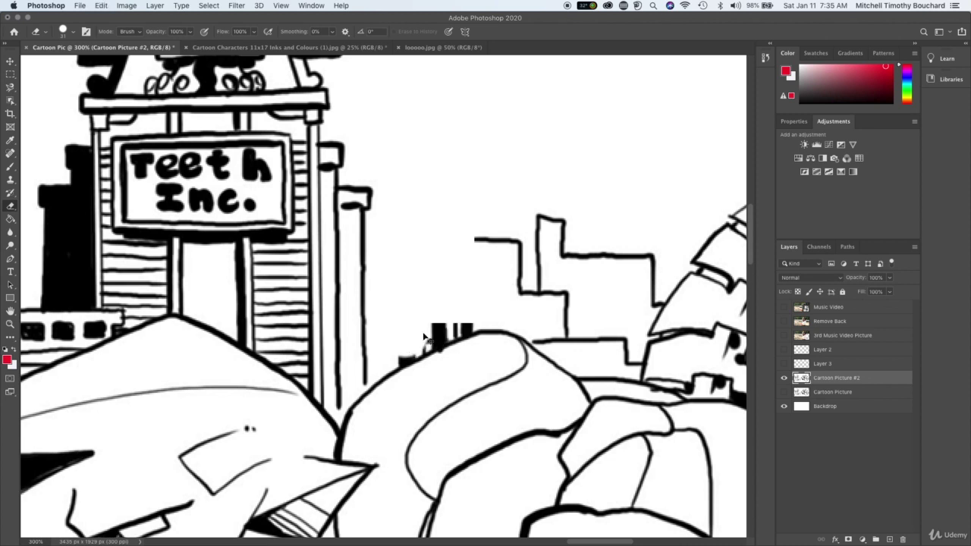
pyautogui.press('super+plus')
pyautogui.press('super+plus')
pyautogui.scroll(-3, 423, 334)
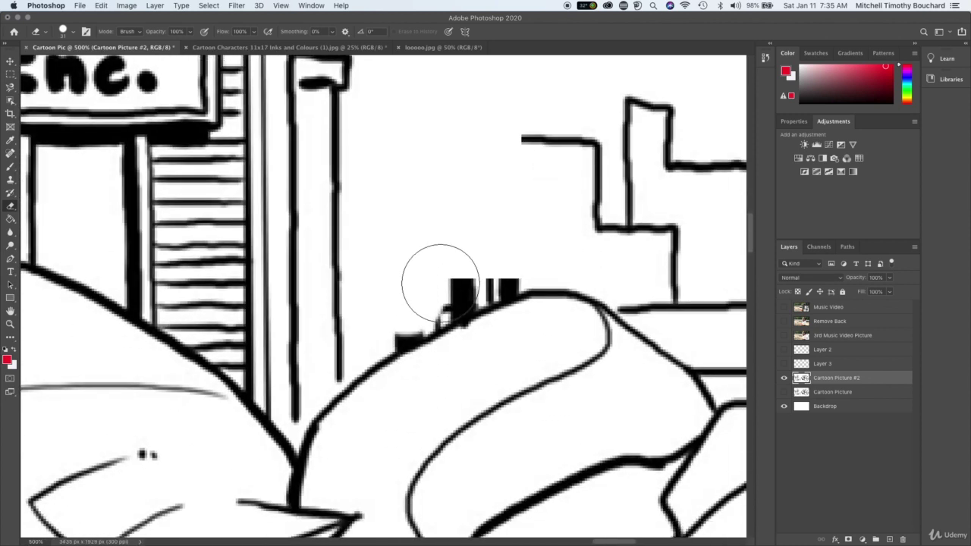
# Step: Erase the remaining dark building remnants along the top-left outline of the rounded shape with the Eraser
pyautogui.moveTo(439, 282)
pyautogui.mouseDown()
pyautogui.moveTo(429, 278)
pyautogui.moveTo(496, 255)
pyautogui.mouseUp()
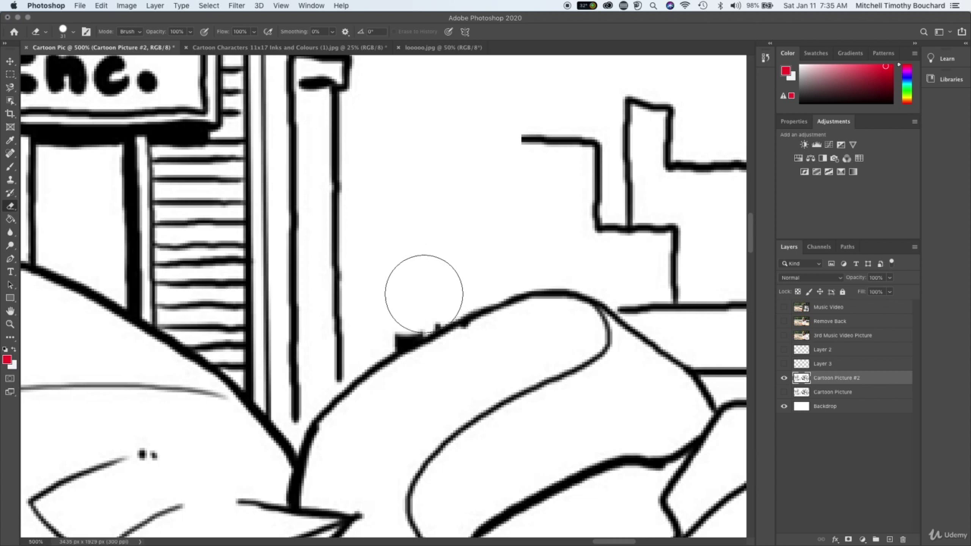
pyautogui.click(415, 288)
pyautogui.moveTo(414, 289); pyautogui.dragTo(389, 311)
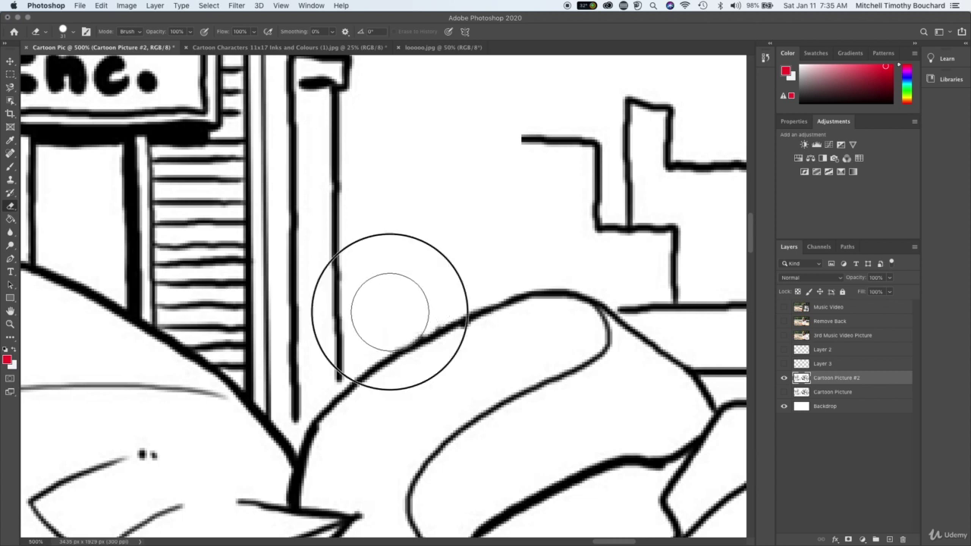
pyautogui.click(477, 360)
pyautogui.click(487, 355)
pyautogui.click(509, 347)
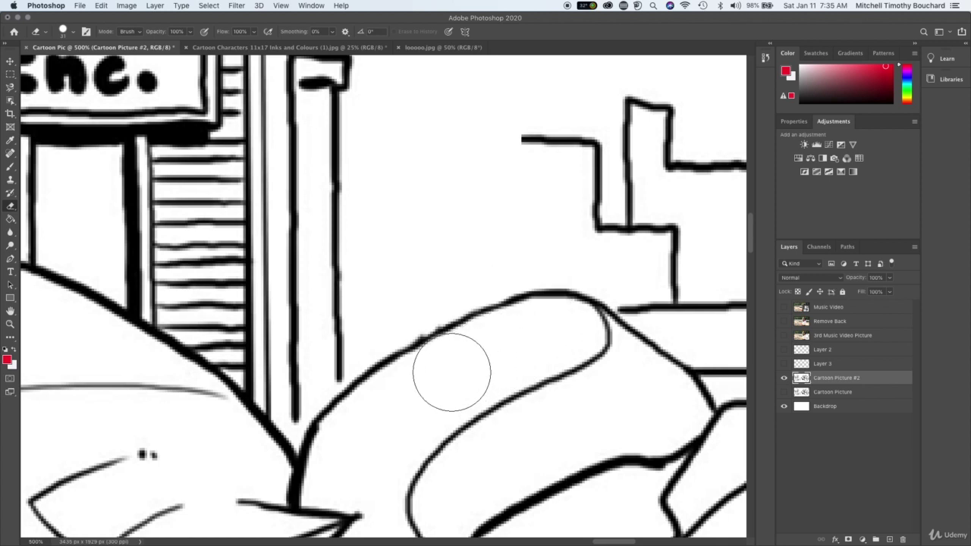
pyautogui.click(414, 295)
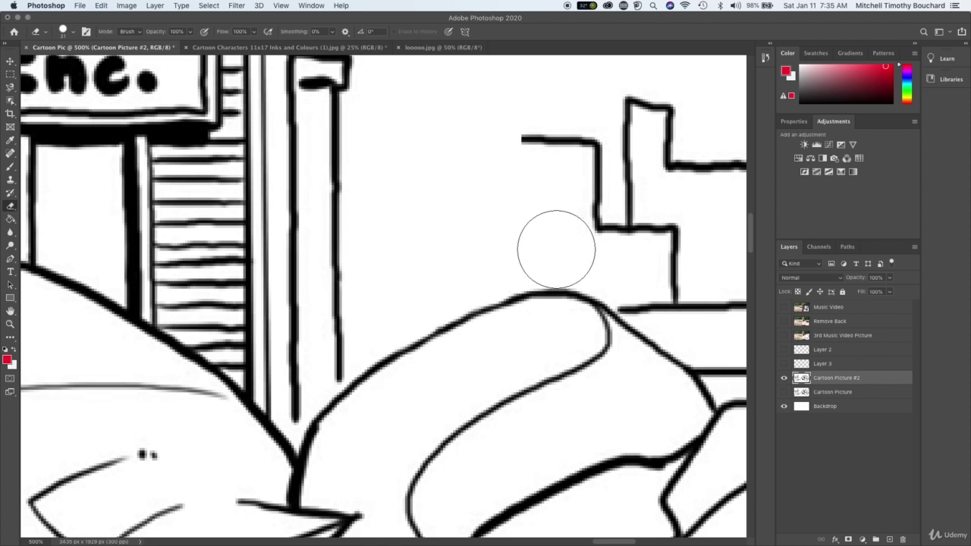
# Step: Erase the yin-yang emblem and the ribbed piece beneath it from the crowned character's striped lower body
pyautogui.press('super+0')
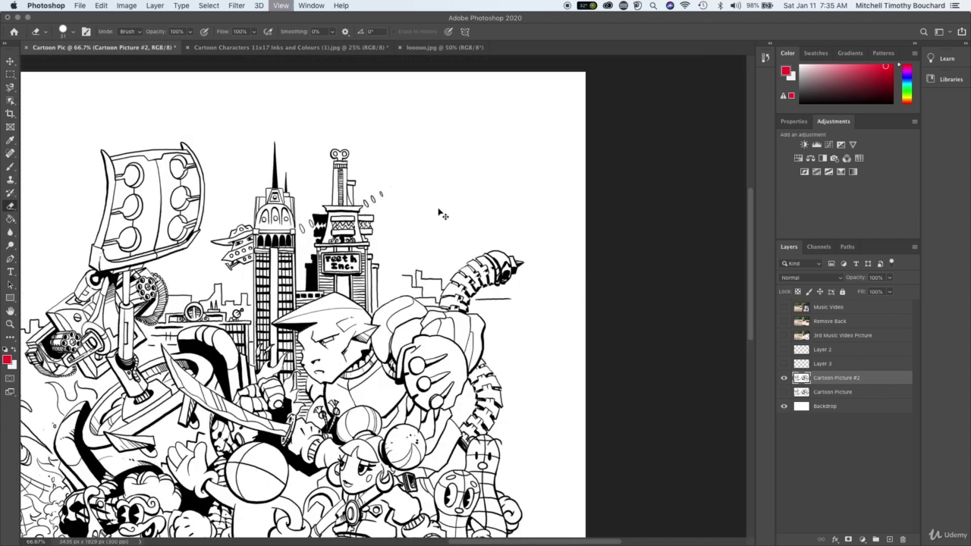
pyautogui.press('super+minus')
pyautogui.press('super+minus')
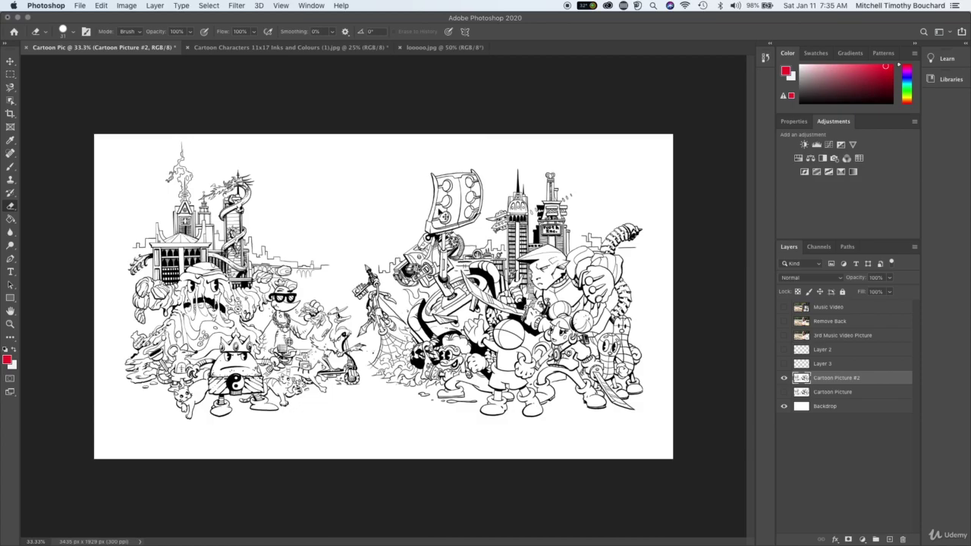
pyautogui.press('super+plus')
pyautogui.press('super+minus')
pyautogui.press('super+plus')
pyautogui.press('super+plus')
pyautogui.press('super+plus')
pyautogui.scroll(-5, 237, 385)
pyautogui.hscroll(-4, 237, 384)
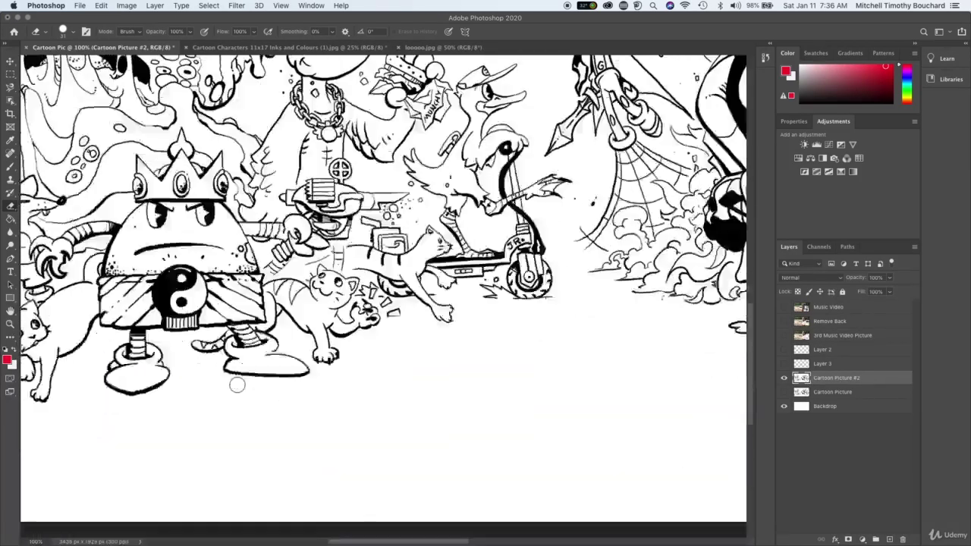
pyautogui.scroll(-2, 236, 384)
pyautogui.scroll(4, 236, 384)
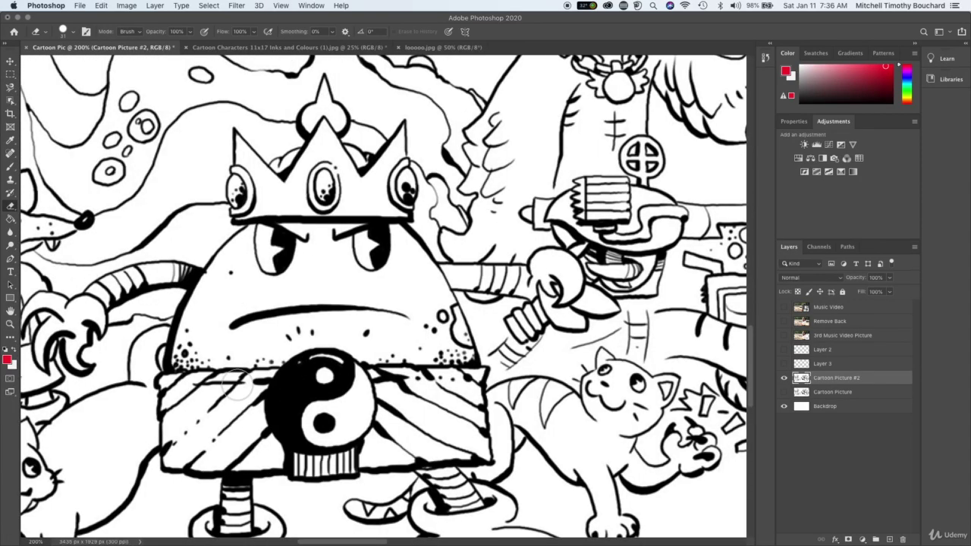
pyautogui.scroll(-2, 236, 385)
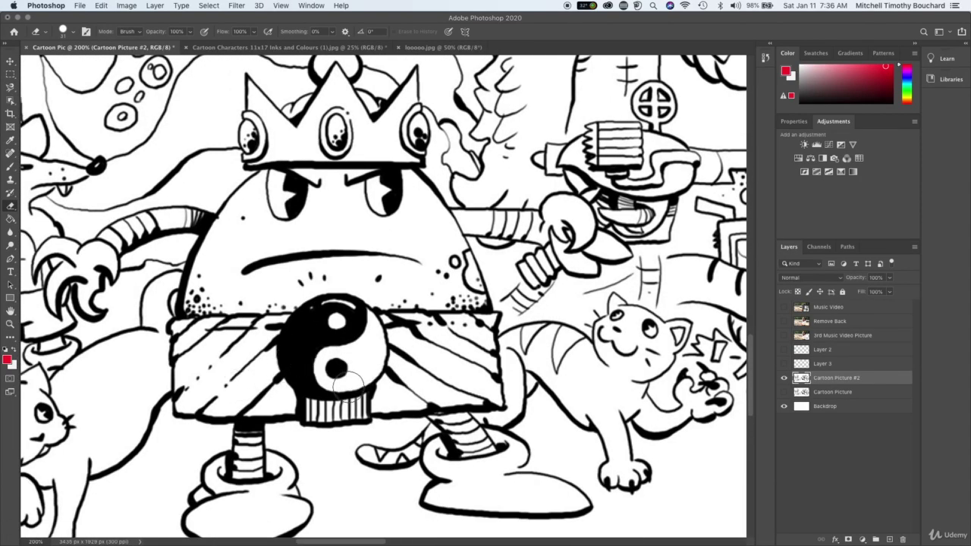
pyautogui.moveTo(372, 385)
pyautogui.mouseDown()
pyautogui.moveTo(335, 379)
pyautogui.moveTo(332, 371)
pyautogui.moveTo(354, 372)
pyautogui.moveTo(346, 320)
pyautogui.moveTo(333, 321)
pyautogui.moveTo(352, 313)
pyautogui.moveTo(342, 301)
pyautogui.moveTo(325, 305)
pyautogui.moveTo(302, 320)
pyautogui.moveTo(319, 347)
pyautogui.moveTo(347, 340)
pyautogui.moveTo(324, 336)
pyautogui.moveTo(347, 341)
pyautogui.moveTo(343, 306)
pyautogui.moveTo(358, 301)
pyautogui.moveTo(363, 331)
pyautogui.moveTo(309, 361)
pyautogui.moveTo(294, 327)
pyautogui.moveTo(295, 371)
pyautogui.moveTo(372, 395)
pyautogui.moveTo(297, 395)
pyautogui.moveTo(362, 395)
pyautogui.mouseUp()
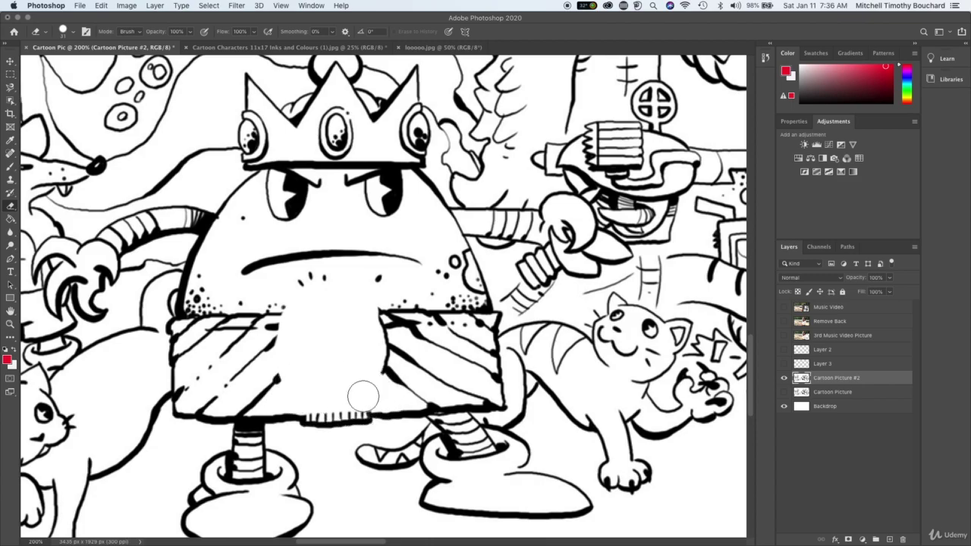
pyautogui.moveTo(329, 436)
pyautogui.mouseDown()
pyautogui.moveTo(307, 432)
pyautogui.moveTo(327, 432)
pyautogui.moveTo(325, 416)
pyautogui.moveTo(358, 418)
pyautogui.mouseUp()
pyautogui.press('[')
pyautogui.press('[')
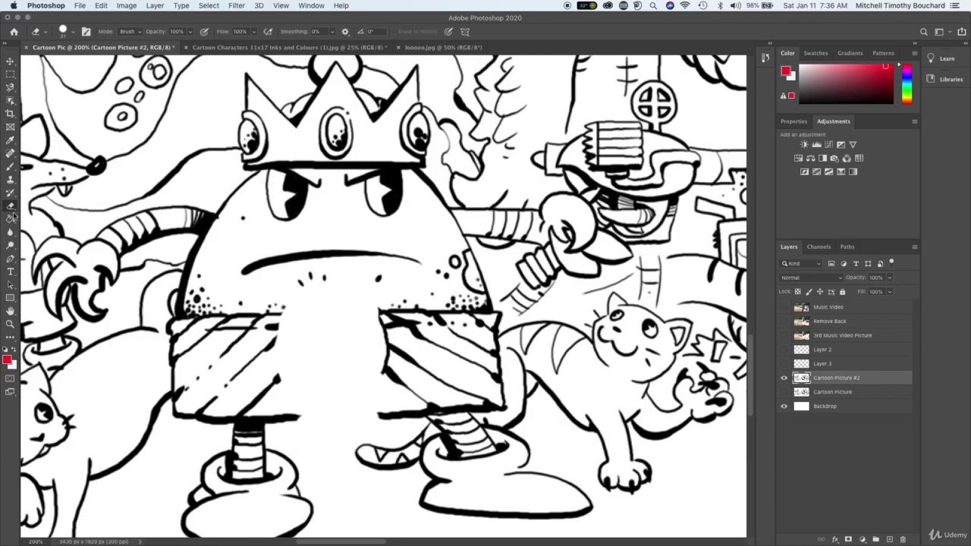
# Step: Use the Clone Stamp tool to extend the character's bottom outline from both sides across the gap under the erased emblem
pyautogui.click(9, 179)
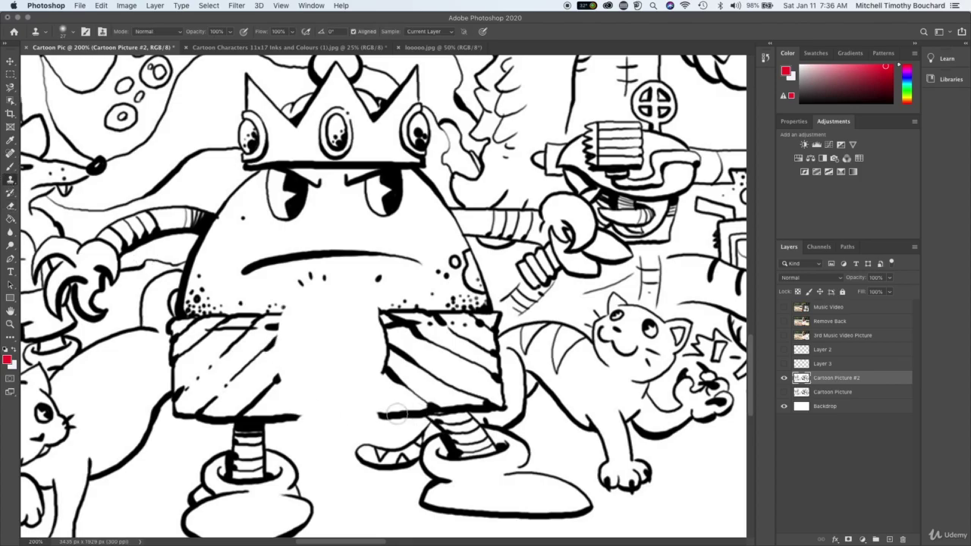
pyautogui.moveTo(396, 414); pyautogui.dragTo(377, 418)
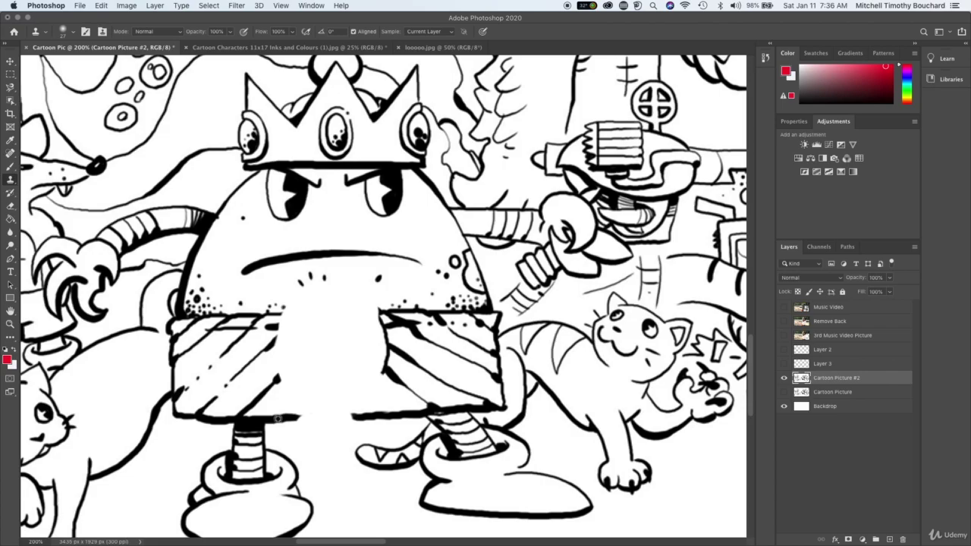
pyautogui.moveTo(298, 418)
pyautogui.mouseDown()
pyautogui.moveTo(398, 414)
pyautogui.moveTo(280, 419)
pyautogui.moveTo(338, 418)
pyautogui.mouseUp()
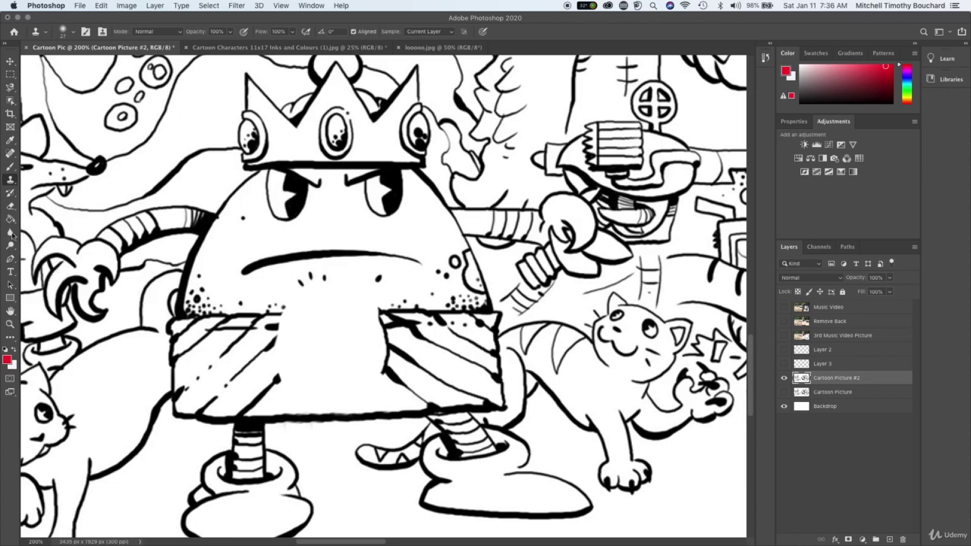
# Step: Switch back to the Eraser and remove the dots and small circles around the crowned character's mouth and lower face
pyautogui.click(10, 206)
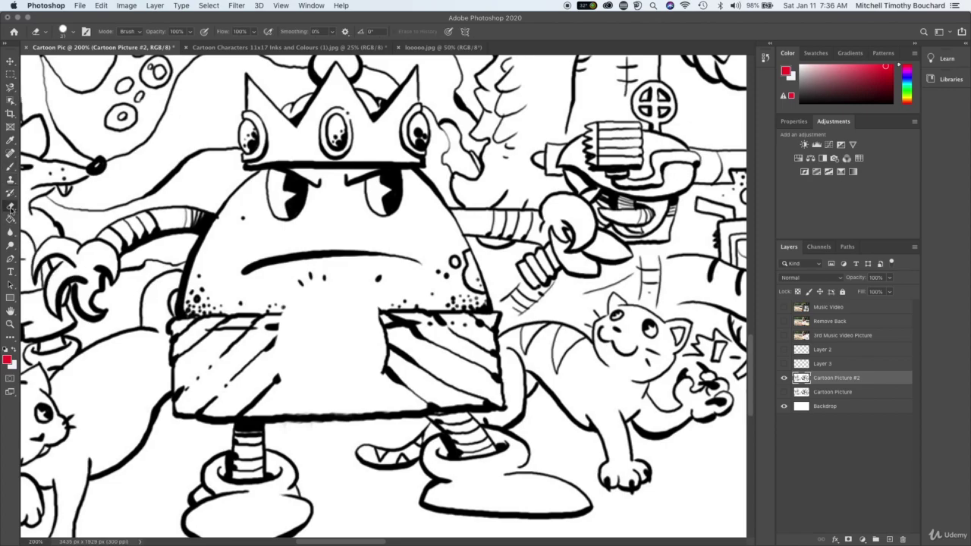
pyautogui.moveTo(302, 314)
pyautogui.mouseDown()
pyautogui.moveTo(327, 283)
pyautogui.moveTo(440, 280)
pyautogui.moveTo(459, 249)
pyautogui.moveTo(447, 261)
pyautogui.mouseUp()
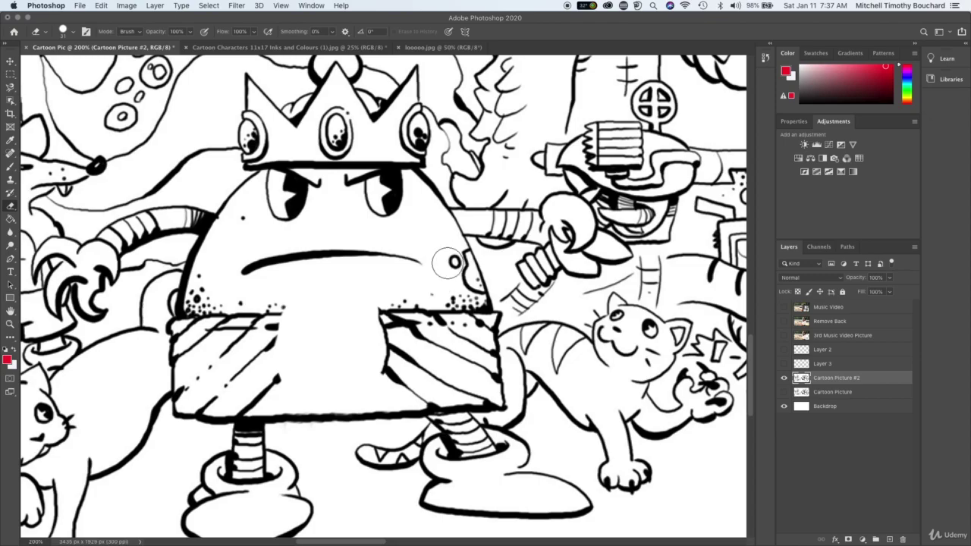
pyautogui.click(206, 284)
pyautogui.click(204, 295)
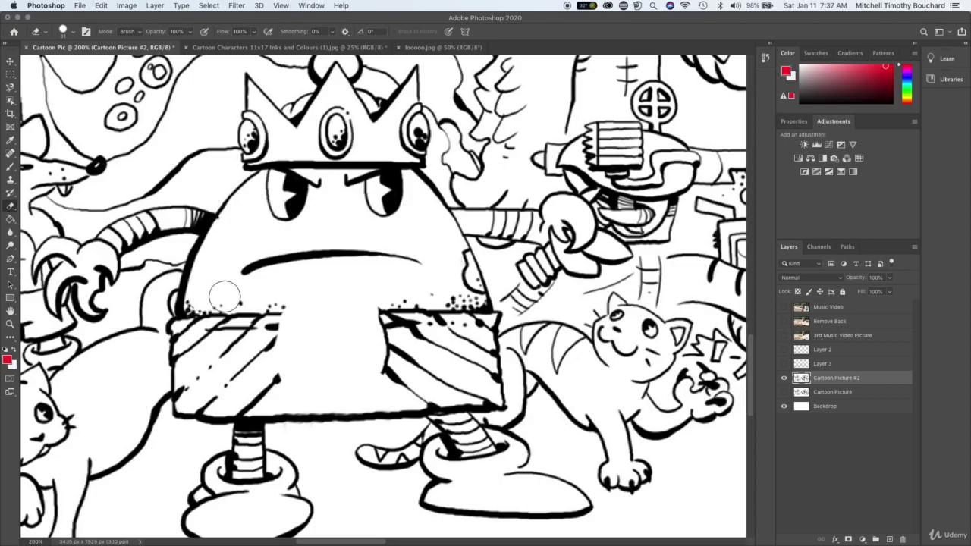
pyautogui.click(228, 298)
# Step: Erase the inner ends of the stripes and belt lines on both sides of the removed emblem
pyautogui.press('[')
pyautogui.press('[')
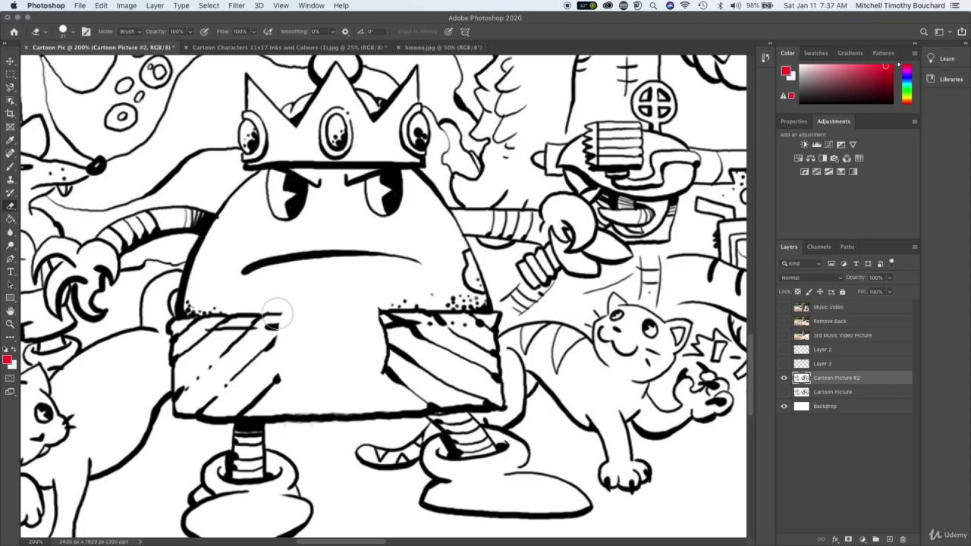
pyautogui.press(']')
pyautogui.press(']')
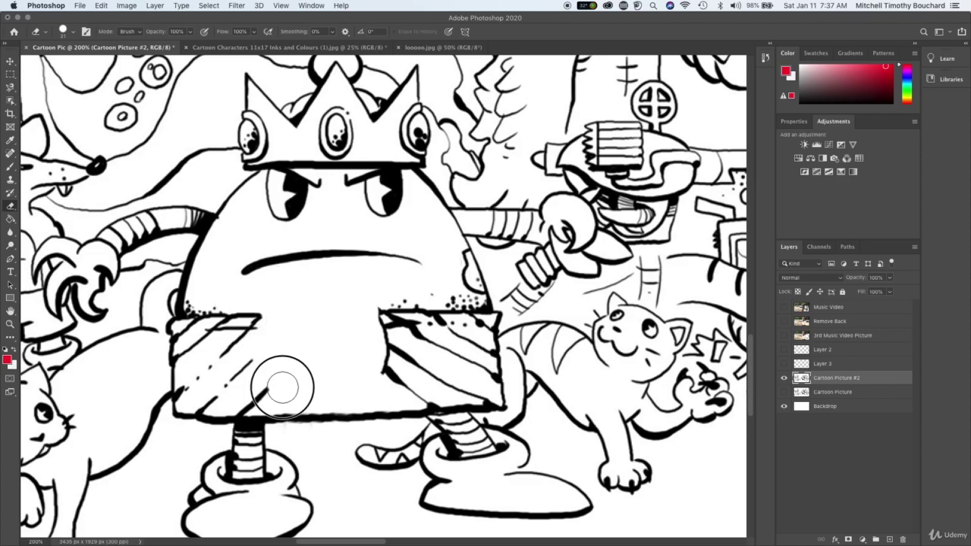
pyautogui.press('[')
pyautogui.moveTo(369, 372)
pyautogui.mouseDown()
pyautogui.moveTo(364, 295)
pyautogui.moveTo(379, 375)
pyautogui.moveTo(424, 392)
pyautogui.moveTo(412, 385)
pyautogui.mouseUp()
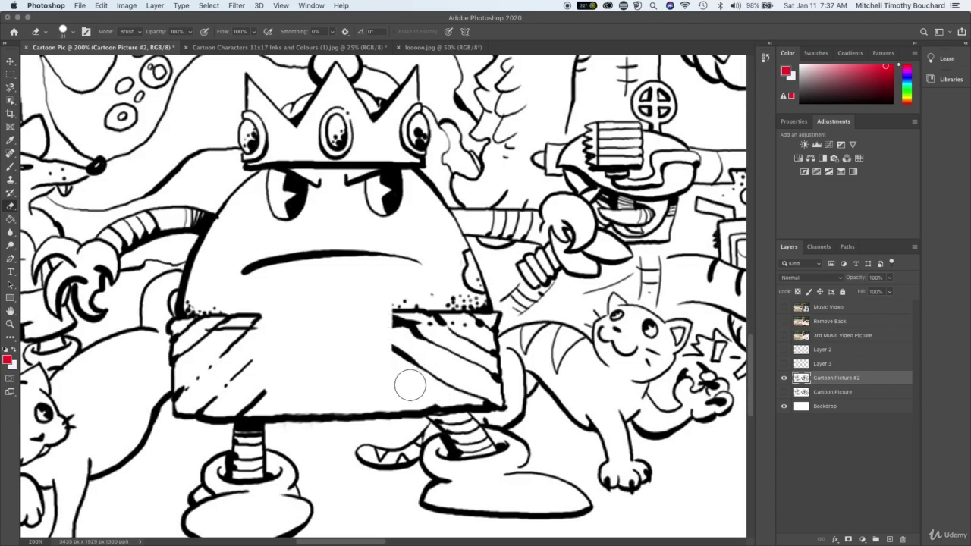
# Step: Erase the horizontal belt line with its neighbouring dots and upper stripes on both sides of the crowned character's body
pyautogui.press(']')
pyautogui.press(']')
pyautogui.moveTo(401, 321)
pyautogui.mouseDown()
pyautogui.moveTo(432, 335)
pyautogui.moveTo(400, 302)
pyautogui.moveTo(418, 304)
pyautogui.moveTo(439, 333)
pyautogui.moveTo(451, 299)
pyautogui.moveTo(455, 310)
pyautogui.moveTo(477, 324)
pyautogui.mouseUp()
pyautogui.press('[')
pyautogui.press('[')
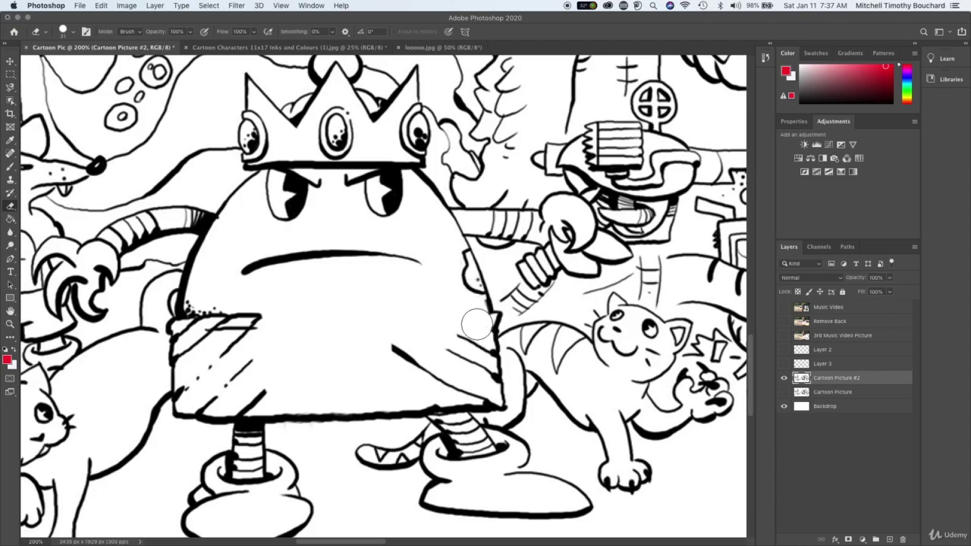
pyautogui.press(']')
pyautogui.press(']')
pyautogui.moveTo(271, 320)
pyautogui.mouseDown()
pyautogui.moveTo(226, 356)
pyautogui.moveTo(238, 317)
pyautogui.moveTo(225, 321)
pyautogui.moveTo(198, 315)
pyautogui.mouseUp()
pyautogui.press('[')
pyautogui.press('[')
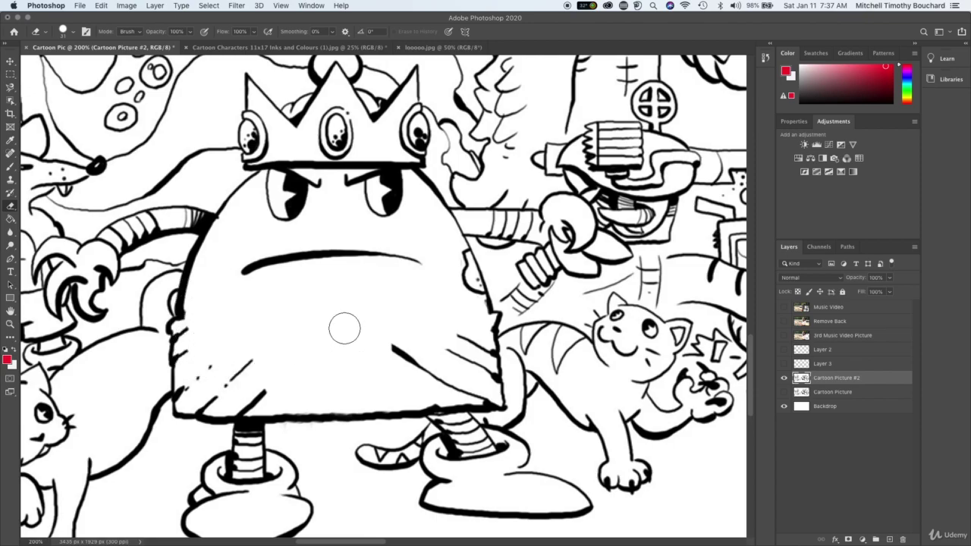
# Step: View the whole cartoon and toggle the Cartoon Picture and Cartoon Picture #2 layers to compare the original with the erased version
pyautogui.press('super+equal')
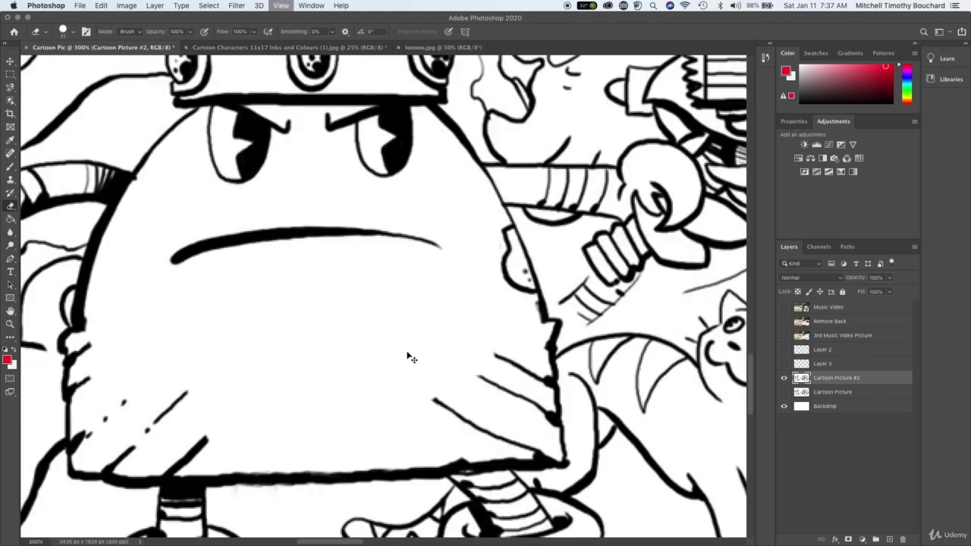
pyautogui.press('super+minus')
pyautogui.press('super+minus')
pyautogui.press('super+minus')
pyautogui.press('super+minus')
pyautogui.press('super+minus')
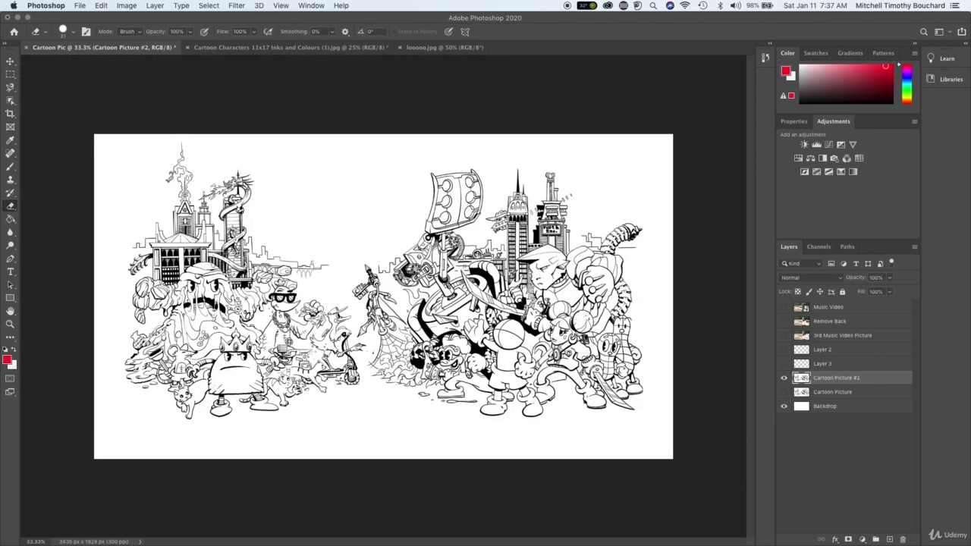
pyautogui.click(785, 392)
pyautogui.click(784, 377)
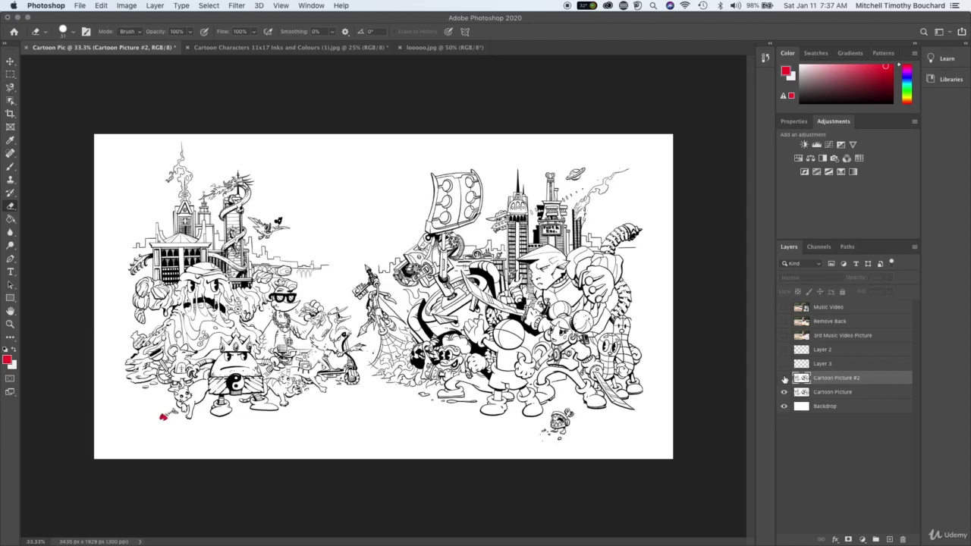
pyautogui.click(784, 378)
pyautogui.click(784, 378)
pyautogui.click(785, 378)
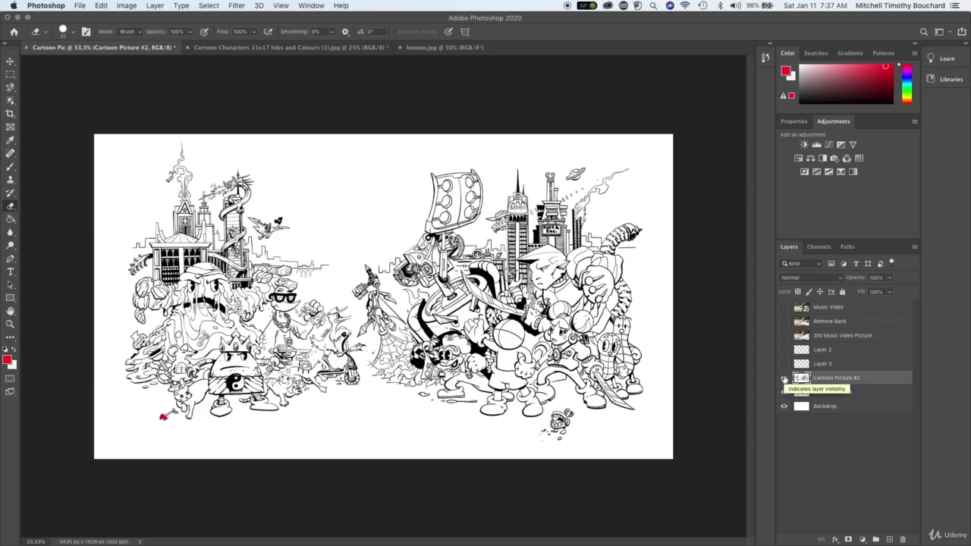
pyautogui.click(784, 378)
pyautogui.click(784, 378)
pyautogui.click(784, 394)
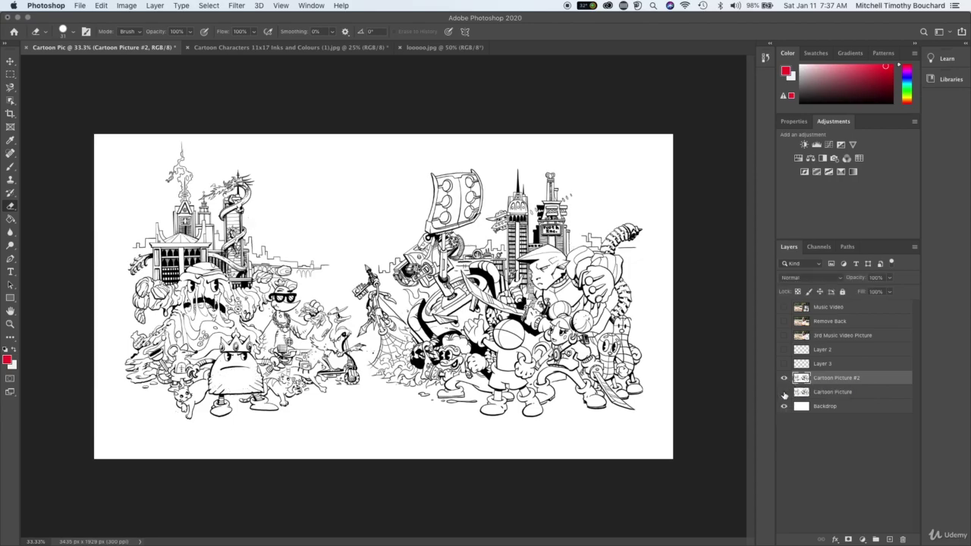
# Step: Repeatedly show and hide the Cartoon Picture layer beneath the edited copy to examine which elements were erased
pyautogui.click(784, 393)
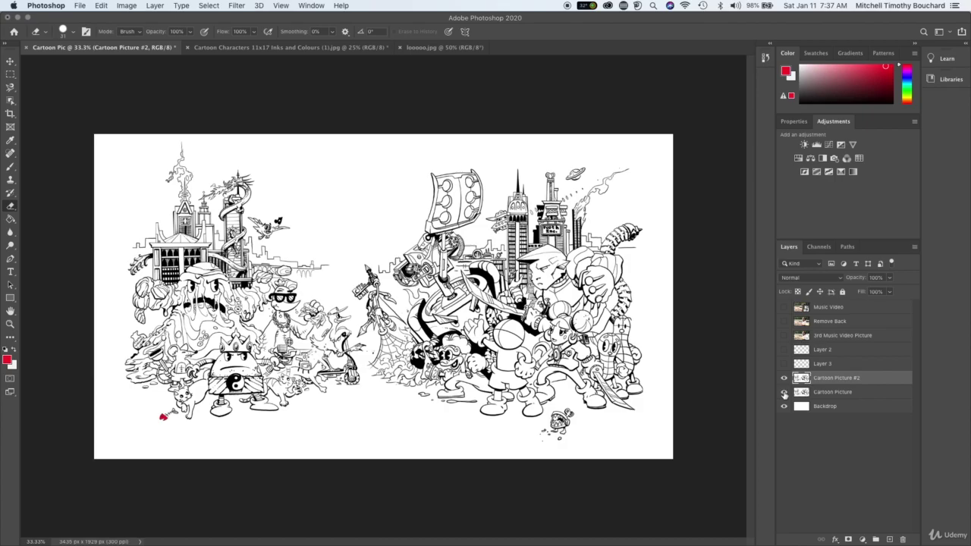
pyautogui.click(784, 393)
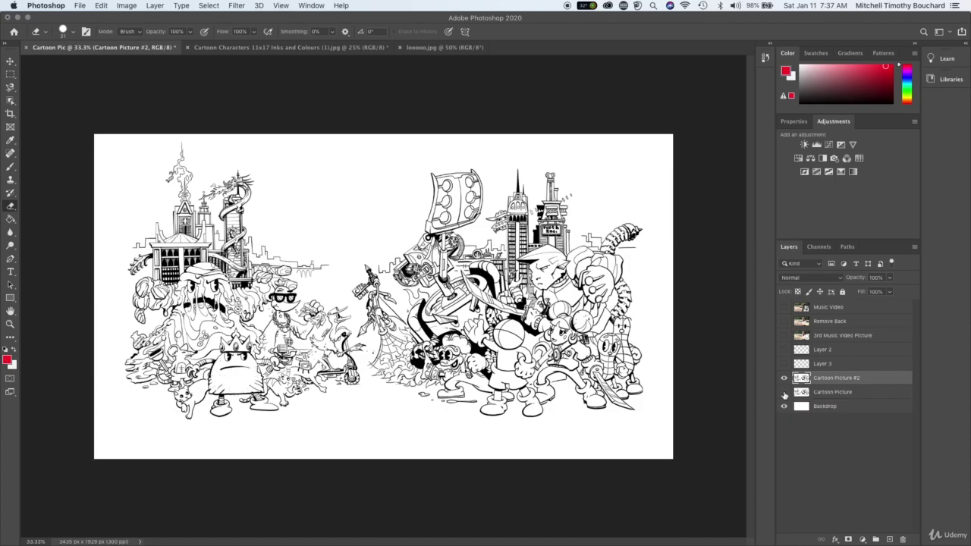
pyautogui.click(784, 393)
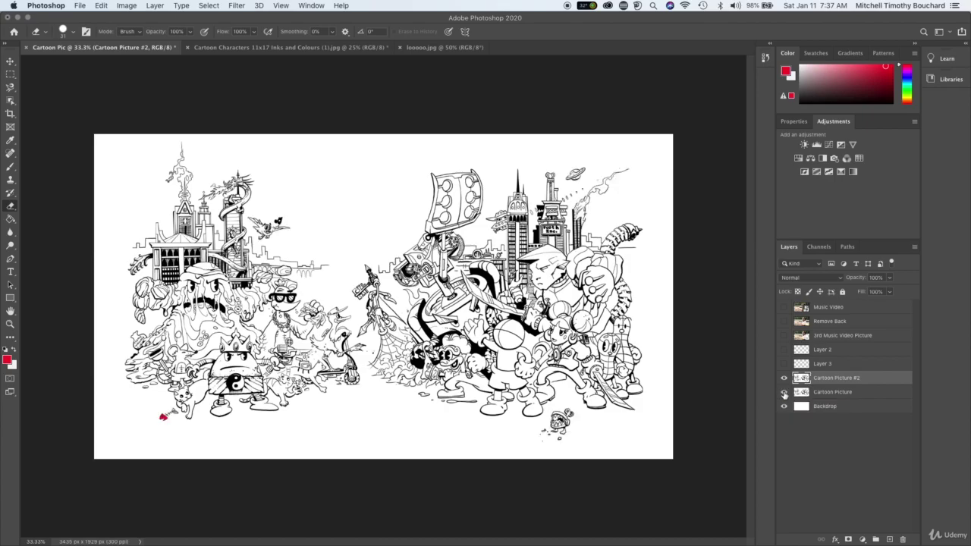
pyautogui.click(784, 394)
pyautogui.click(784, 393)
pyautogui.click(784, 394)
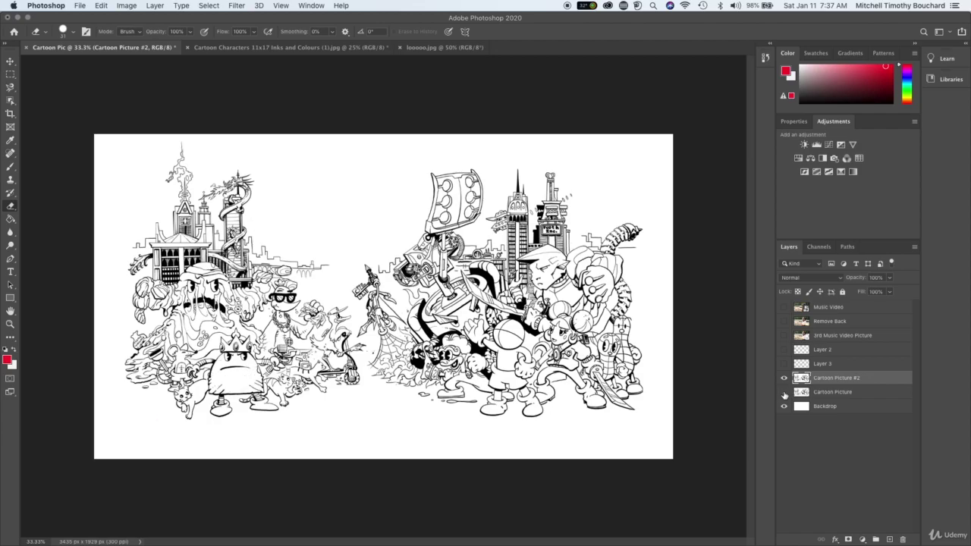
pyautogui.click(784, 393)
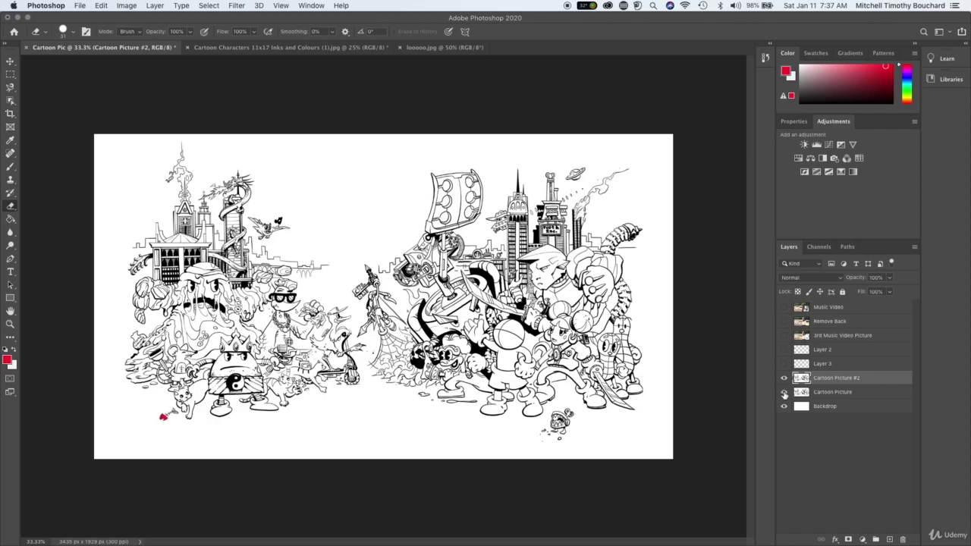
pyautogui.click(784, 394)
pyautogui.click(784, 394)
# Step: Frame the upper-right skyline and the lower-right ground area with the Rectangular Marquee while toggling the Cartoon Picture layer to compare them
pyautogui.click(10, 61)
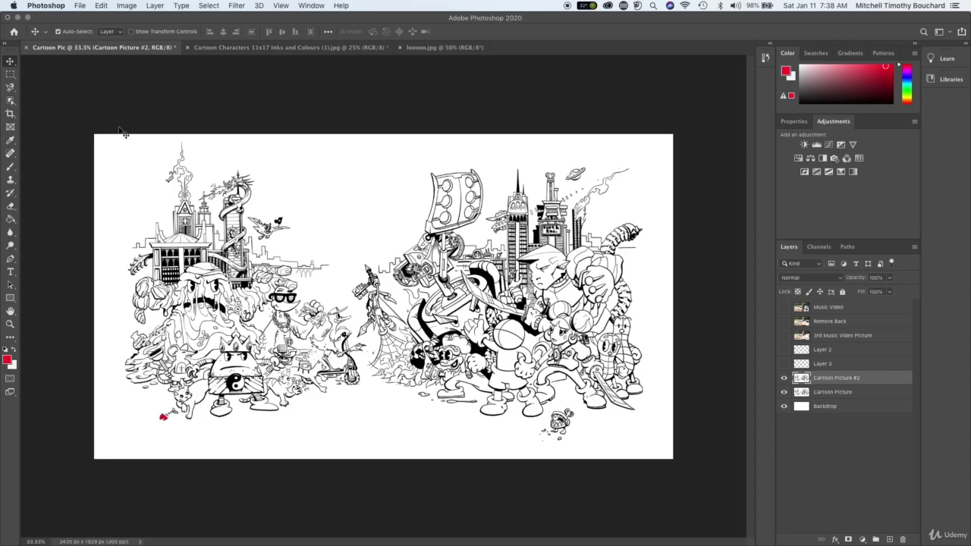
pyautogui.click(10, 73)
pyautogui.moveTo(539, 152); pyautogui.dragTo(674, 292)
pyautogui.click(784, 392)
pyautogui.click(785, 392)
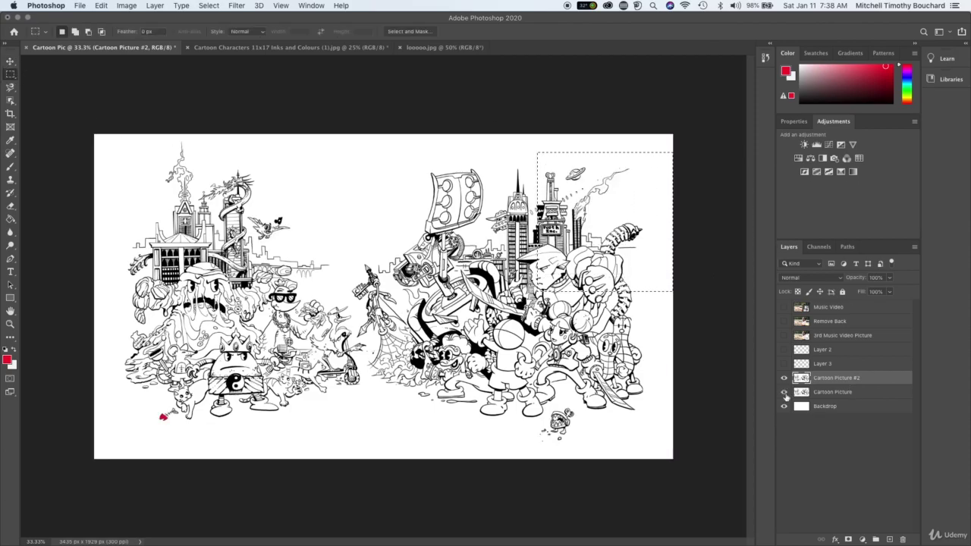
pyautogui.click(784, 392)
pyautogui.moveTo(492, 356); pyautogui.dragTo(617, 457)
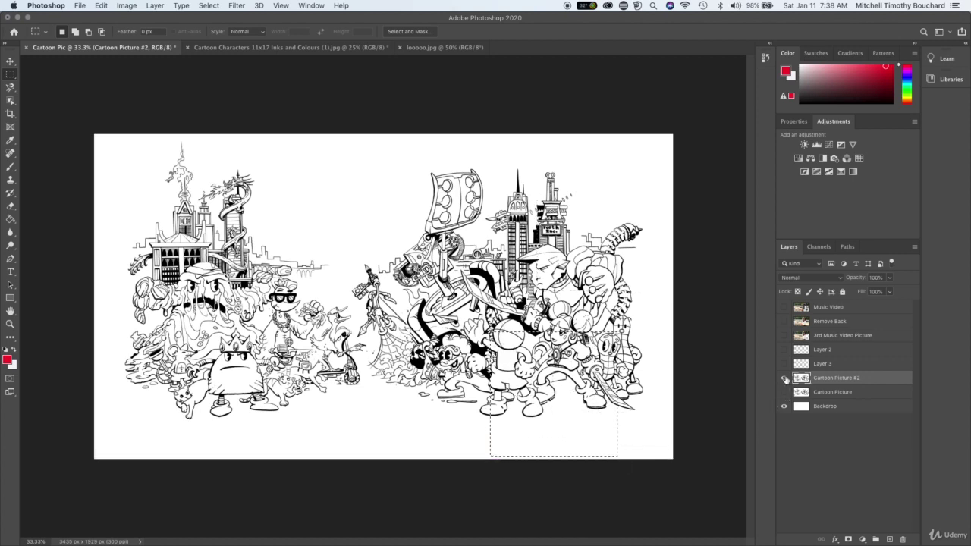
# Step: Toggle the visibility of Cartoon Picture #2 and Cartoon Picture to compare the erased version with the original
pyautogui.click(785, 377)
pyautogui.click(784, 377)
pyautogui.click(785, 393)
pyautogui.click(785, 394)
pyautogui.click(784, 393)
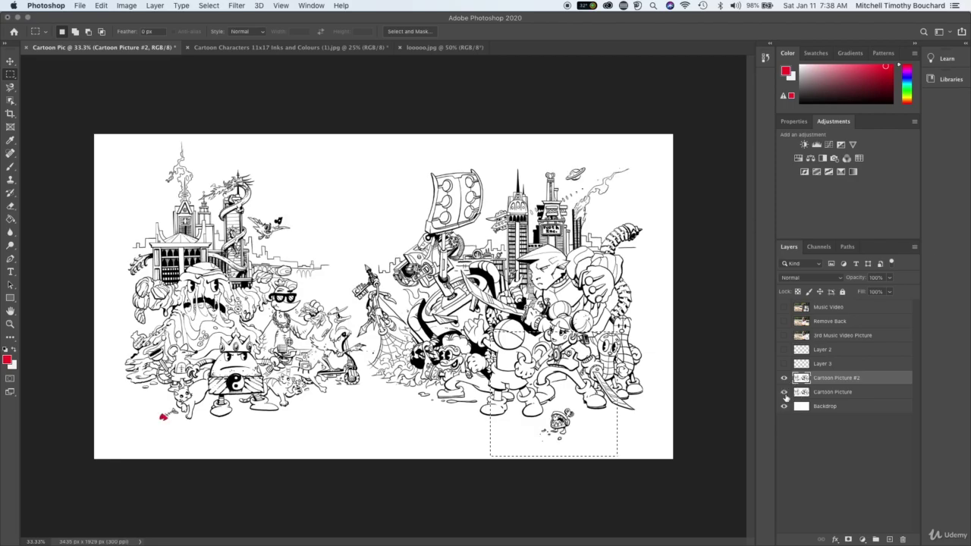
pyautogui.click(785, 393)
# Step: Frame the left part of the canvas with the Rectangular Marquee, toggle the Cartoon Picture layer to compare, and clear the selection
pyautogui.moveTo(309, 427); pyautogui.dragTo(433, 464)
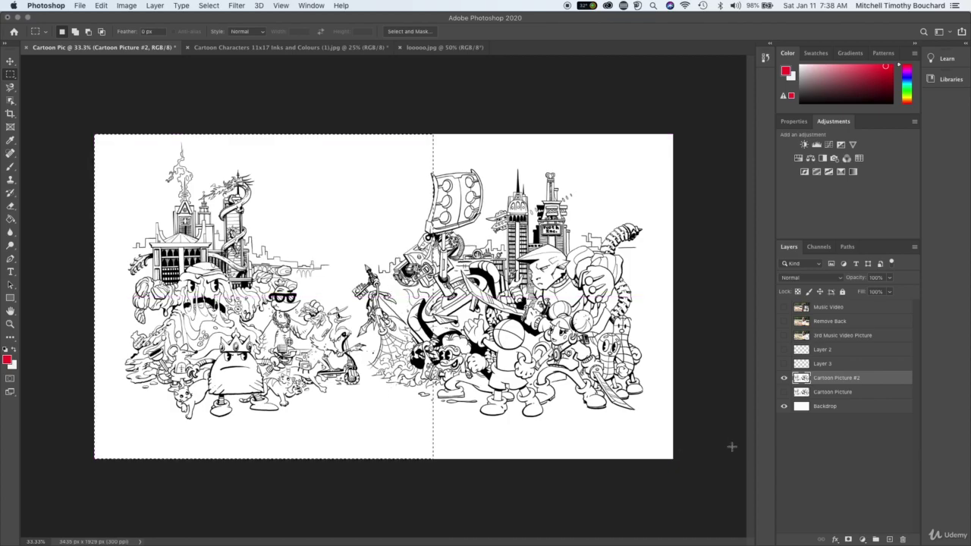
pyautogui.click(785, 394)
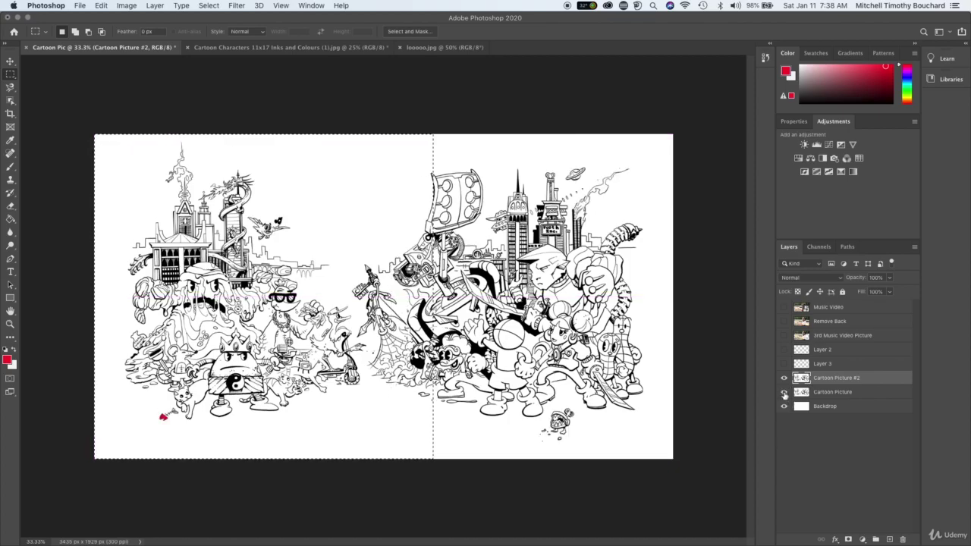
pyautogui.click(785, 394)
pyautogui.click(785, 393)
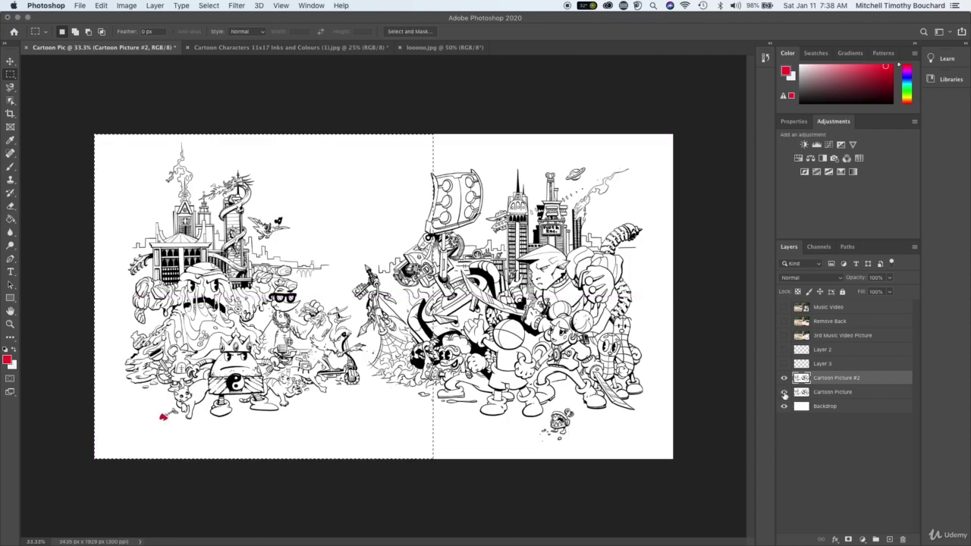
pyautogui.click(785, 393)
pyautogui.click(785, 393)
pyautogui.click(429, 160)
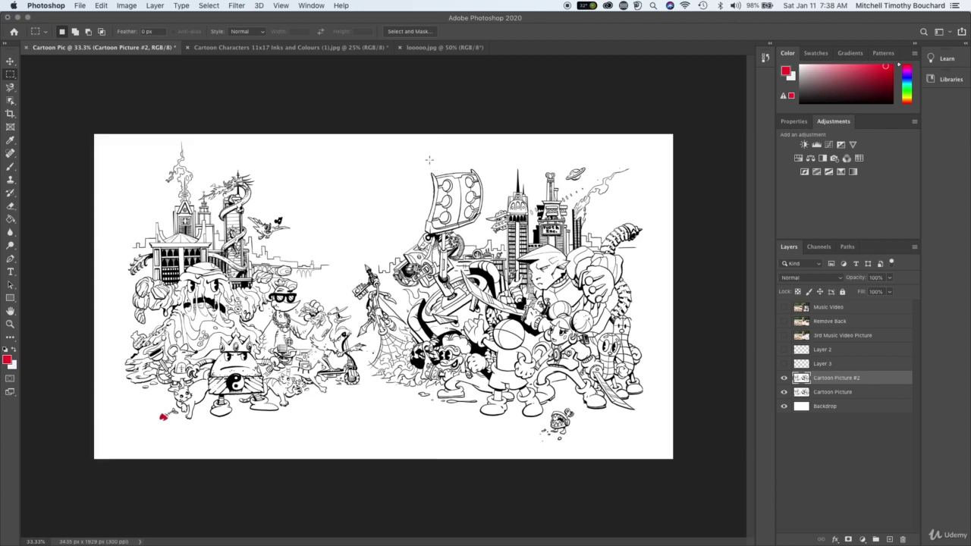
# Step: Hide the Cartoon Picture layer and briefly the Backdrop to examine the erased transparent areas around the crowned character
pyautogui.press('super+equal')
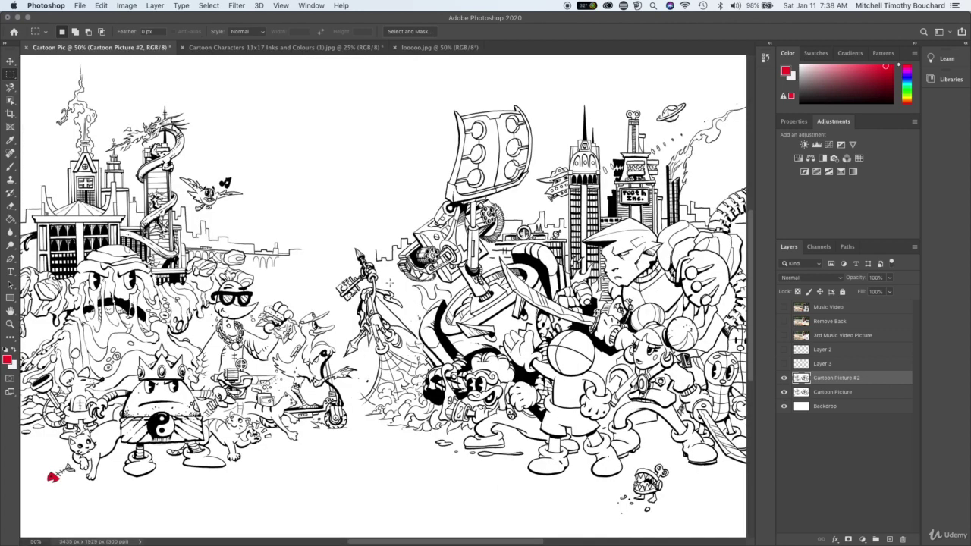
pyautogui.hscroll(-5, 387, 296)
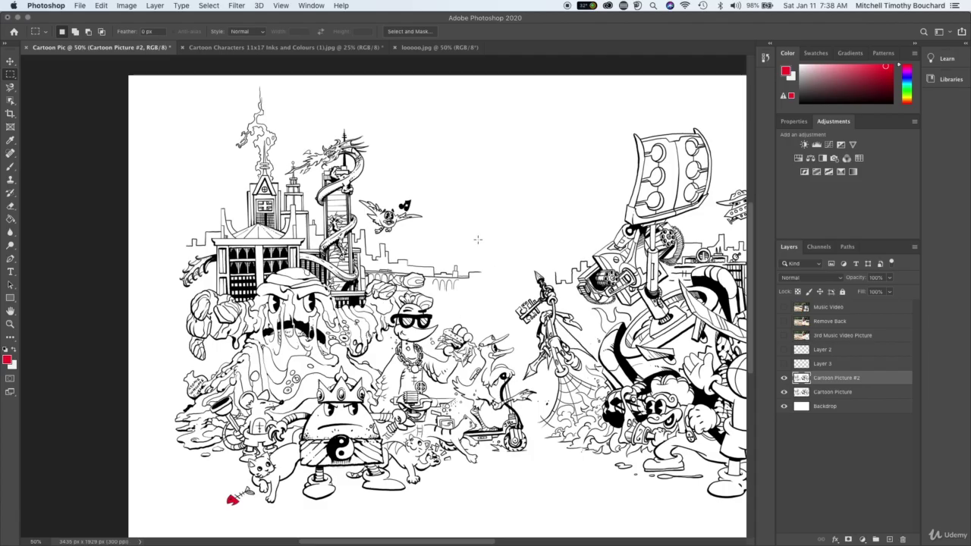
pyautogui.hscroll(5, 478, 240)
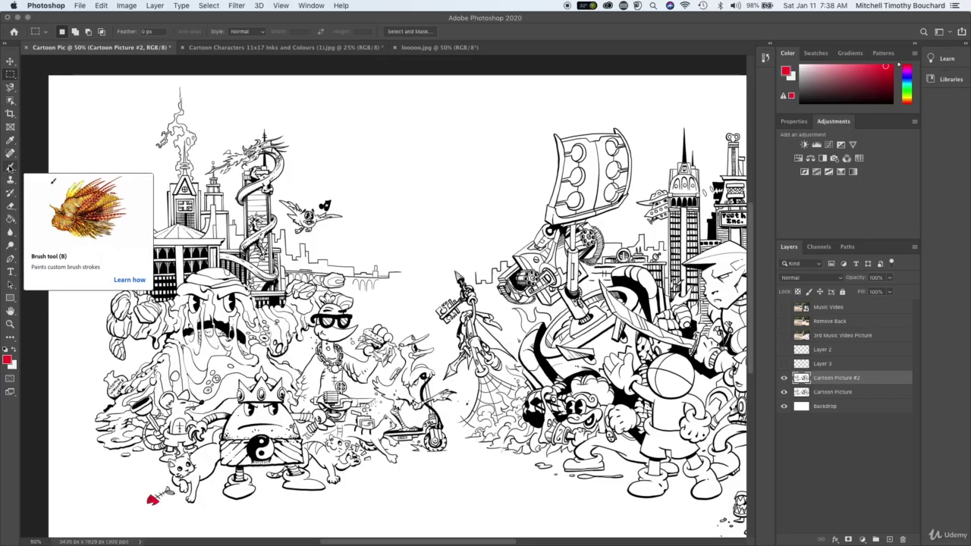
pyautogui.click(833, 455)
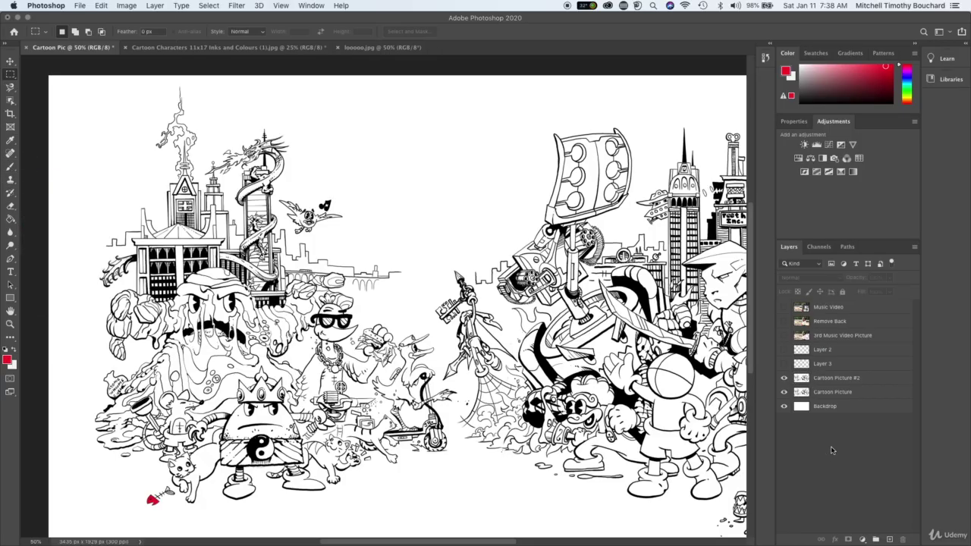
pyautogui.press('super+=')
pyautogui.press('super+=')
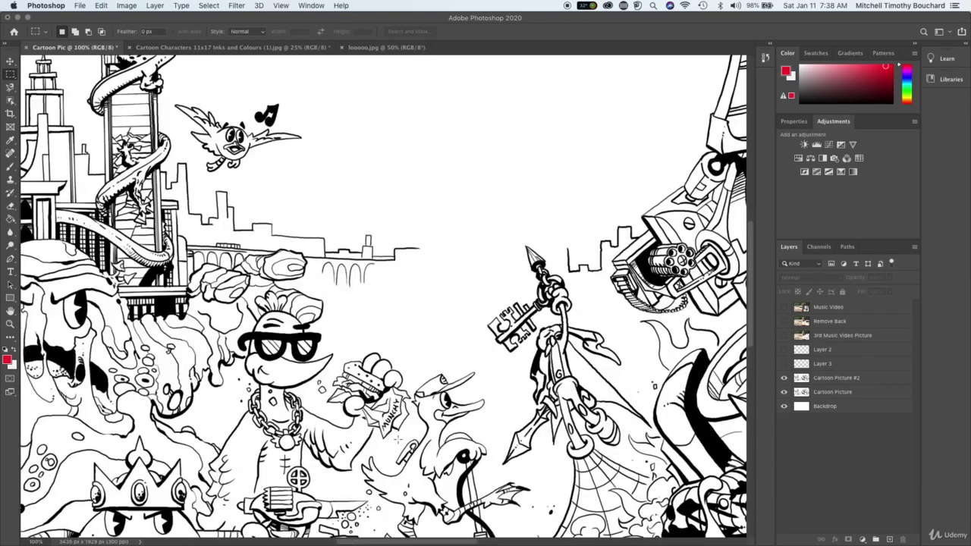
pyautogui.hscroll(-3, 384, 296)
pyautogui.scroll(-5, 384, 296)
pyautogui.click(784, 393)
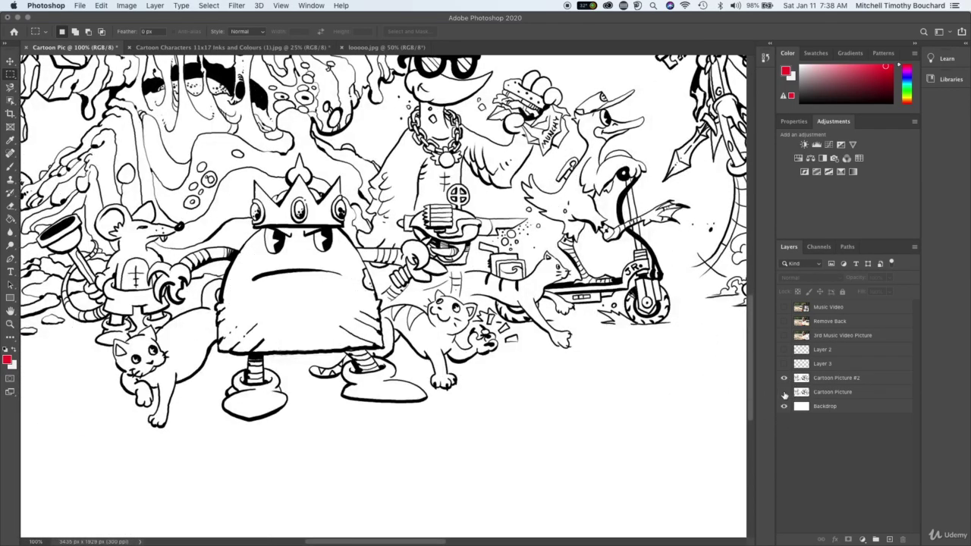
pyautogui.click(784, 408)
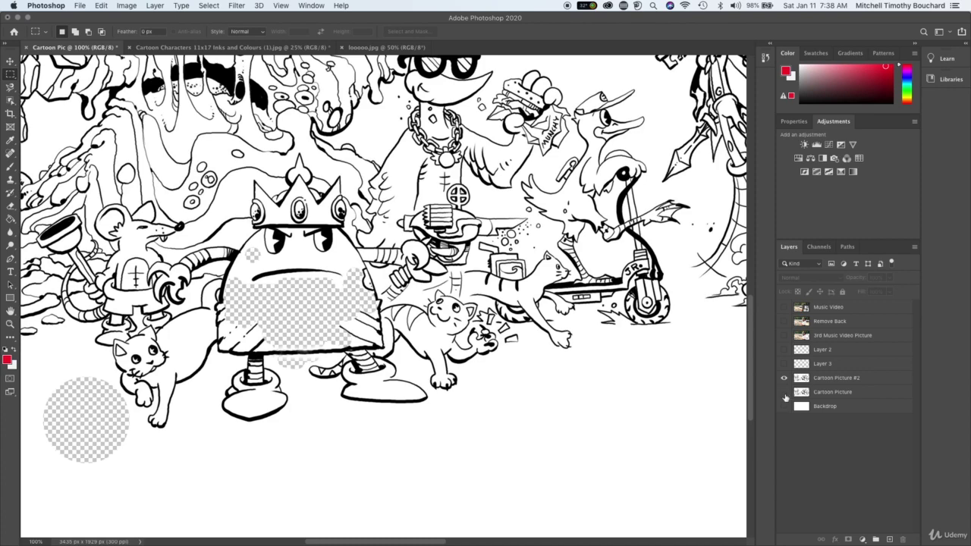
pyautogui.click(784, 407)
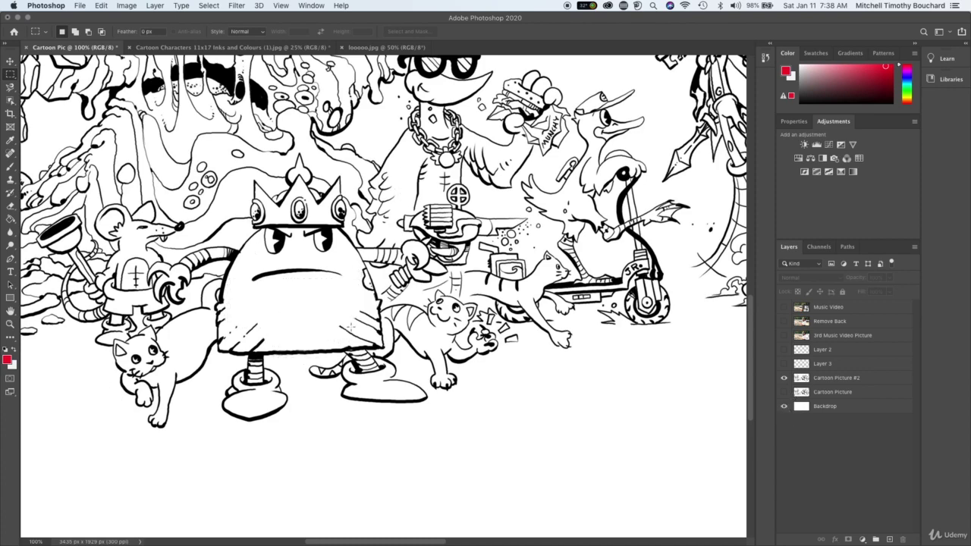
# Step: Show the original Cartoon Picture layer and hide the erased Cartoon Picture #2 copy
pyautogui.hscroll(-4, 351, 327)
pyautogui.click(784, 391)
pyautogui.click(784, 378)
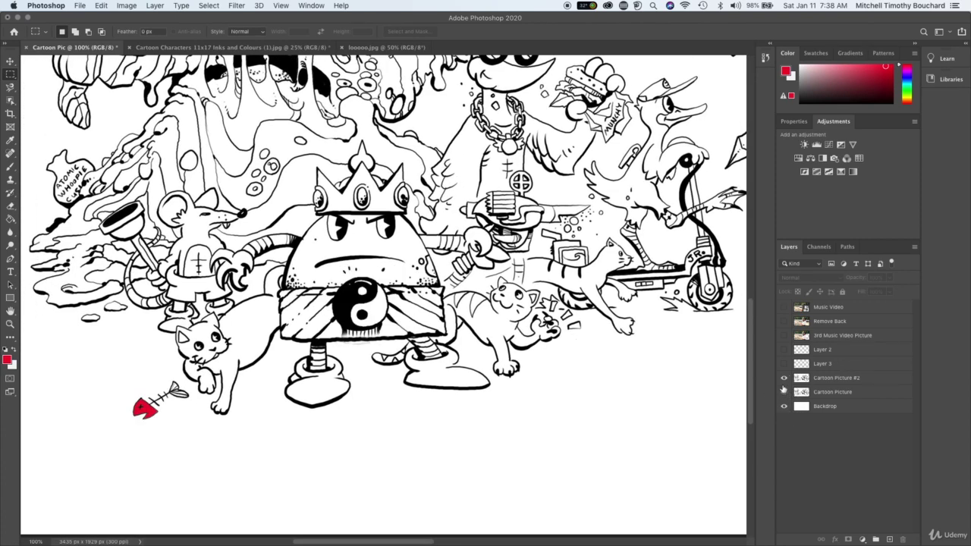
pyautogui.hscroll(-2, 388, 238)
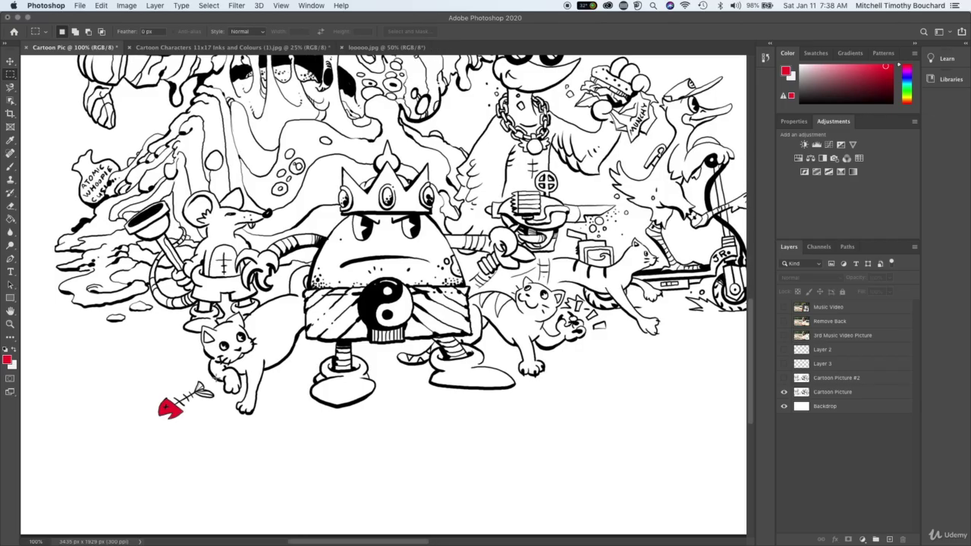
# Step: Look over the original line art from the skyline to the characters on the far right for an area to paint
pyautogui.scroll(10, 383, 296)
pyautogui.hscroll(5, 383, 296)
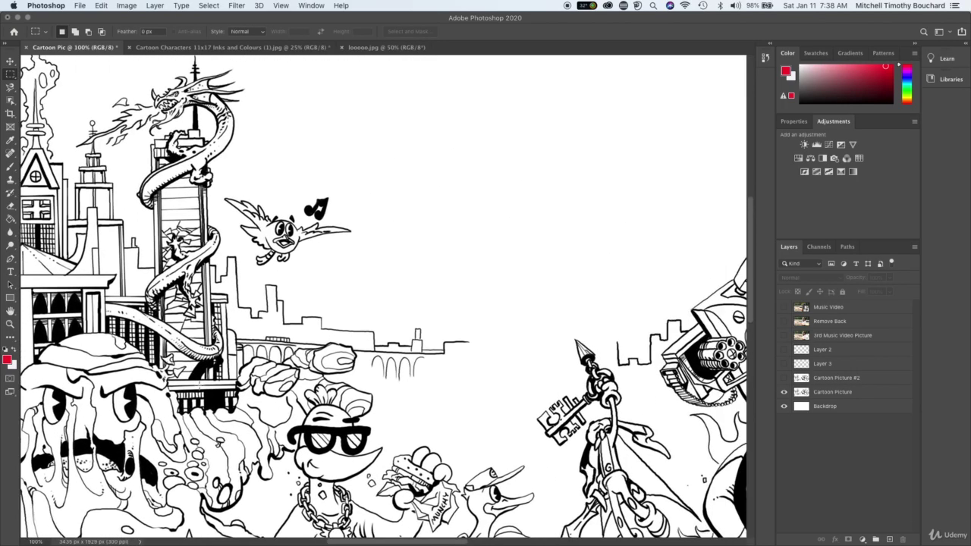
pyautogui.scroll(-15, 203, 392)
pyautogui.hscroll(8, 203, 391)
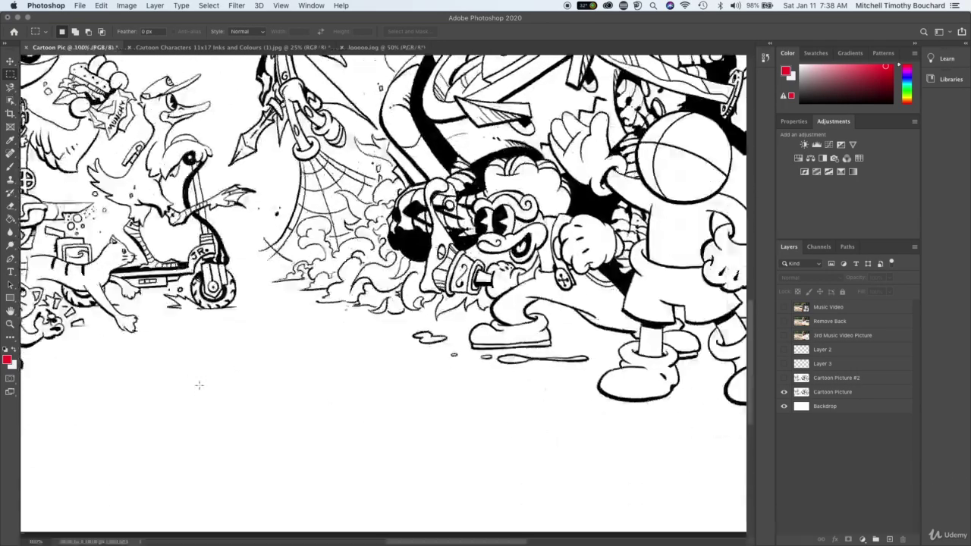
pyautogui.press('super+plus')
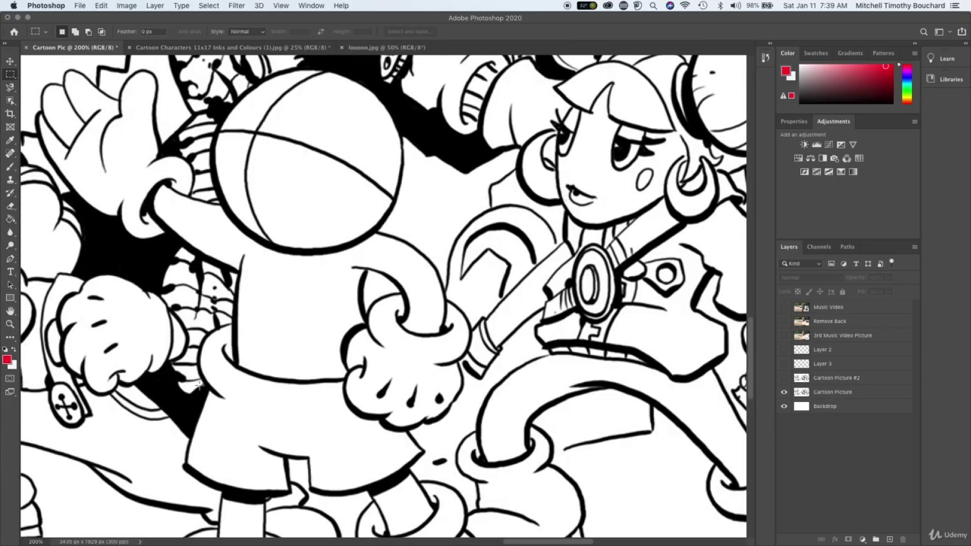
pyautogui.hscroll(3, 204, 393)
pyautogui.press('super+minus')
pyautogui.hscroll(2, 199, 385)
pyautogui.scroll(3, 199, 385)
pyautogui.hscroll(1, 199, 386)
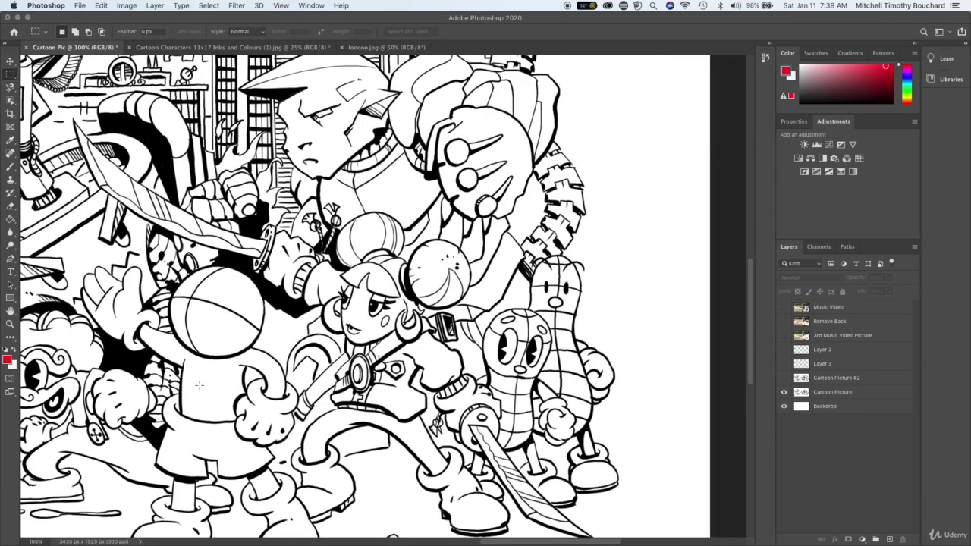
pyautogui.scroll(-3, 199, 385)
pyautogui.hscroll(-1, 200, 385)
pyautogui.scroll(4, 246, 251)
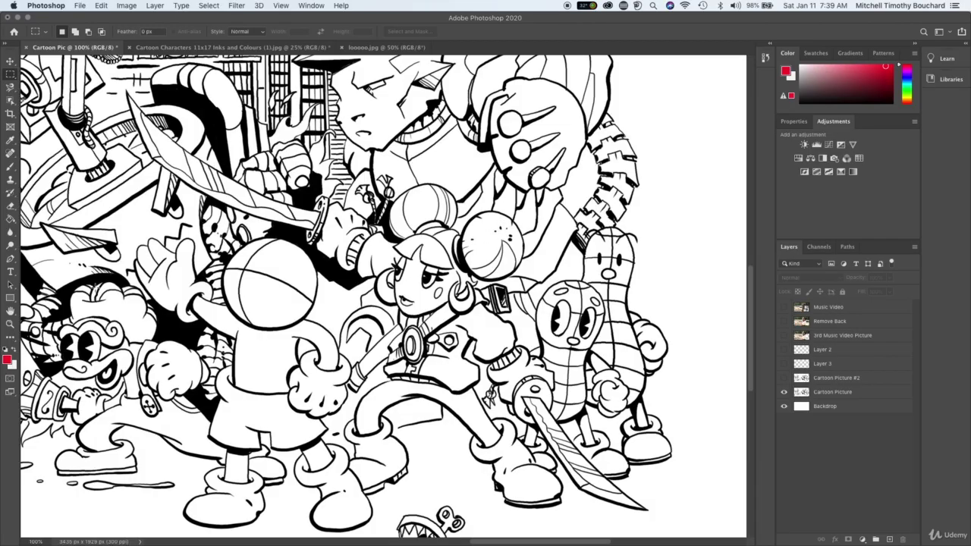
# Step: Set the foreground colour to a light yellow, hex f8ea4e
pyautogui.click(8, 360)
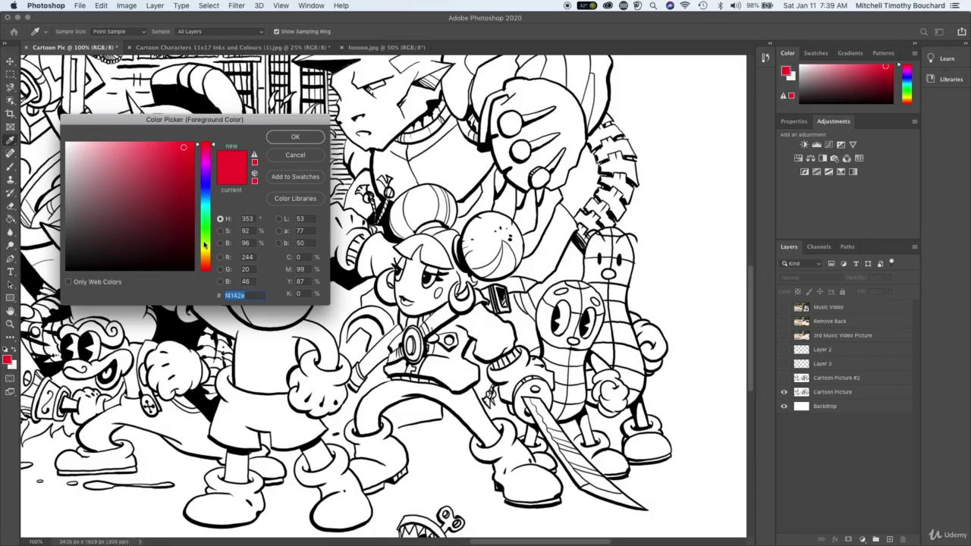
pyautogui.moveTo(204, 244); pyautogui.dragTo(205, 202)
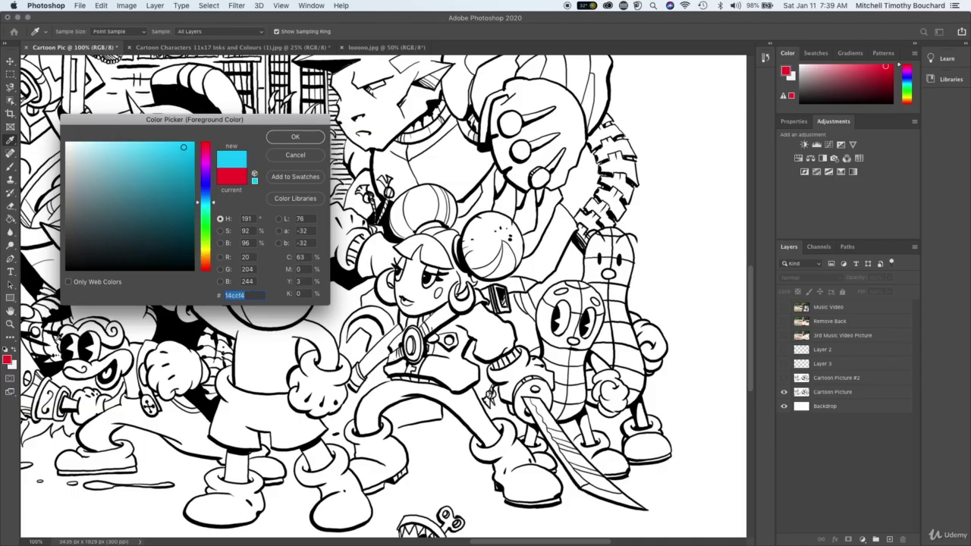
pyautogui.click(8, 361)
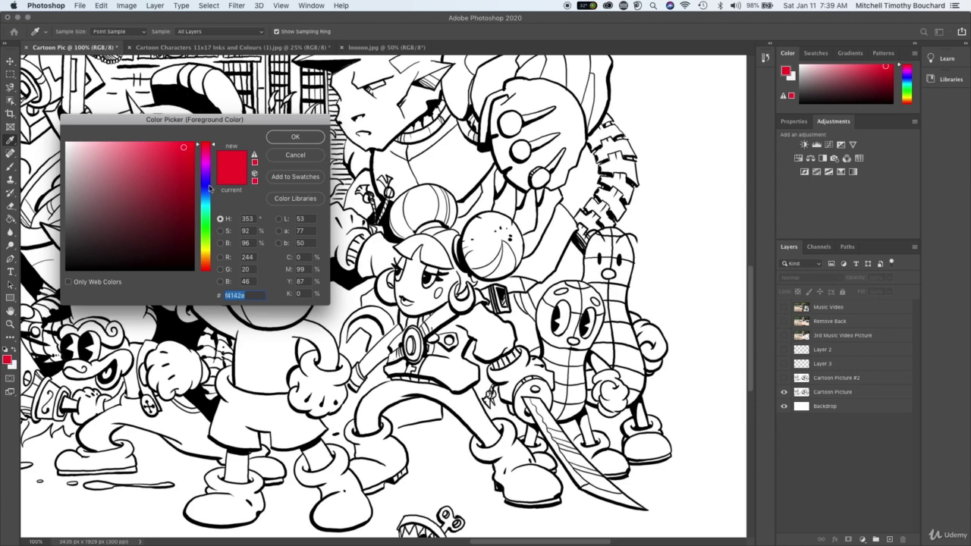
pyautogui.moveTo(214, 146); pyautogui.dragTo(207, 249)
pyautogui.moveTo(183, 149)
pyautogui.mouseDown()
pyautogui.moveTo(176, 199)
pyautogui.moveTo(180, 145)
pyautogui.mouseUp()
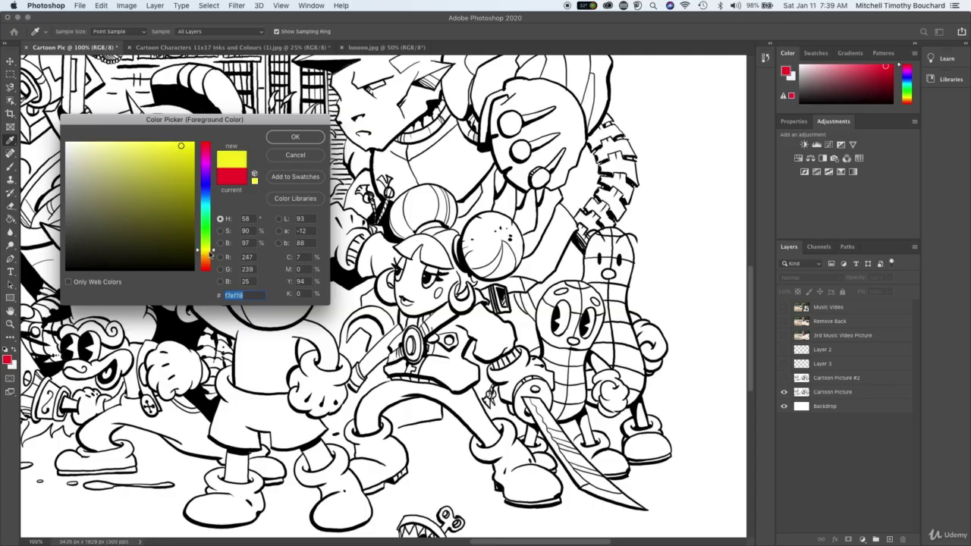
pyautogui.moveTo(210, 253); pyautogui.dragTo(212, 253)
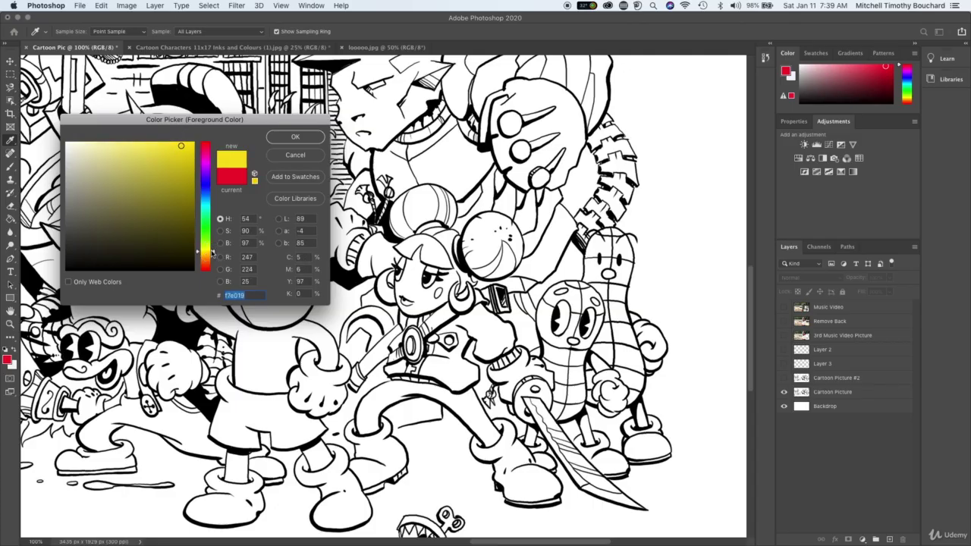
pyautogui.moveTo(165, 148); pyautogui.dragTo(192, 148)
pyautogui.moveTo(206, 252); pyautogui.dragTo(213, 252)
pyautogui.moveTo(187, 146); pyautogui.dragTo(153, 145)
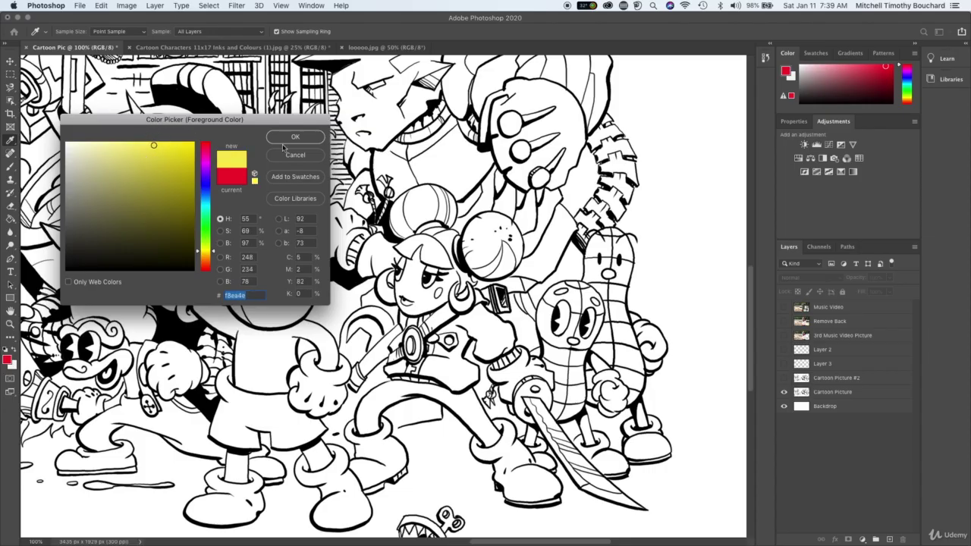
pyautogui.click(290, 139)
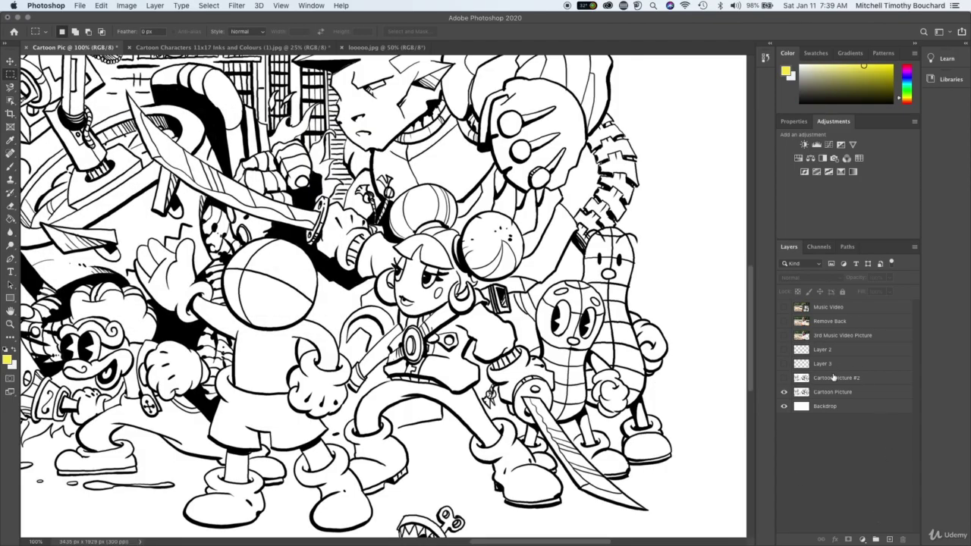
# Step: Choose the Brush tool and enlarge its brush size, with the view close on the sword-carrying girl's hair buns
pyautogui.click(784, 392)
pyautogui.click(785, 392)
pyautogui.press('super+plus')
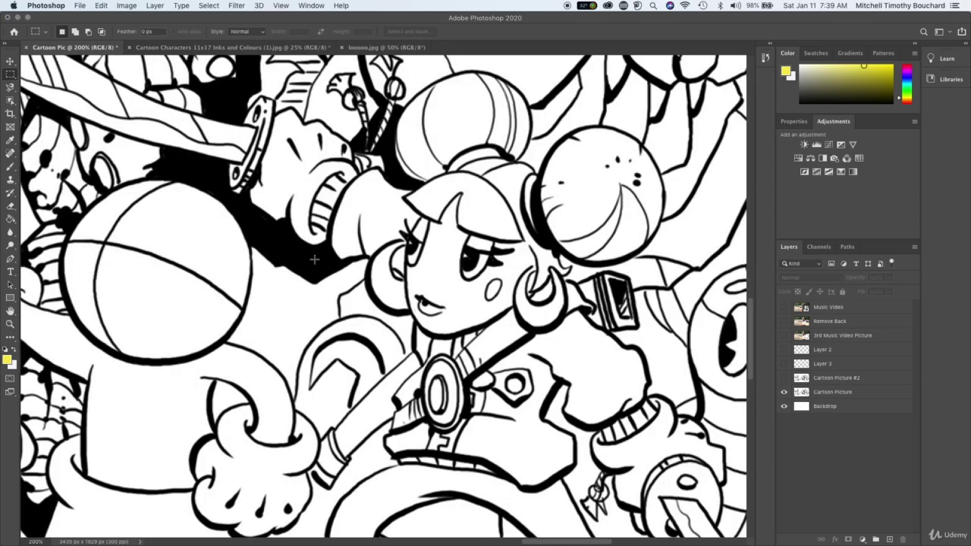
pyautogui.scroll(3, 314, 259)
pyautogui.hscroll(3, 314, 259)
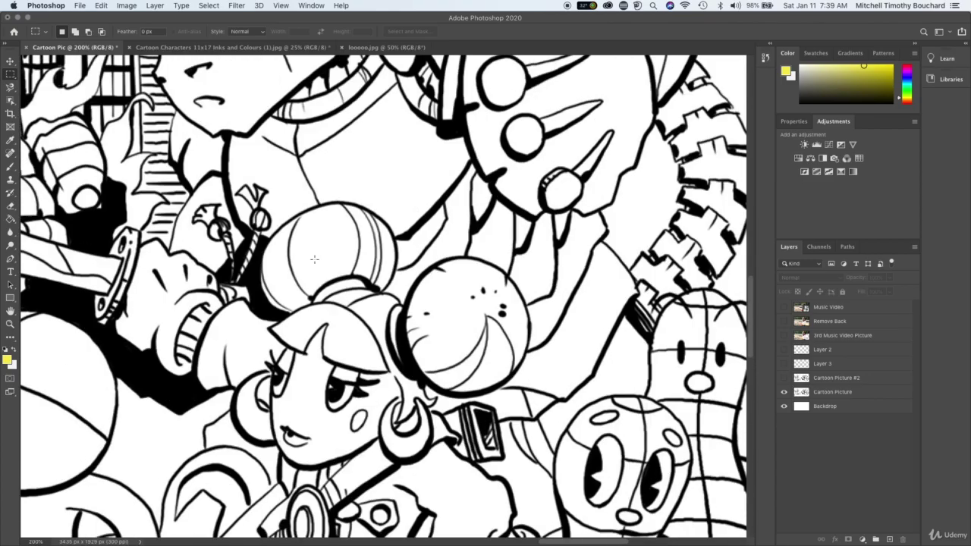
pyautogui.click(10, 166)
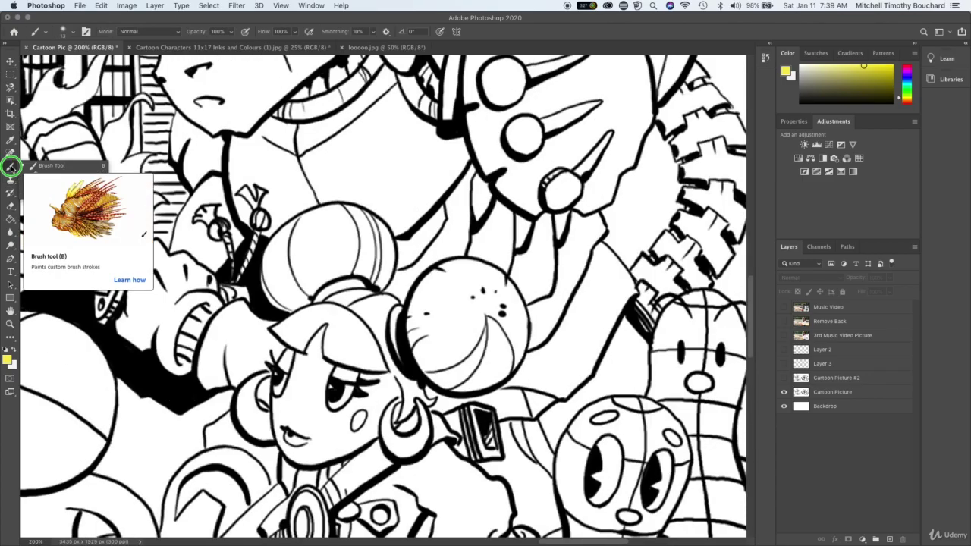
pyautogui.rightClick(11, 167)
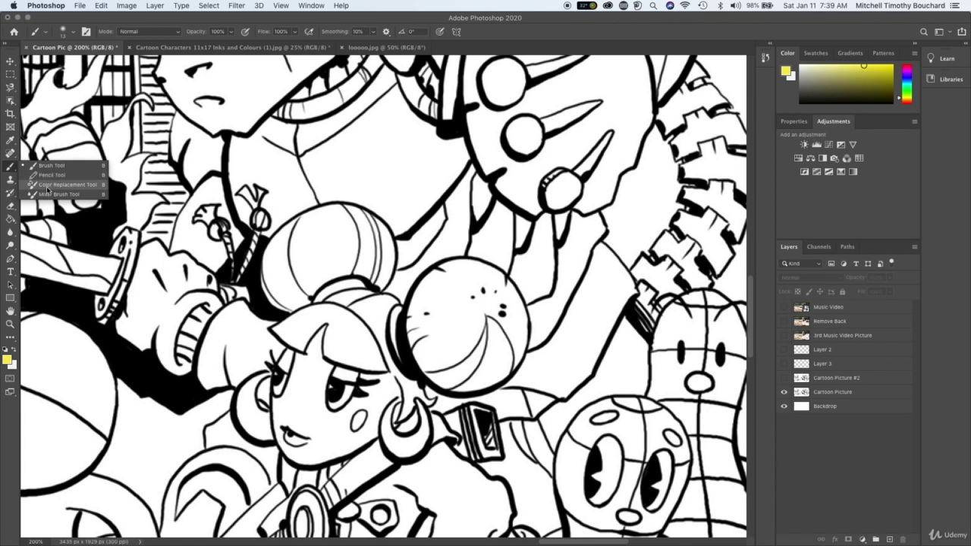
pyautogui.click(50, 165)
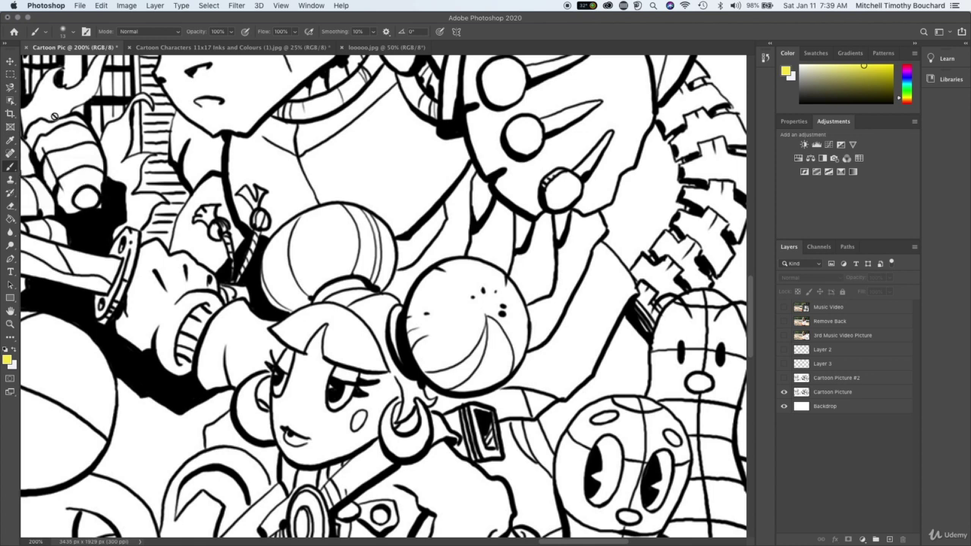
pyautogui.click(50, 32)
pyautogui.click(70, 33)
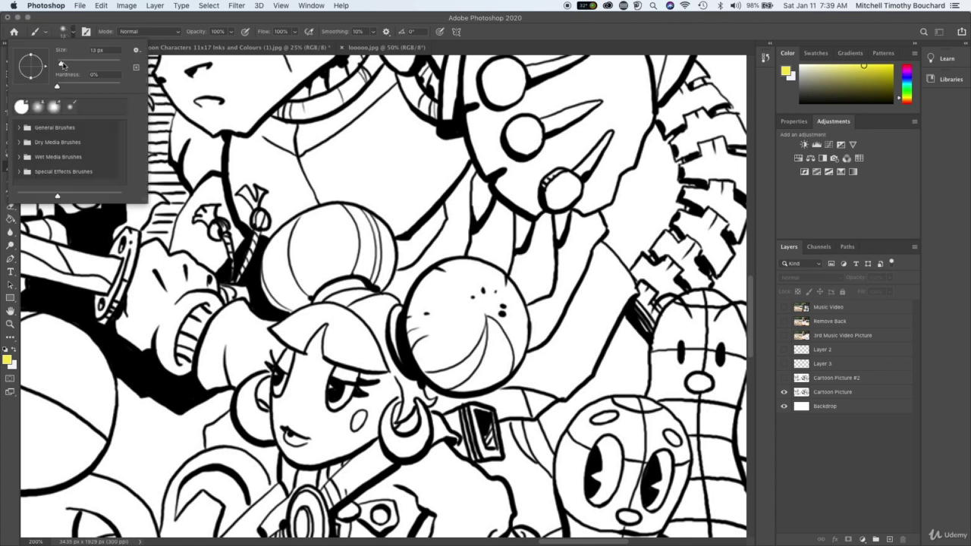
pyautogui.moveTo(62, 64)
pyautogui.mouseDown()
pyautogui.moveTo(83, 64)
pyautogui.moveTo(69, 86)
pyautogui.moveTo(89, 88)
pyautogui.mouseUp()
# Step: Try to dab paint on the clawed hand's lowest round knuckle, and make the Cartoon Picture layer active for painting
pyautogui.click(436, 302)
pyautogui.click(561, 192)
pyautogui.click(560, 191)
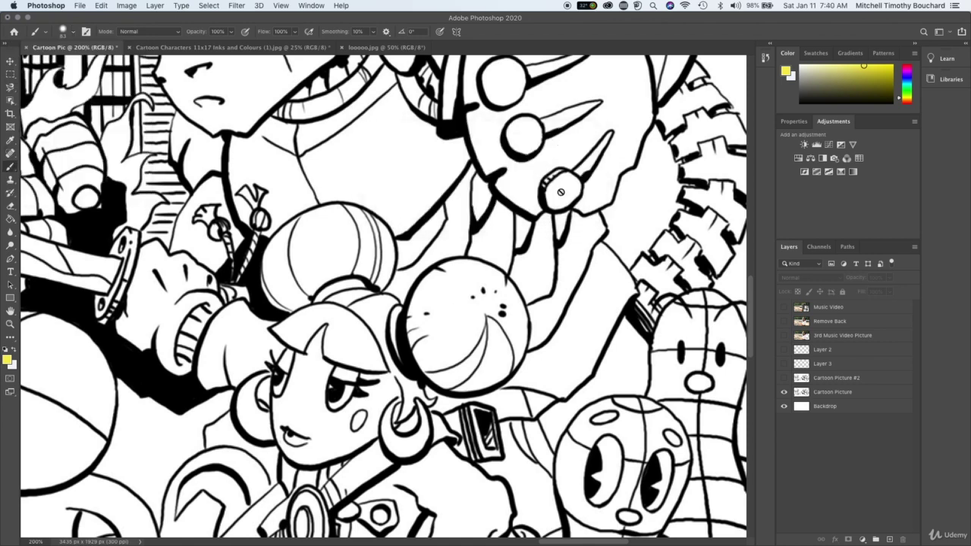
pyautogui.click(855, 394)
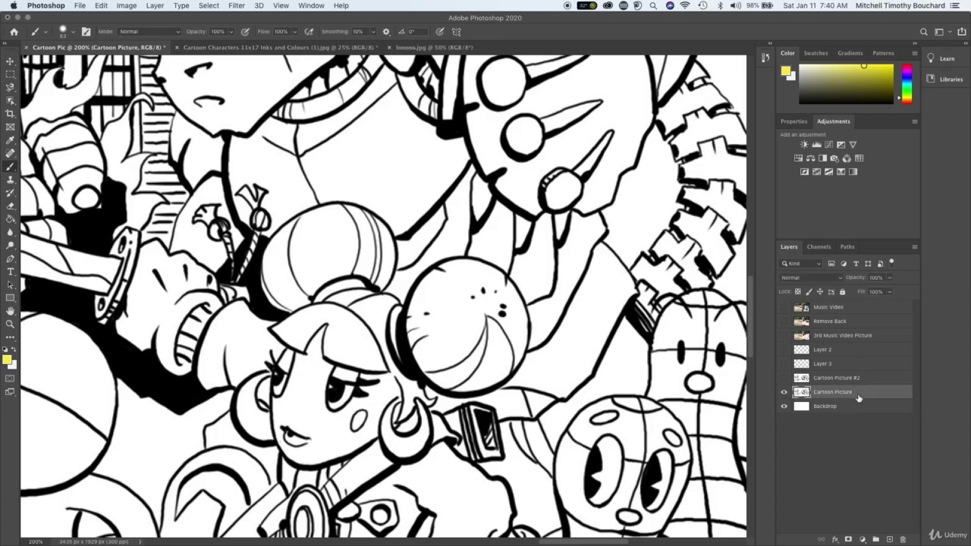
# Step: Try to paint the sword-carrying girl's right hair bun yellow directly on the Cartoon Picture layer
pyautogui.moveTo(459, 319)
pyautogui.mouseDown()
pyautogui.moveTo(465, 303)
pyautogui.moveTo(483, 315)
pyautogui.moveTo(445, 295)
pyautogui.moveTo(443, 305)
pyautogui.moveTo(453, 302)
pyautogui.moveTo(436, 334)
pyautogui.moveTo(448, 356)
pyautogui.moveTo(487, 341)
pyautogui.mouseUp()
pyautogui.press('super+z')
pyautogui.click(455, 303)
pyautogui.moveTo(489, 326)
pyautogui.mouseDown()
pyautogui.moveTo(466, 322)
pyautogui.moveTo(474, 308)
pyautogui.moveTo(460, 303)
pyautogui.mouseUp()
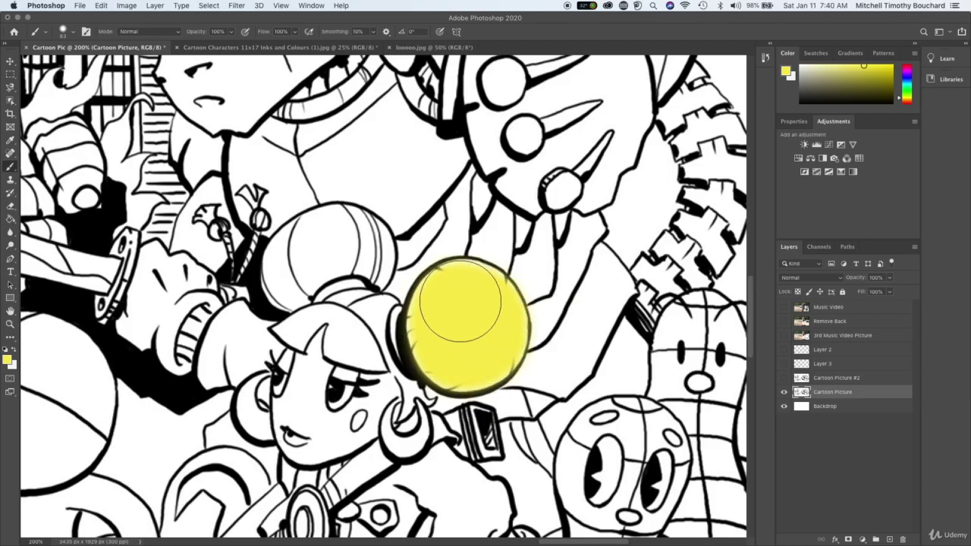
pyautogui.click(471, 301)
pyautogui.click(452, 301)
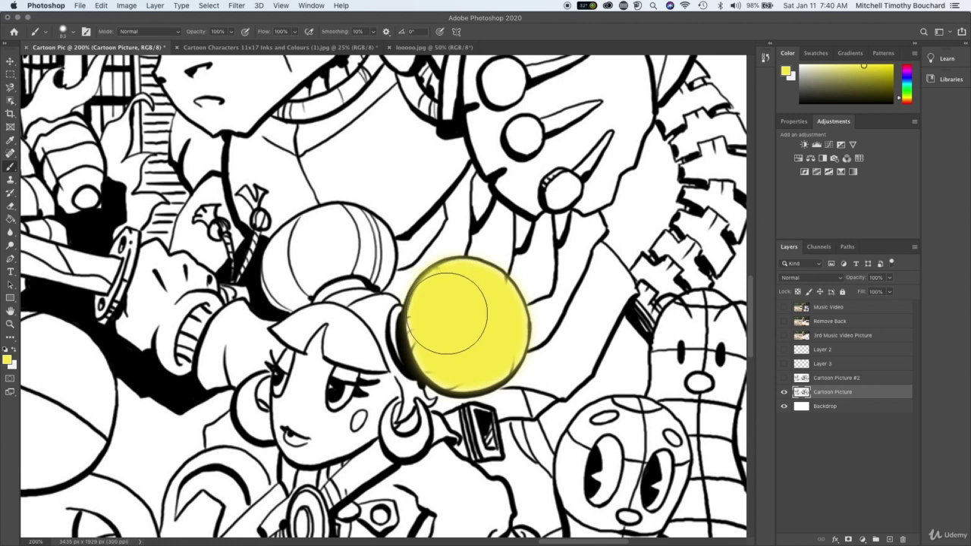
# Step: Undo the yellow paint on the Cartoon Picture layer and keep that layer visible
pyautogui.press('super+z')
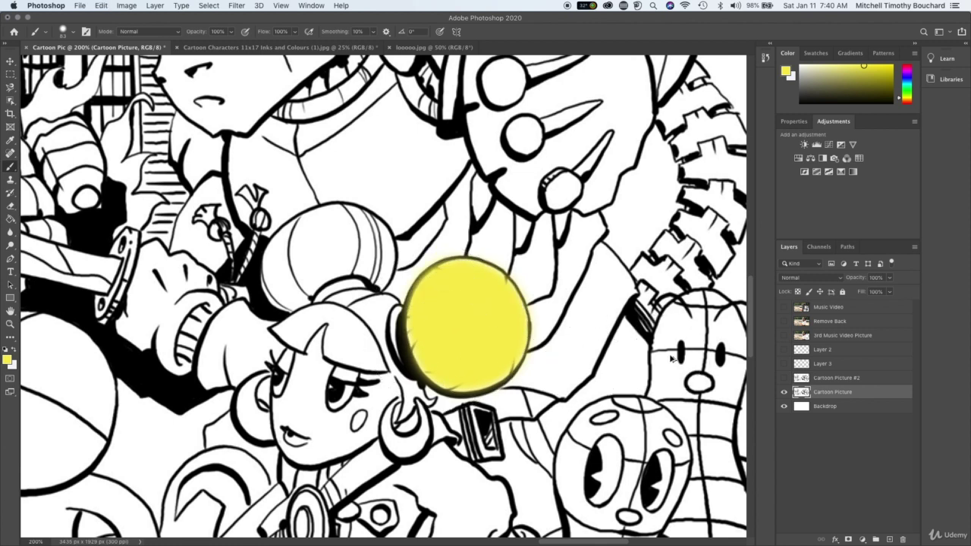
pyautogui.press('super+z')
pyautogui.press('super+z')
pyautogui.press('super+z')
pyautogui.press('super+z')
pyautogui.press('super+z')
pyautogui.press('super+z')
pyautogui.press('super+z')
pyautogui.press('super+z')
pyautogui.press('super+z')
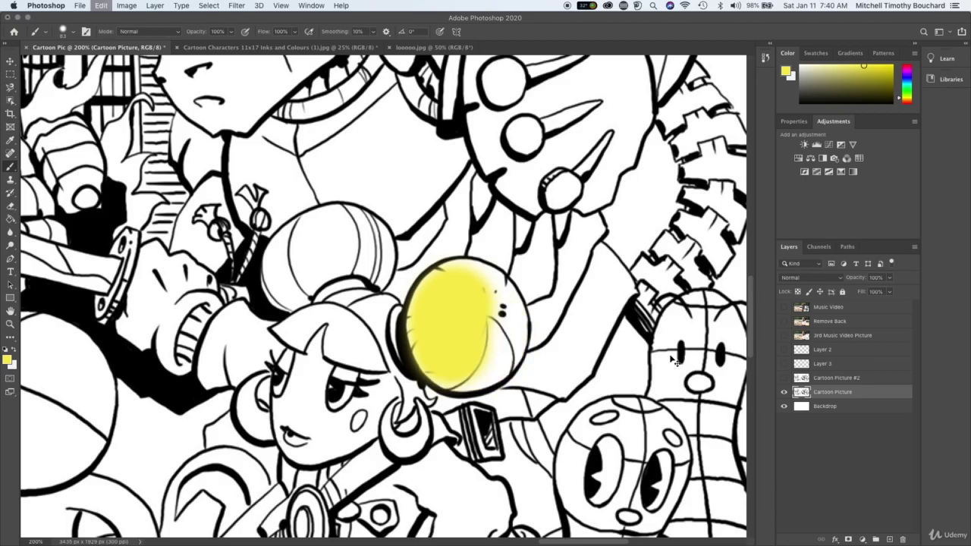
pyautogui.press('super+z')
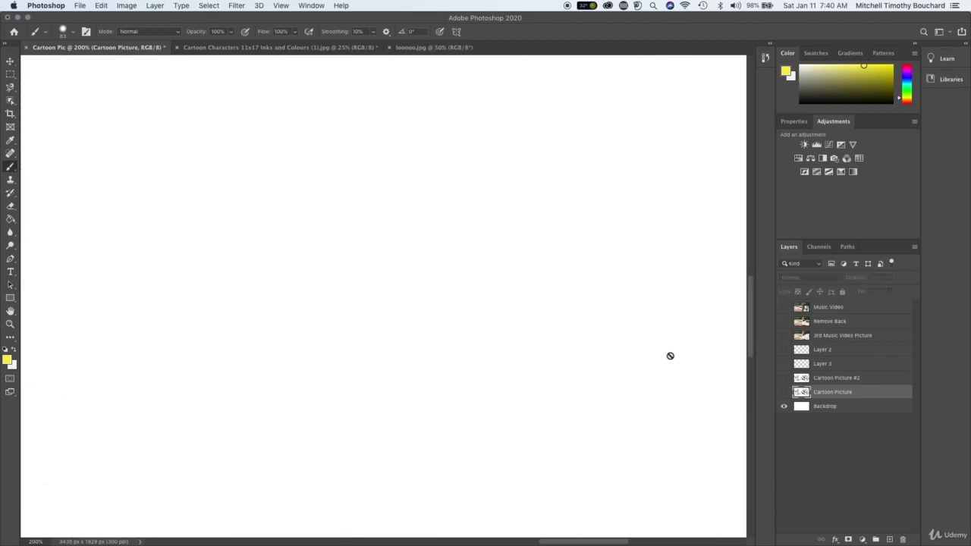
pyautogui.click(784, 391)
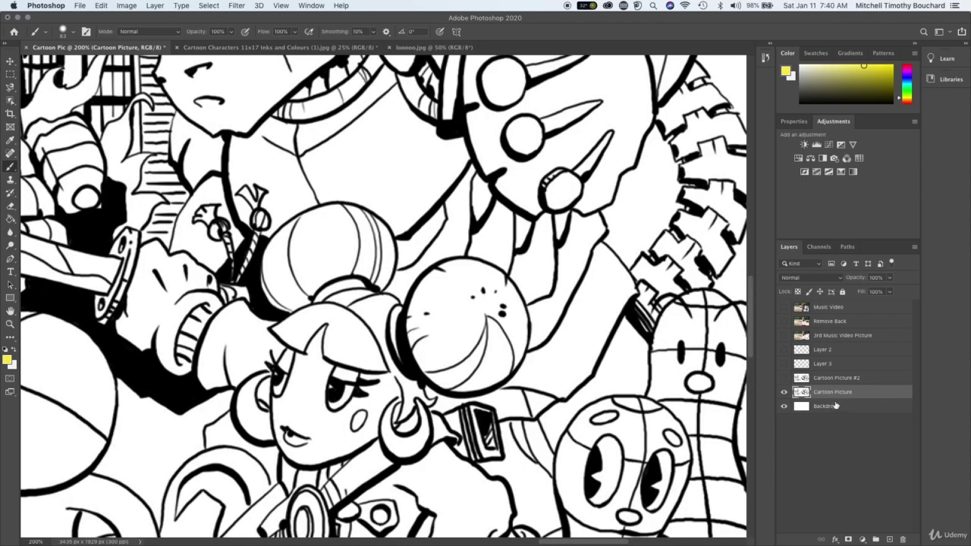
# Step: Add a new layer named Yellow Hair above the Cartoon Picture layer
pyautogui.click(889, 539)
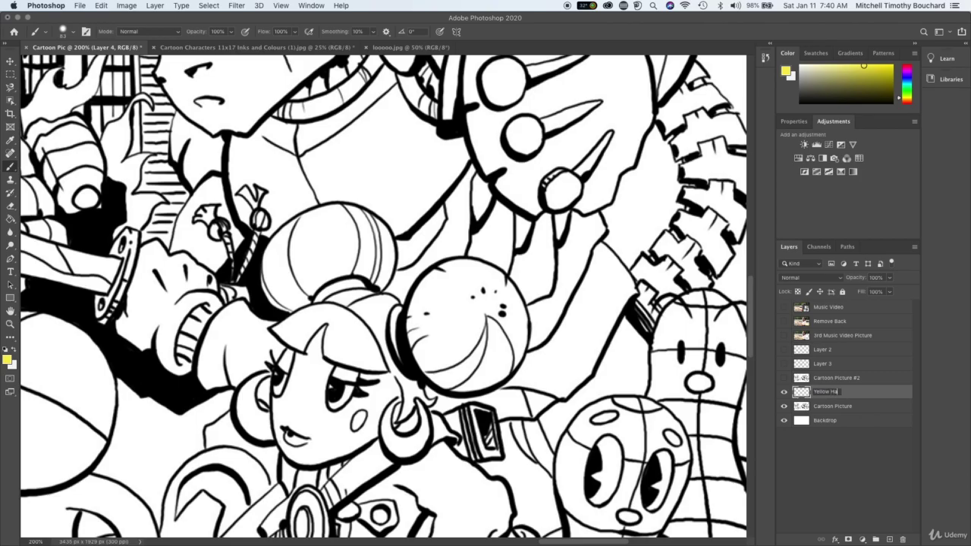
pyautogui.write('ir')
pyautogui.press('Return')
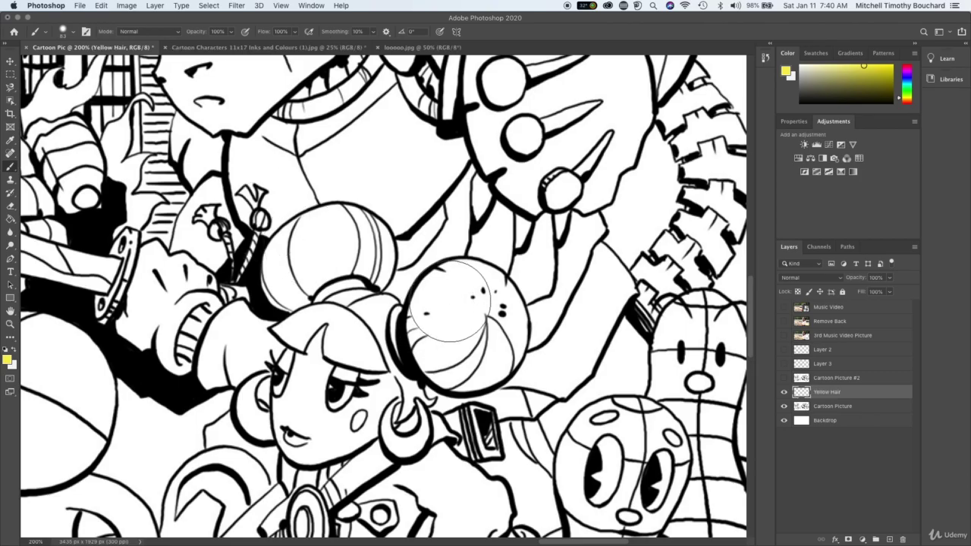
# Step: Try to paint the right hair bun on the Yellow Hair layer with the soft-edged yellow brush
pyautogui.scroll(1, 455, 302)
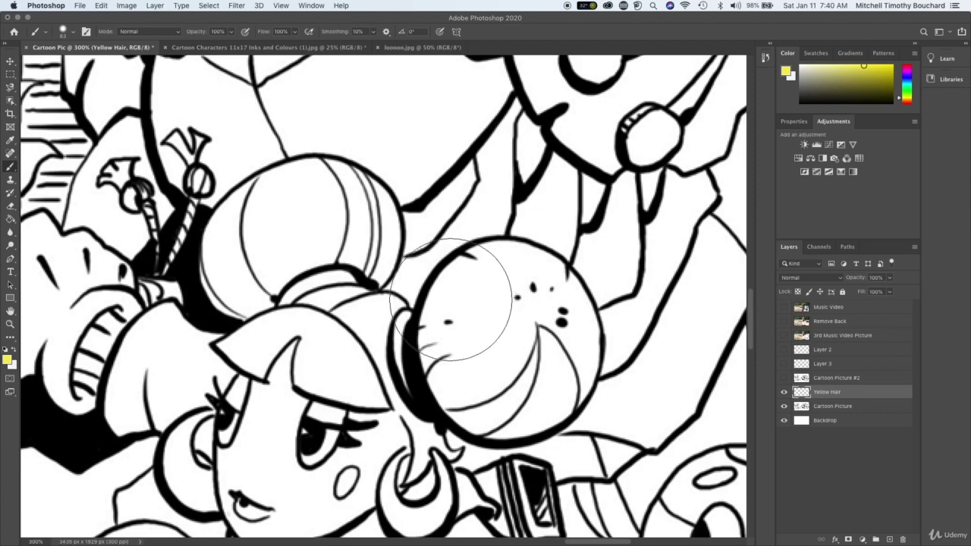
pyautogui.click(490, 306)
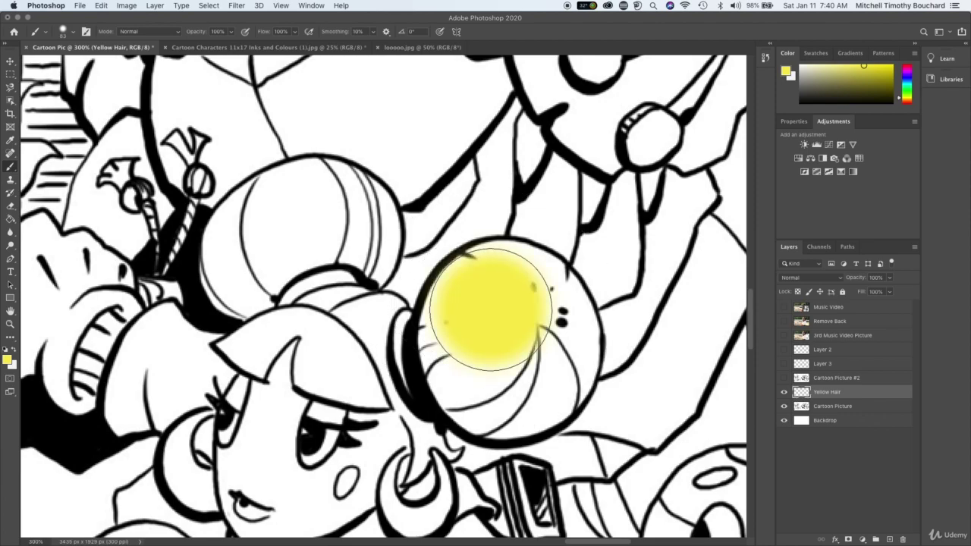
pyautogui.press(']')
pyautogui.moveTo(493, 307); pyautogui.dragTo(487, 325)
pyautogui.click(485, 324)
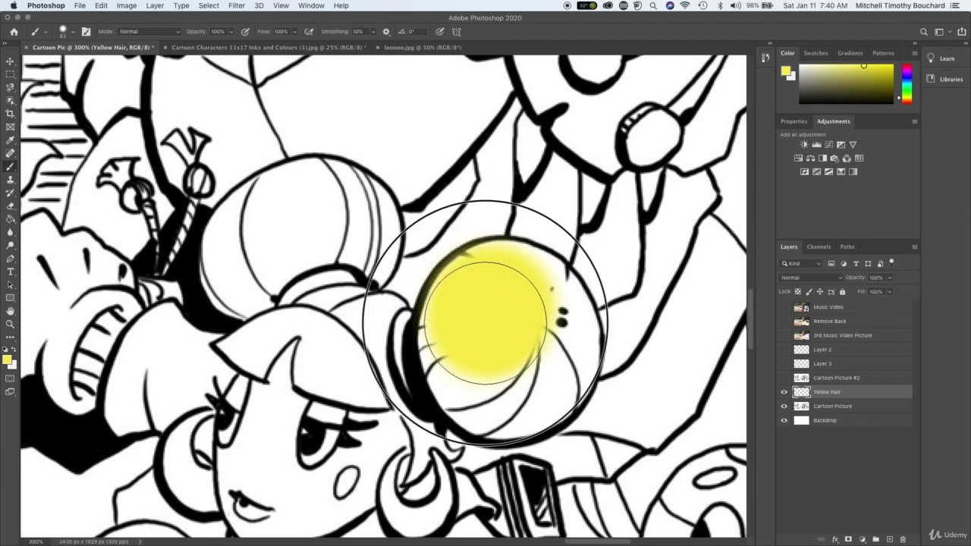
# Step: Undo and redo the soft yellow dabs to compare them, ending with all of them removed from the bun
pyautogui.press('super+z')
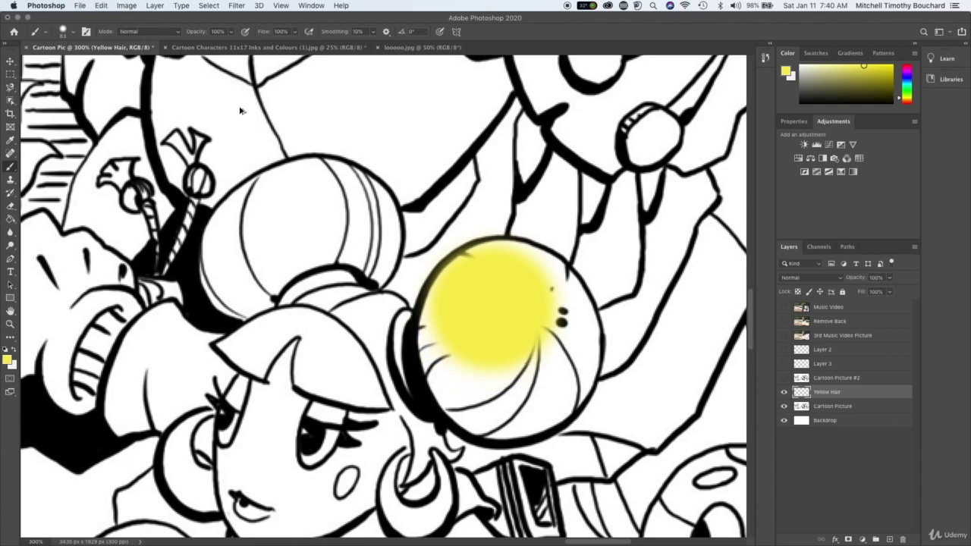
pyautogui.press('super+shift+z')
pyautogui.press('super+z')
pyautogui.press('super+shift+z')
pyautogui.press('super+z')
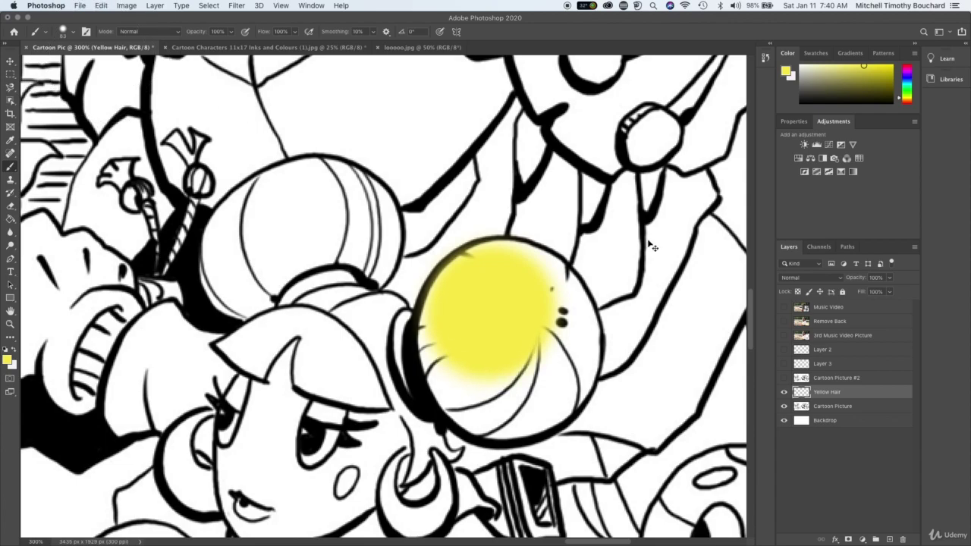
pyautogui.press('super+z')
pyautogui.press('super+z')
pyautogui.press('super+z')
# Step: Set the brush hardness to 100% and cover the right hair bun with solid yellow up to its outline
pyautogui.rightClick(612, 250)
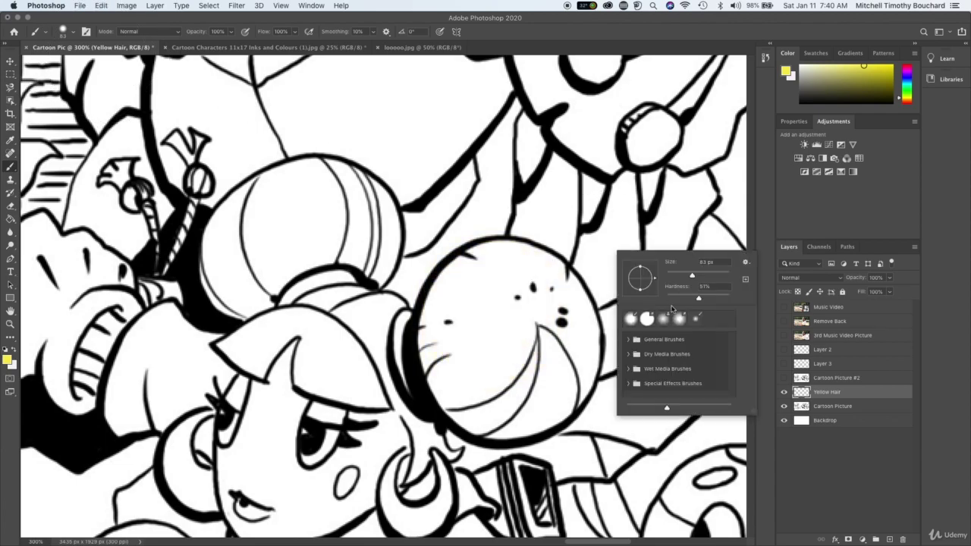
pyautogui.moveTo(700, 298); pyautogui.dragTo(734, 300)
pyautogui.moveTo(499, 320)
pyautogui.mouseDown()
pyautogui.moveTo(491, 310)
pyautogui.moveTo(484, 332)
pyautogui.mouseUp()
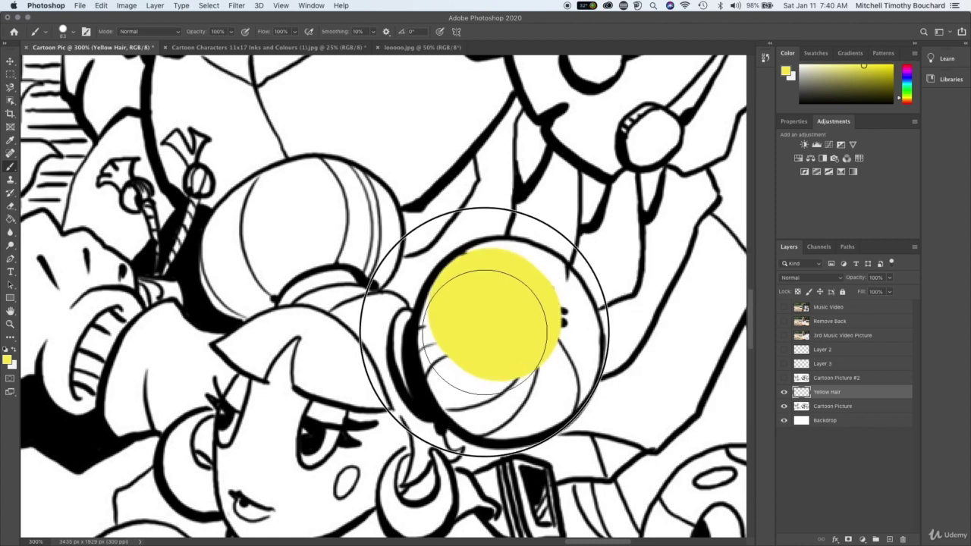
pyautogui.click(482, 325)
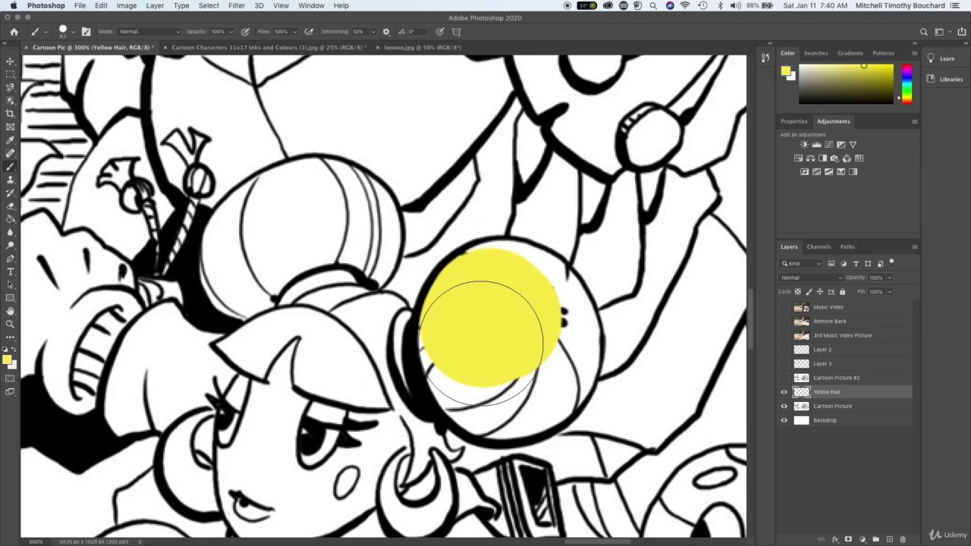
pyautogui.click(481, 344)
pyautogui.moveTo(480, 333)
pyautogui.mouseDown()
pyautogui.moveTo(480, 357)
pyautogui.moveTo(498, 378)
pyautogui.moveTo(502, 368)
pyautogui.moveTo(528, 373)
pyautogui.moveTo(520, 364)
pyautogui.moveTo(531, 357)
pyautogui.moveTo(528, 387)
pyautogui.moveTo(503, 303)
pyautogui.moveTo(494, 293)
pyautogui.moveTo(487, 303)
pyautogui.moveTo(498, 314)
pyautogui.moveTo(531, 305)
pyautogui.moveTo(534, 292)
pyautogui.moveTo(520, 310)
pyautogui.moveTo(537, 340)
pyautogui.moveTo(537, 373)
pyautogui.mouseUp()
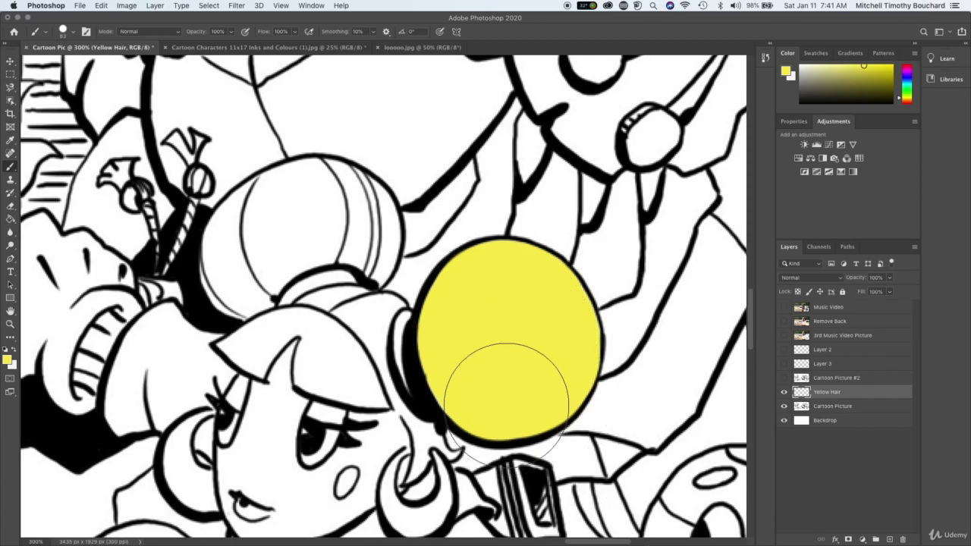
# Step: Reduce the brush size to 15 px and touch up the yellow along the bun's edge
pyautogui.press('[')
pyautogui.press('[')
pyautogui.press('[')
pyautogui.press('[')
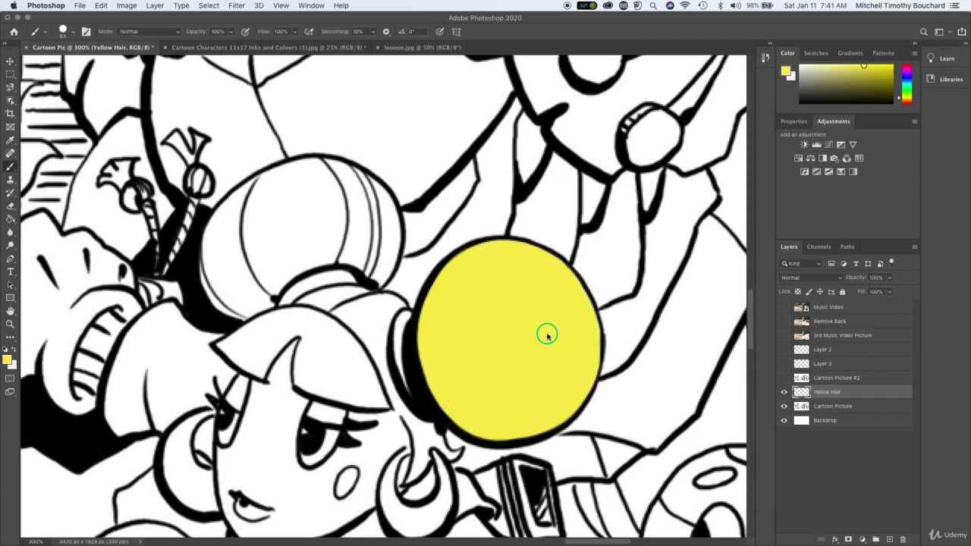
pyautogui.rightClick(547, 335)
pyautogui.moveTo(610, 354); pyautogui.dragTo(607, 355)
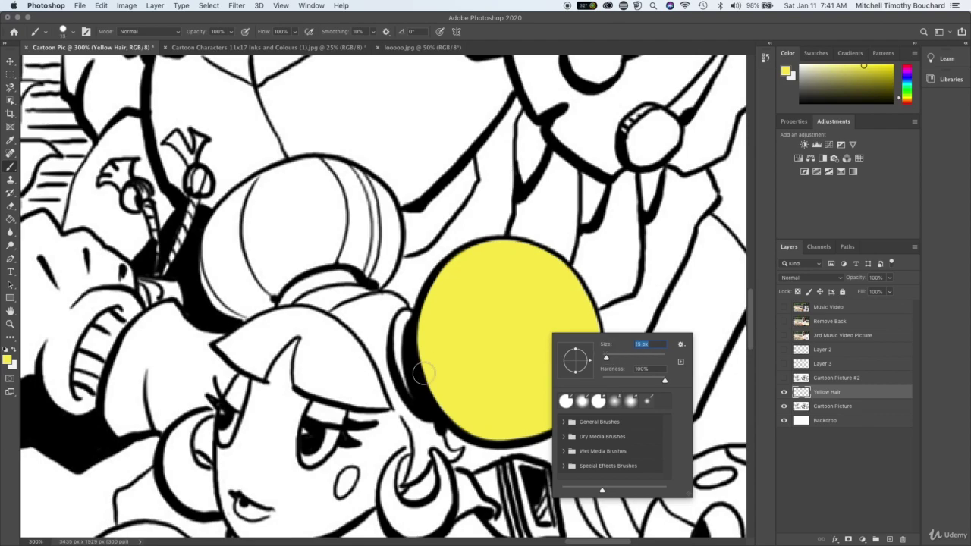
pyautogui.press('Return')
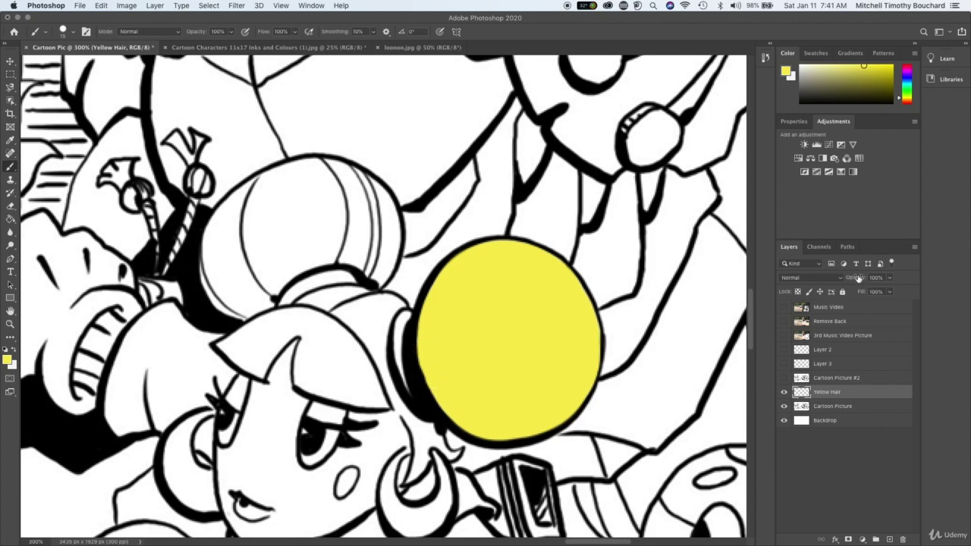
# Step: Lower the Yellow Hair layer's opacity to about 28% and check the bun's inner lines within the surrounding characters
pyautogui.moveTo(857, 277)
pyautogui.mouseDown()
pyautogui.moveTo(824, 282)
pyautogui.moveTo(854, 278)
pyautogui.mouseUp()
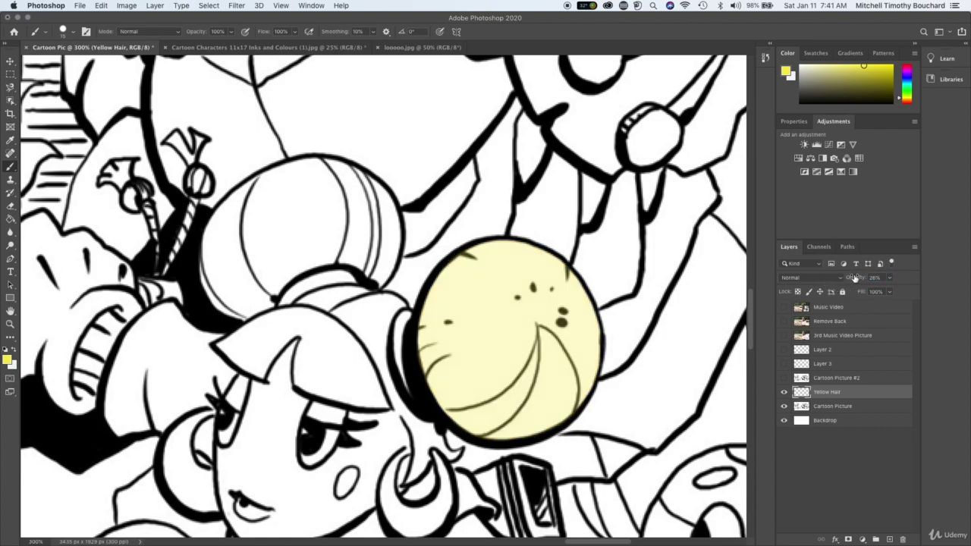
pyautogui.press('super+minus')
pyautogui.press('super+minus')
pyautogui.scroll(-3, 855, 278)
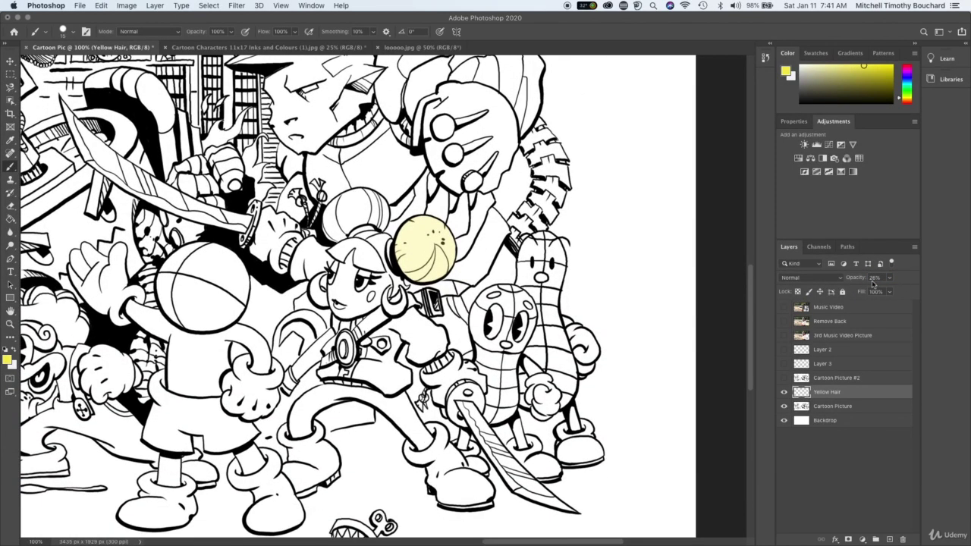
# Step: Restore the Yellow Hair layer's opacity to 100%
pyautogui.moveTo(855, 279); pyautogui.dragTo(892, 279)
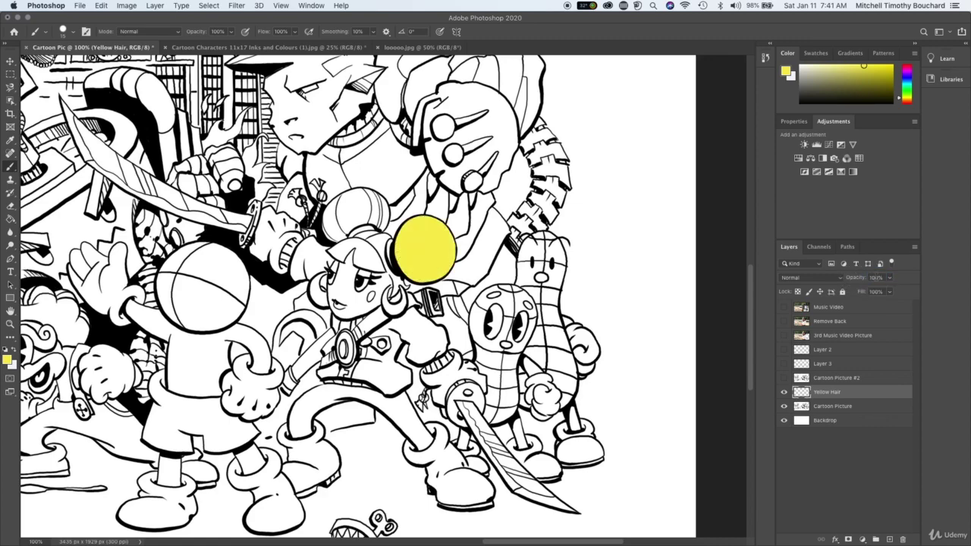
pyautogui.moveTo(858, 280); pyautogui.dragTo(929, 282)
pyautogui.click(840, 278)
pyautogui.click(840, 278)
pyautogui.hscroll(-4, 452, 254)
pyautogui.scroll(1, 452, 254)
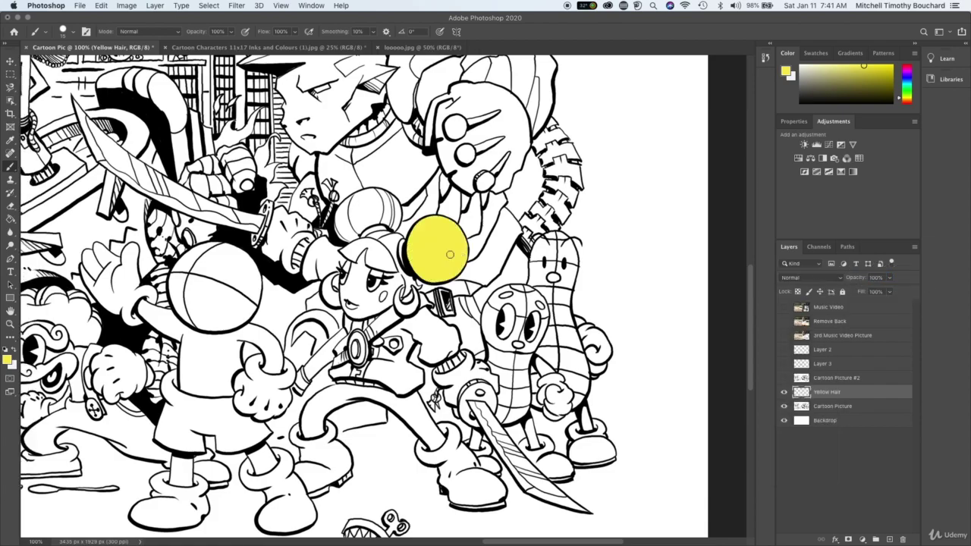
# Step: Set the foreground colour to a paler, less saturated yellow
pyautogui.scroll(5, 427, 241)
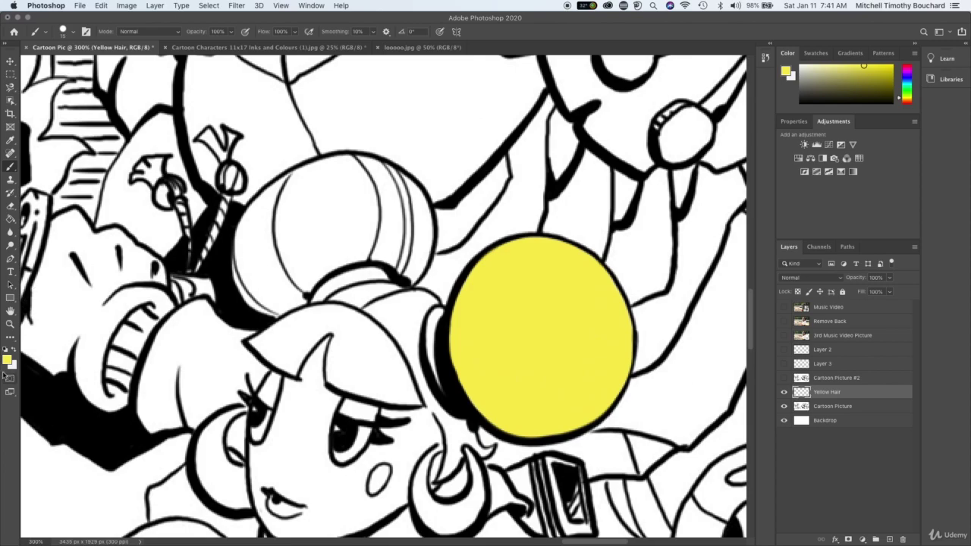
pyautogui.click(7, 360)
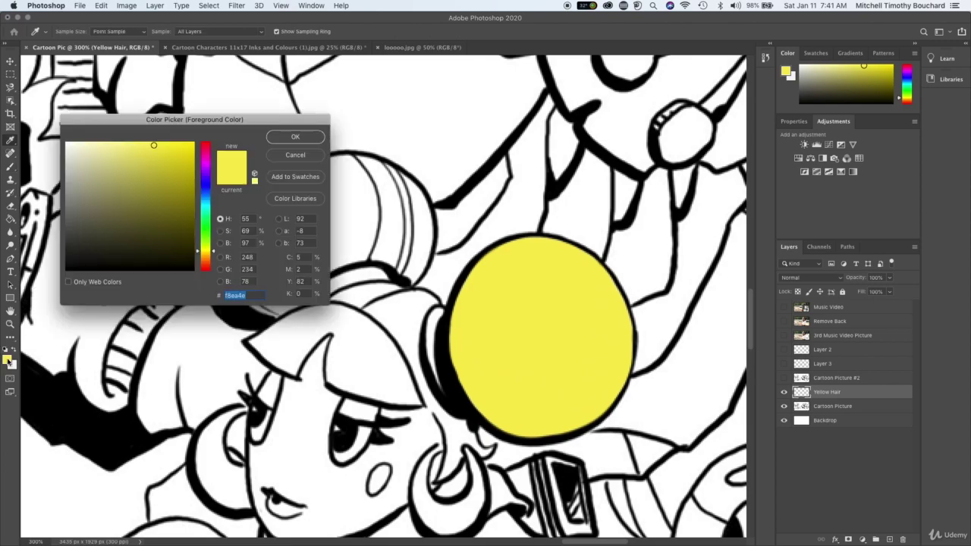
pyautogui.moveTo(140, 153)
pyautogui.mouseDown()
pyautogui.moveTo(96, 152)
pyautogui.moveTo(127, 150)
pyautogui.mouseUp()
pyautogui.click(284, 137)
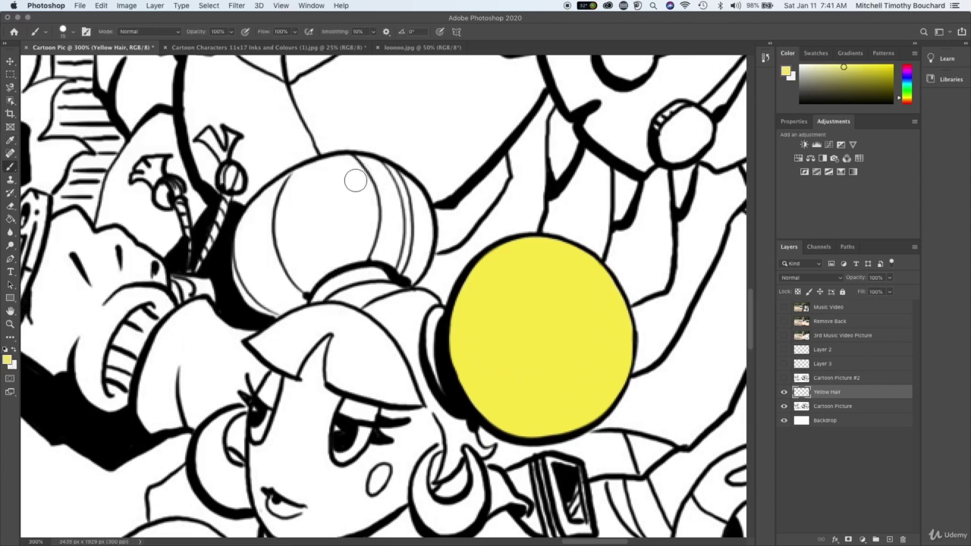
# Step: Outline the girl's left hair bun with the Magnetic Lasso and fill the selection with the pale yellow using the Paint Bucket
pyautogui.rightClick(11, 85)
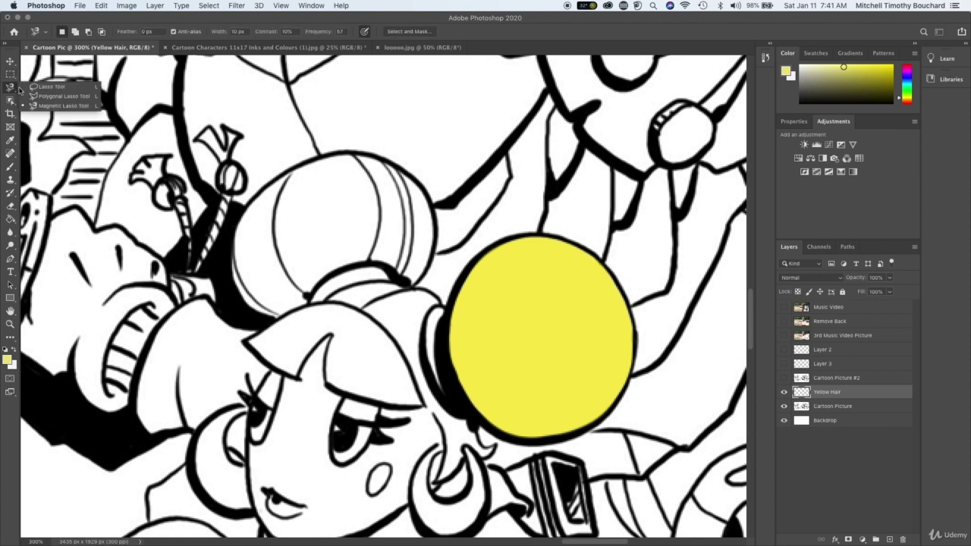
pyautogui.click(54, 113)
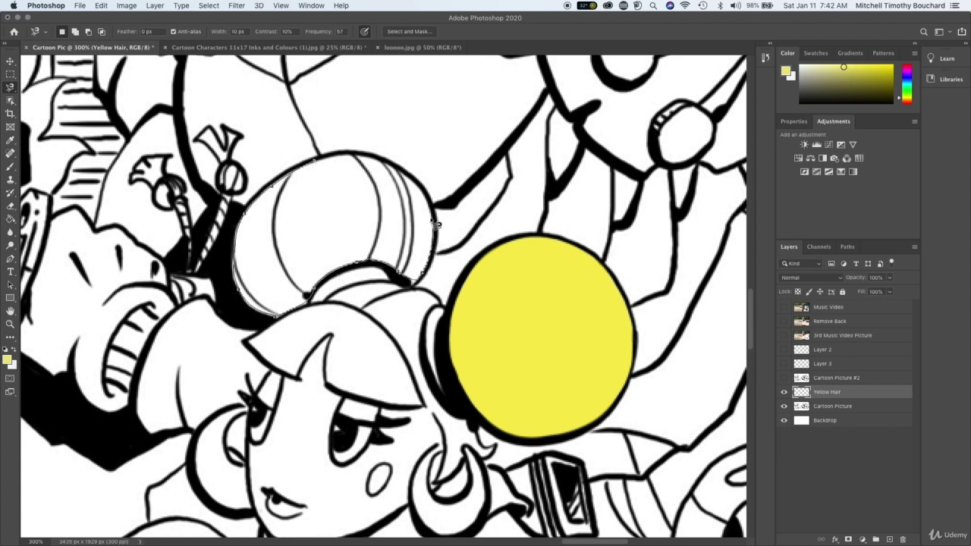
pyautogui.click(333, 162)
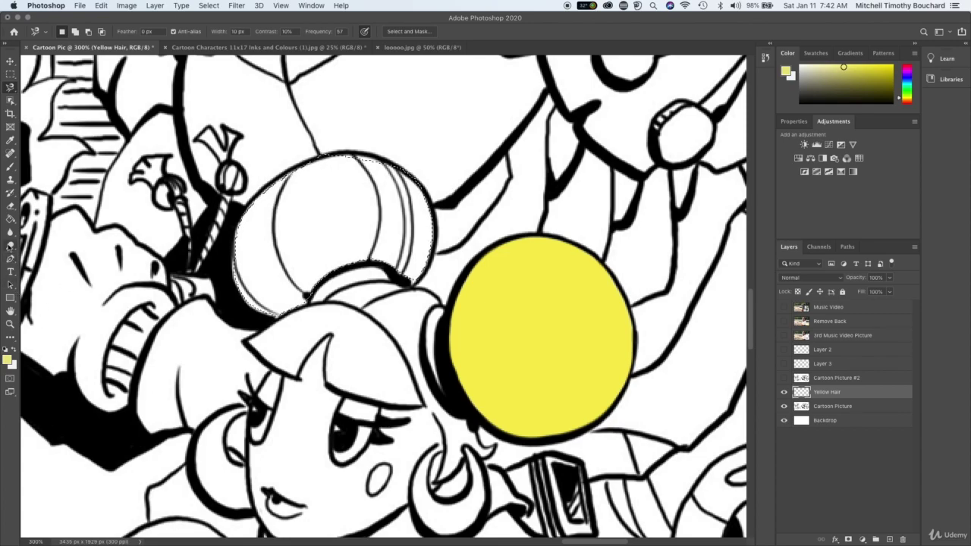
pyautogui.click(11, 219)
pyautogui.click(287, 214)
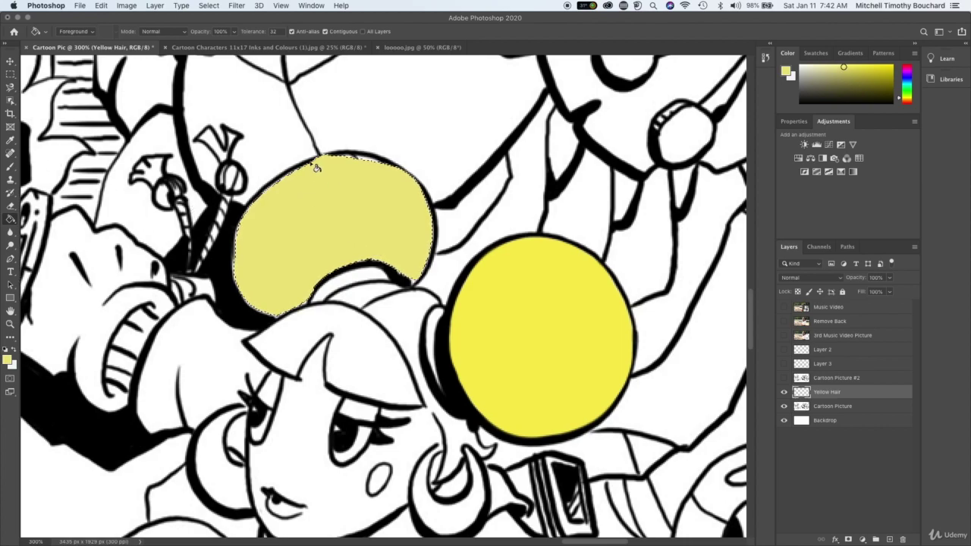
# Step: Clear the selection around the left bun with the Rectangular Marquee tool and view the whole picture
pyautogui.press('super+1')
pyautogui.press('super+minus')
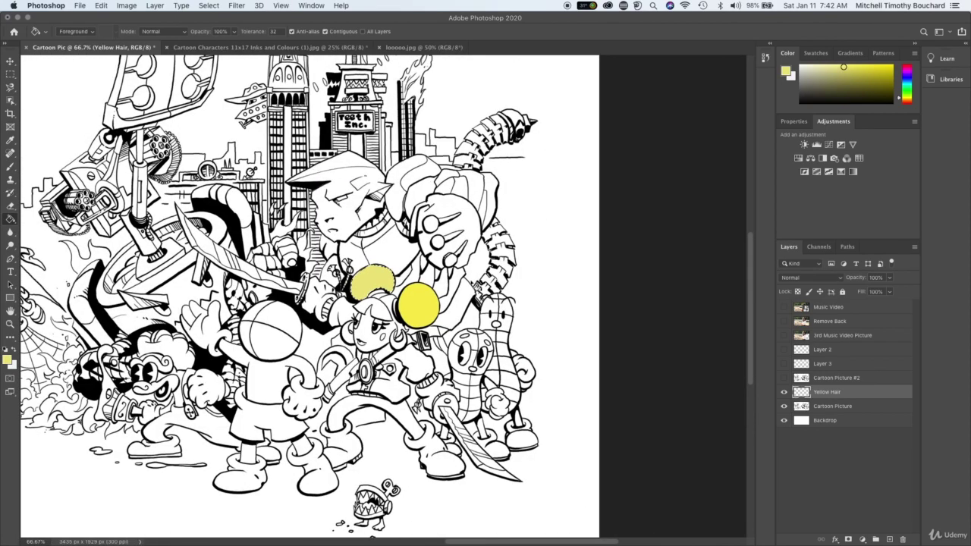
pyautogui.click(10, 74)
pyautogui.hscroll(-5, 726, 323)
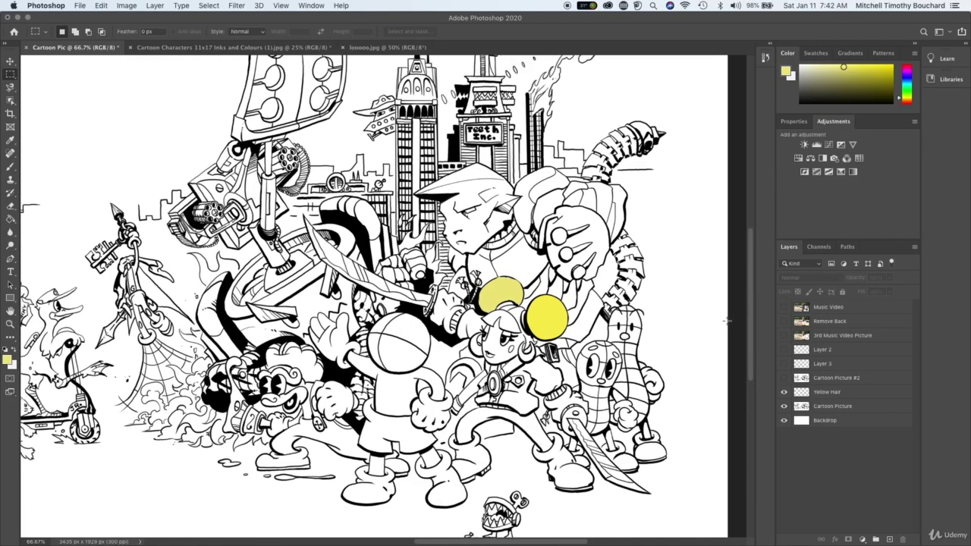
pyautogui.press('super+minus')
pyautogui.hscroll(-3, 726, 324)
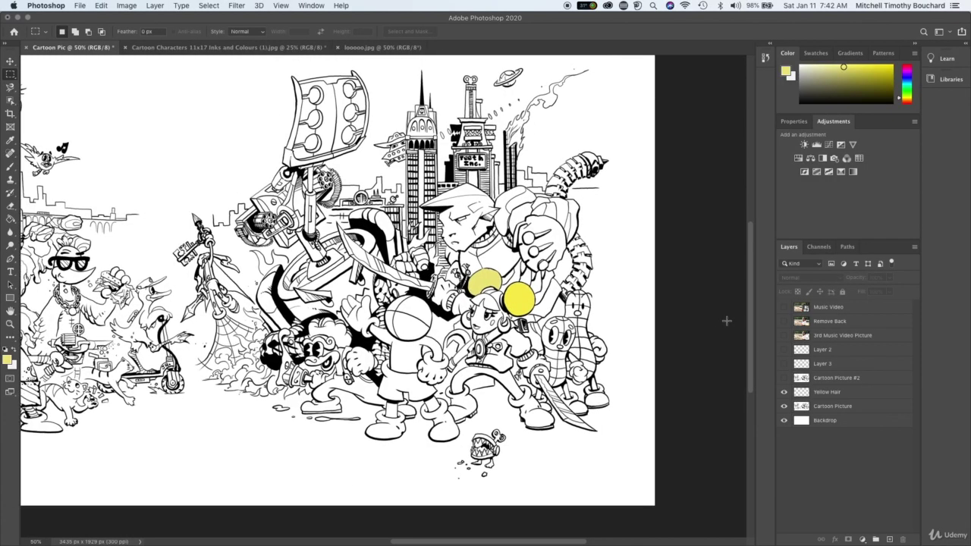
pyautogui.press('super+minus')
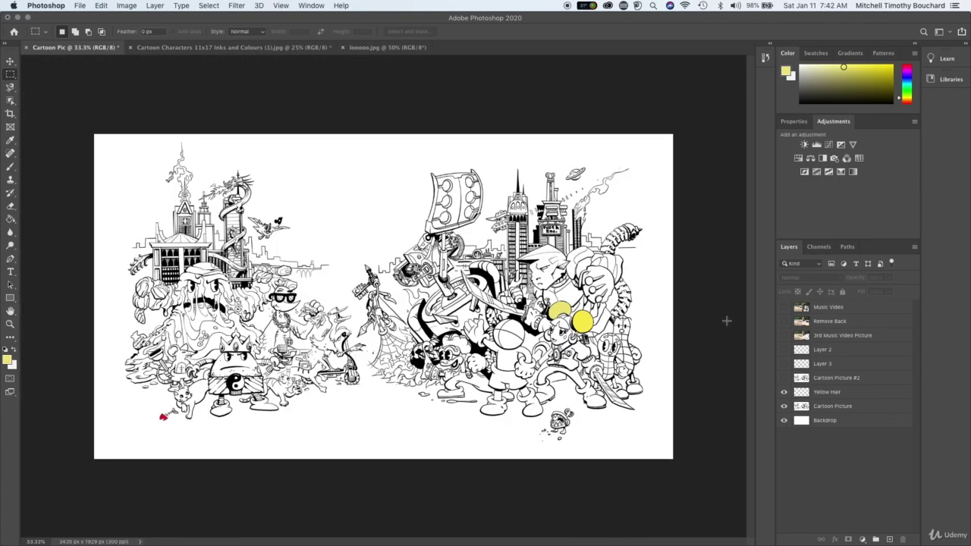